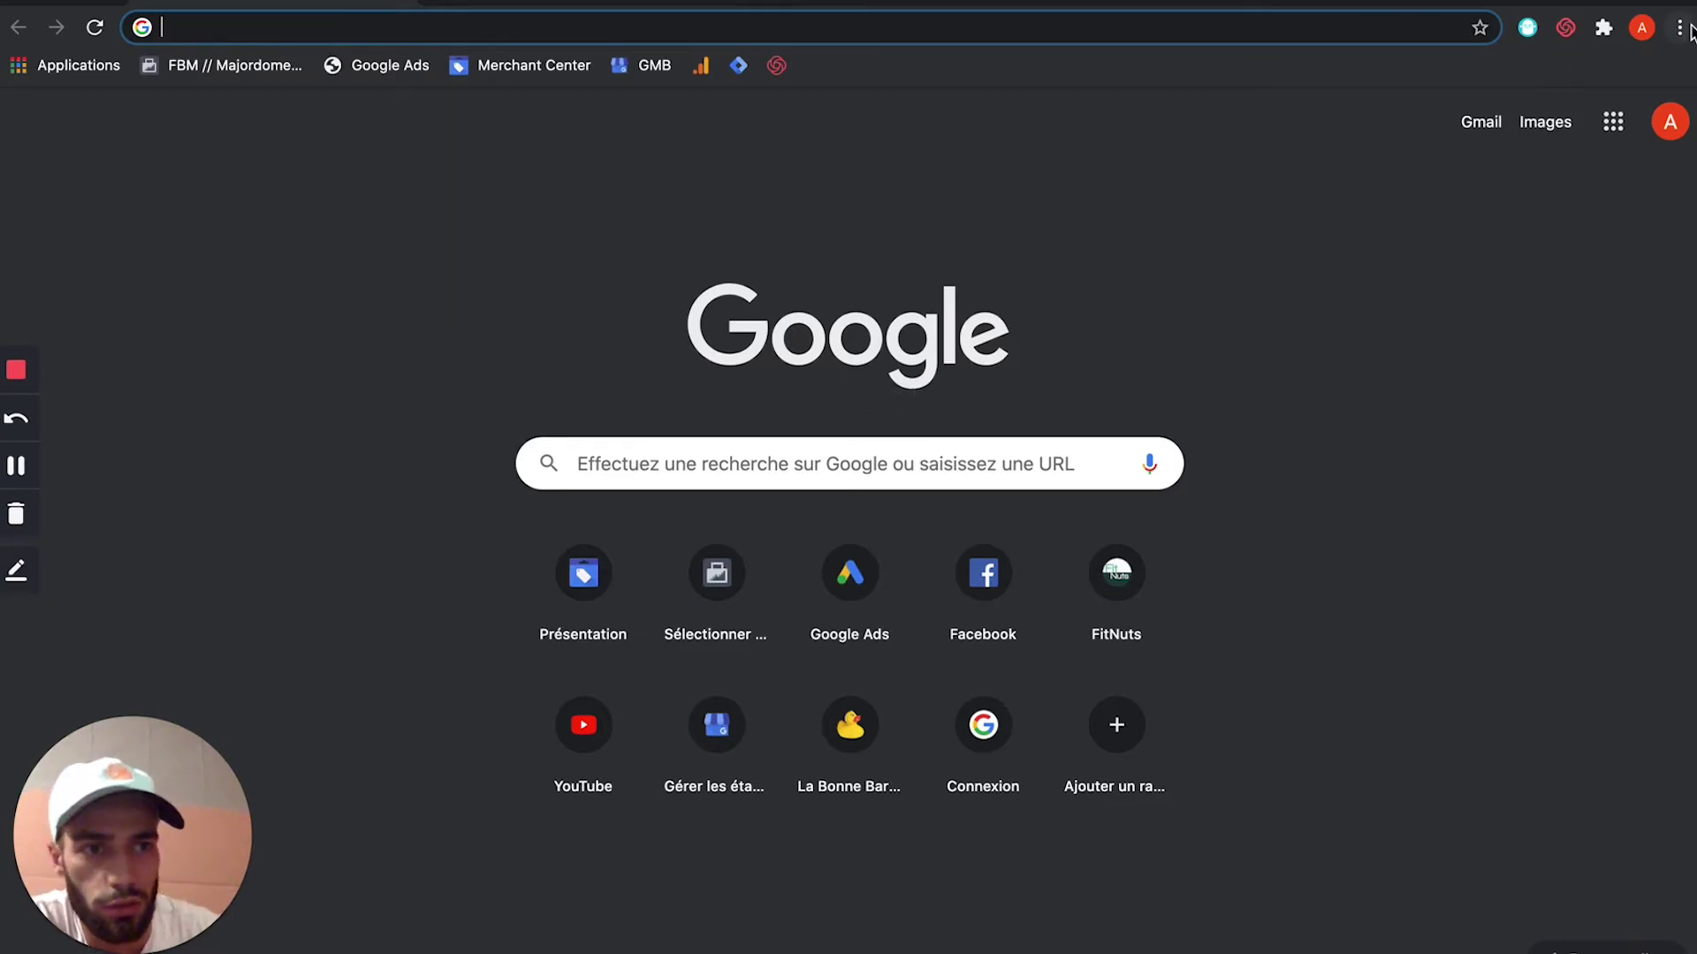
Step: Start a Chrome guest browsing session from the profile menu
click(1641, 27)
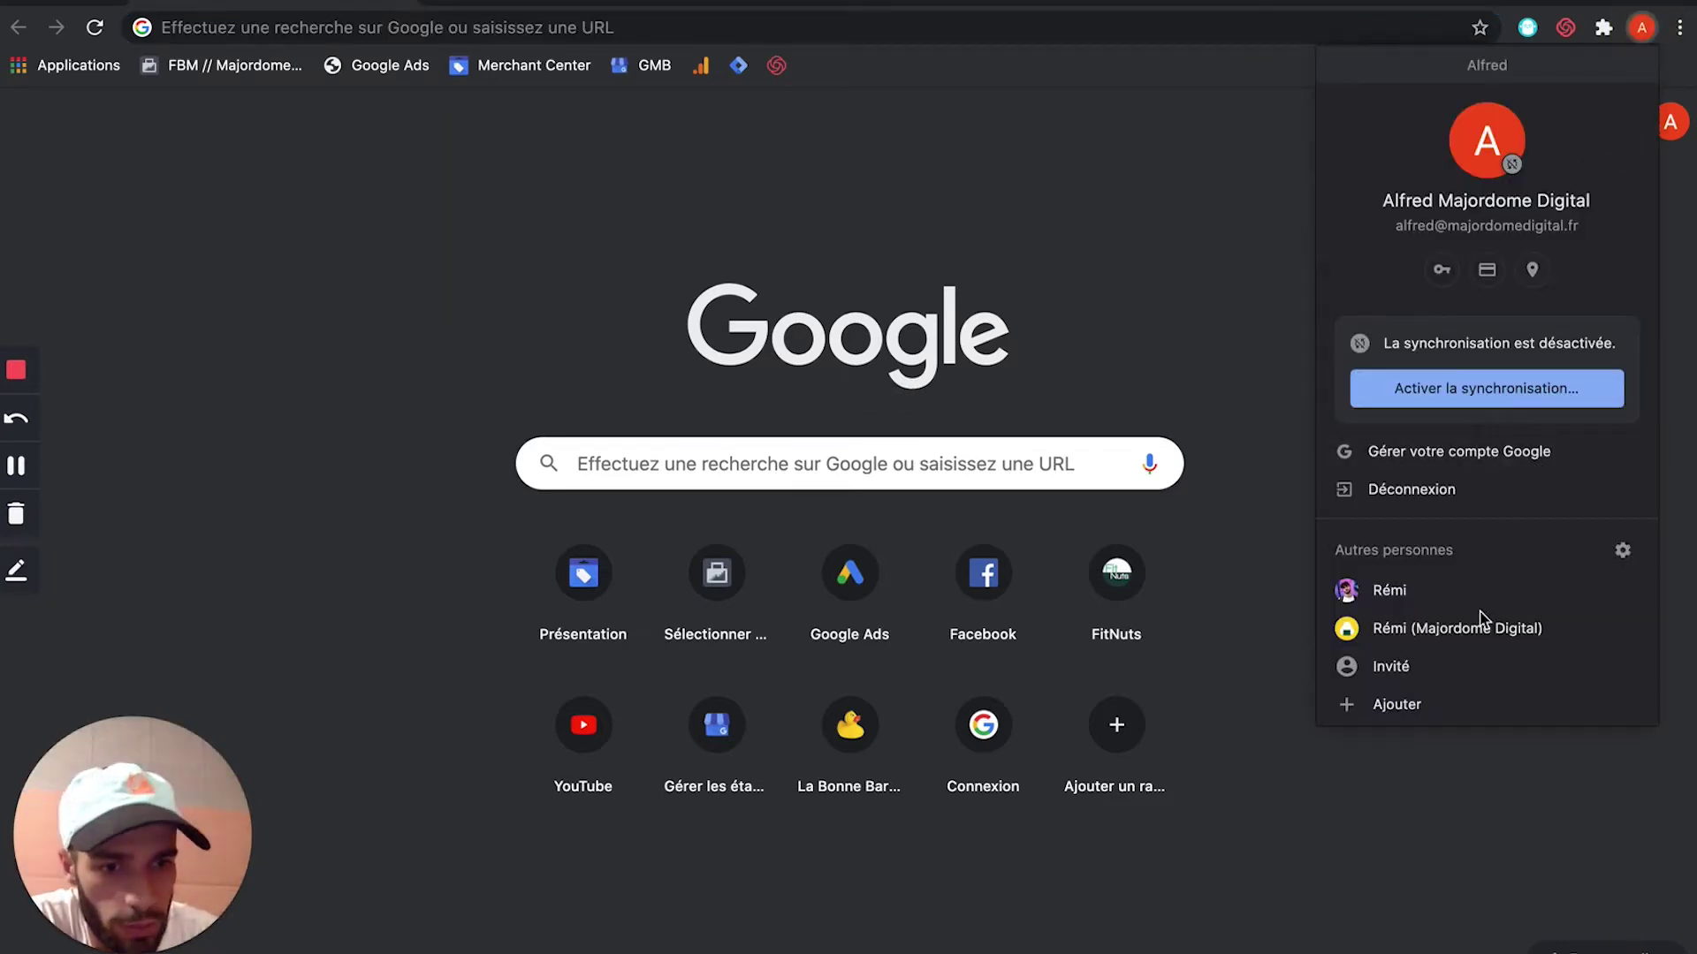
click(1446, 669)
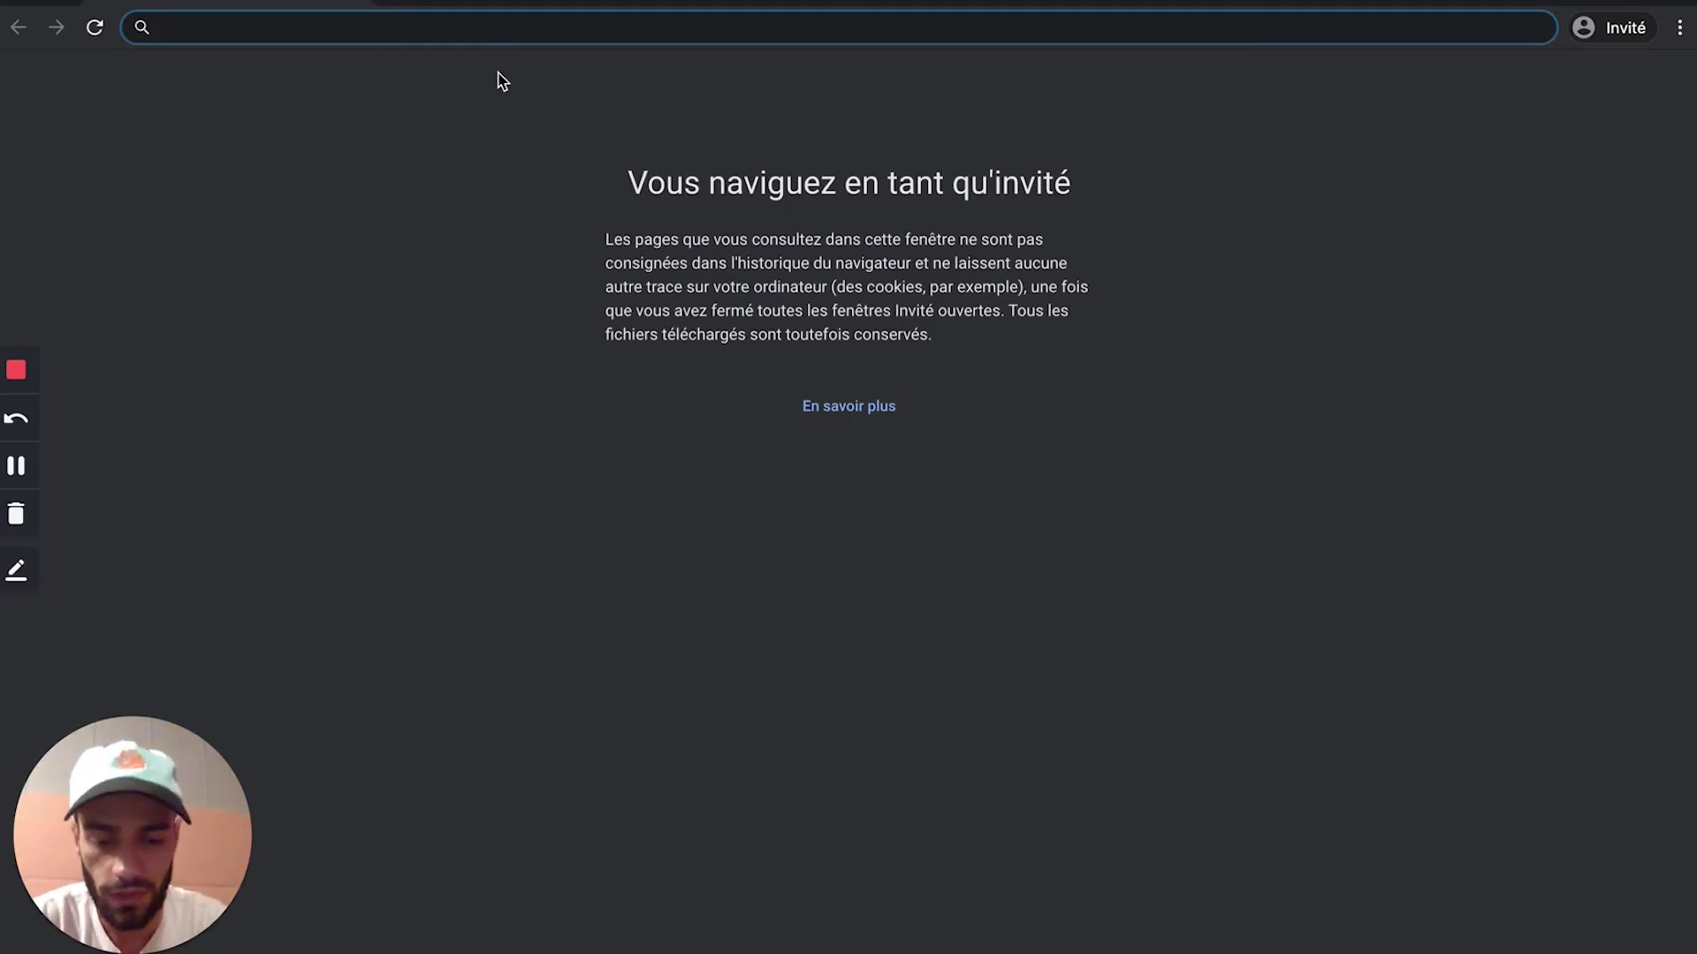
Step: Search for 'google analytics' and open the official Google Analytics result
text(google )
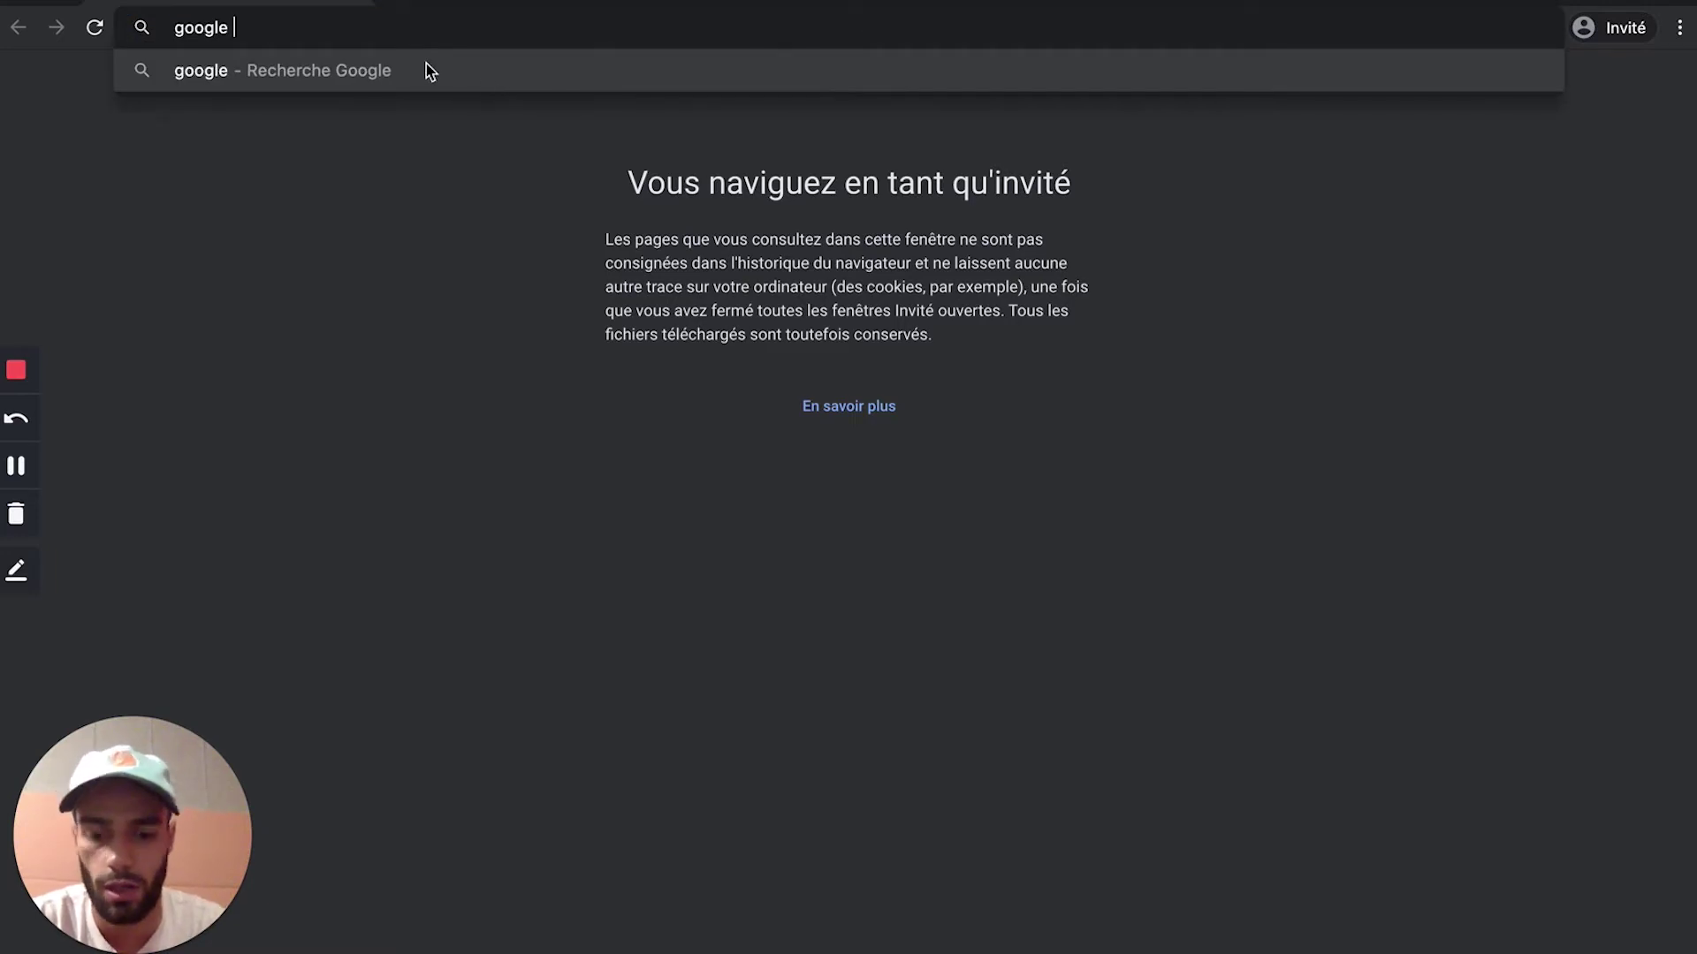
text(analy)
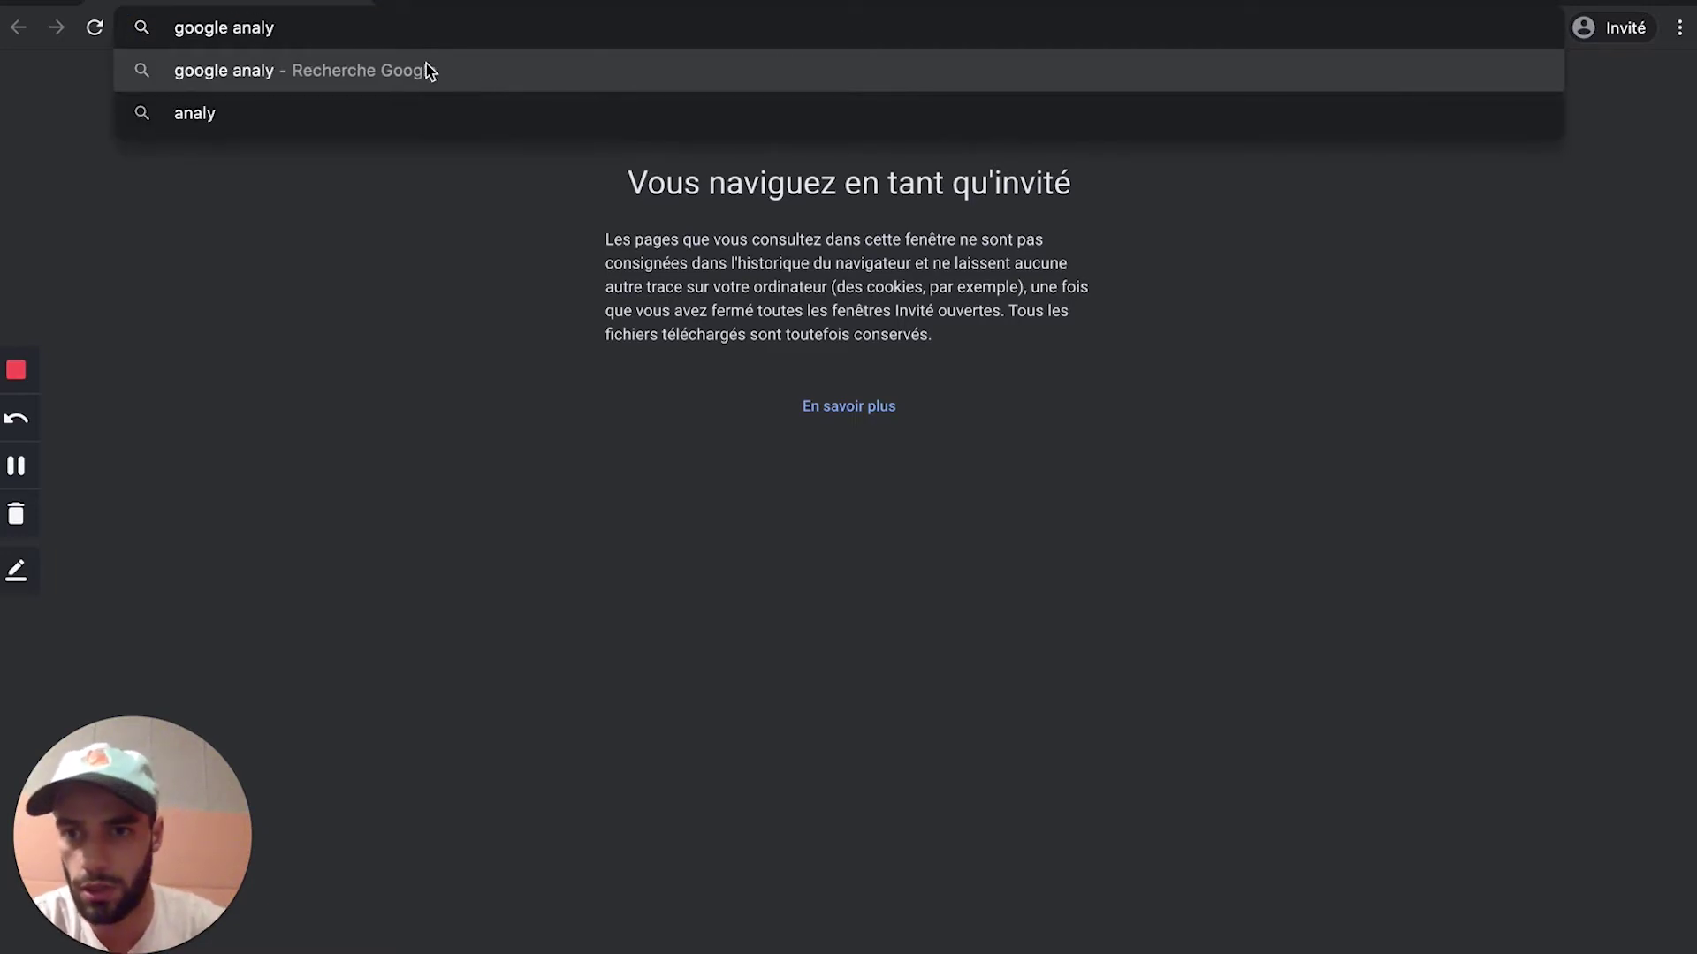
text(tics)
key(Return)
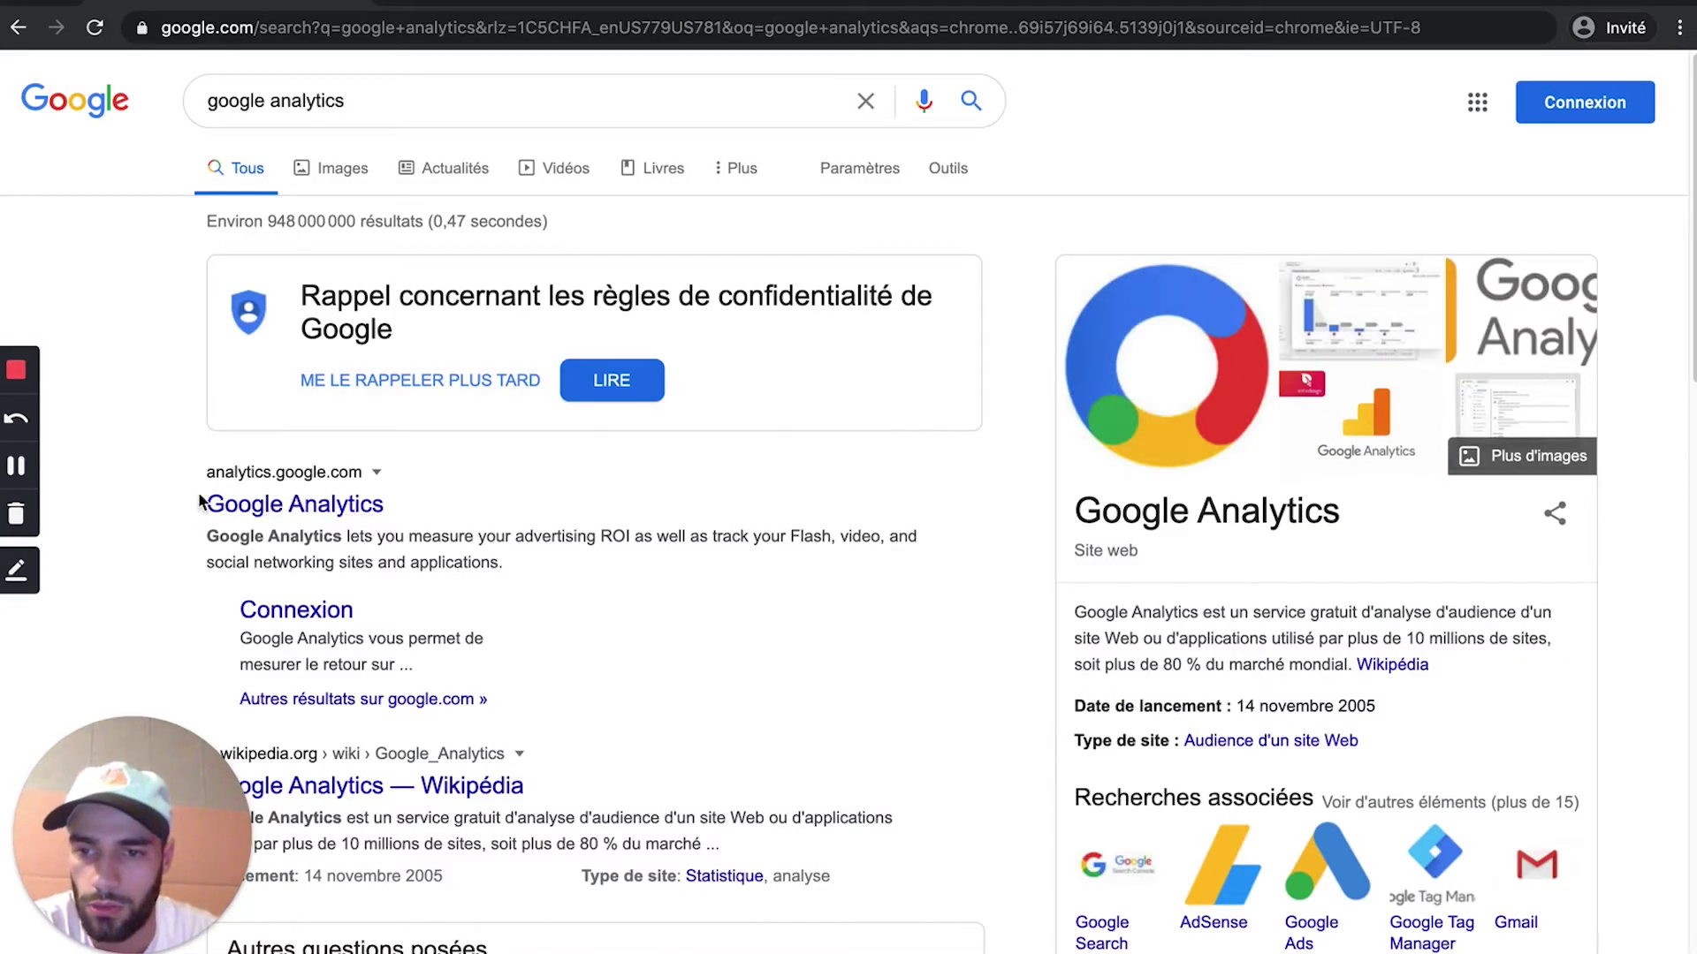
click(281, 517)
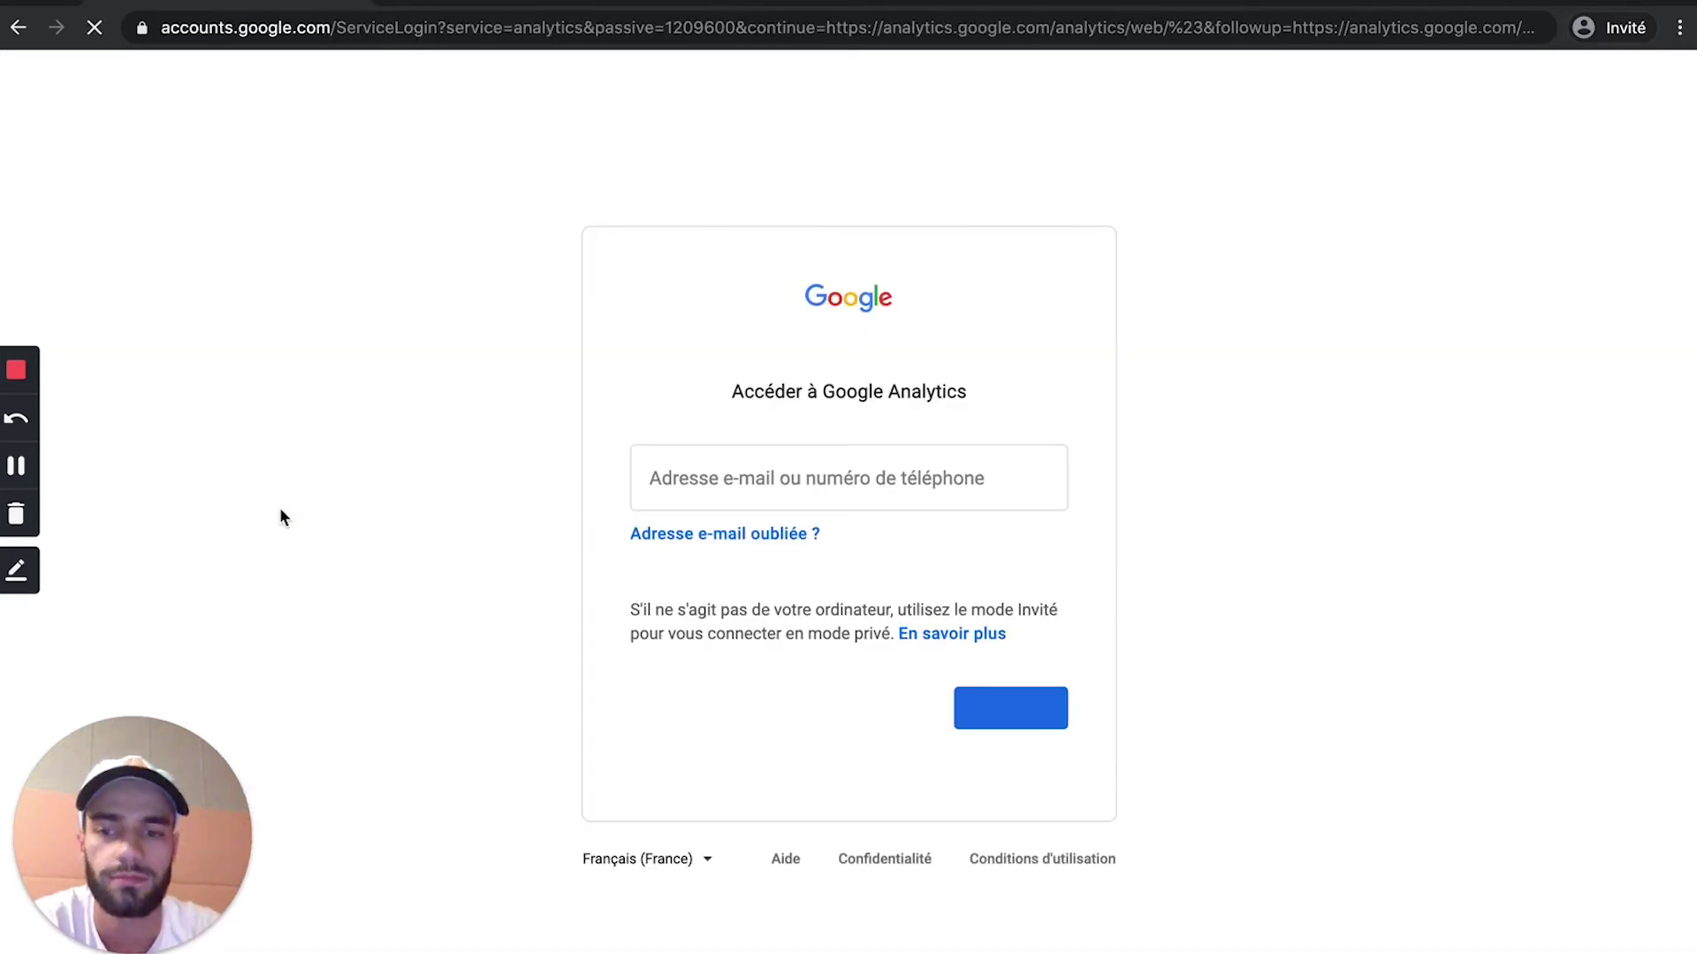
Step: Sign in with the Google account e-mail and start measurement to reach the Créer un compte form
click(731, 484)
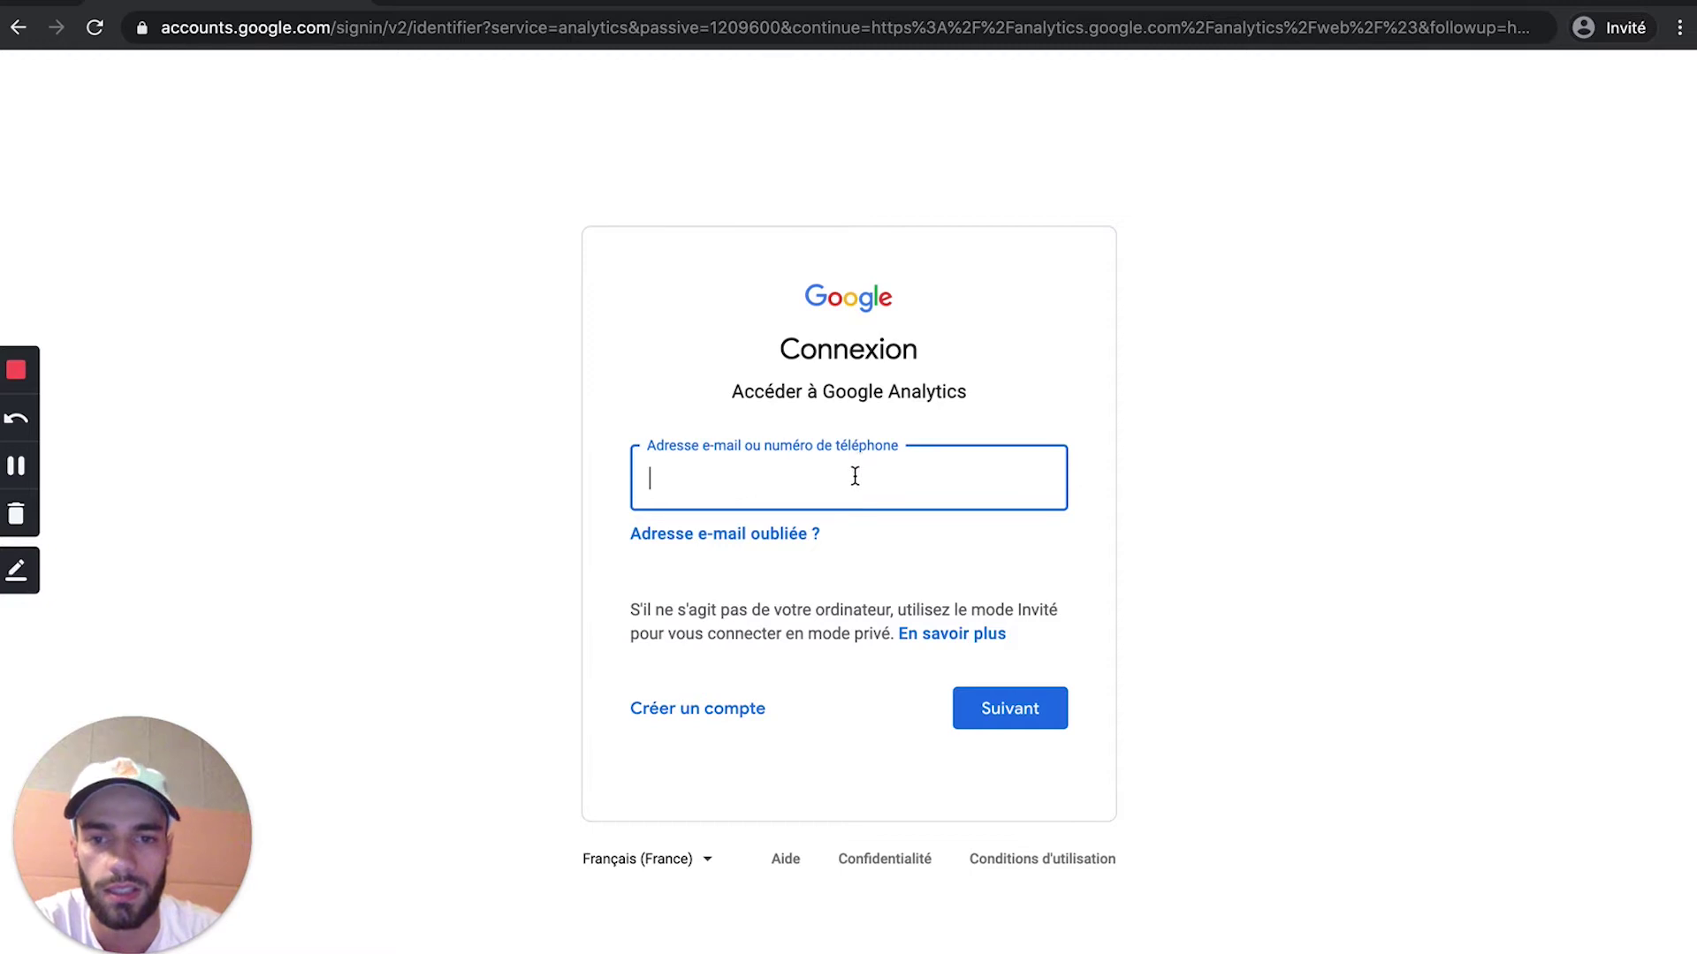
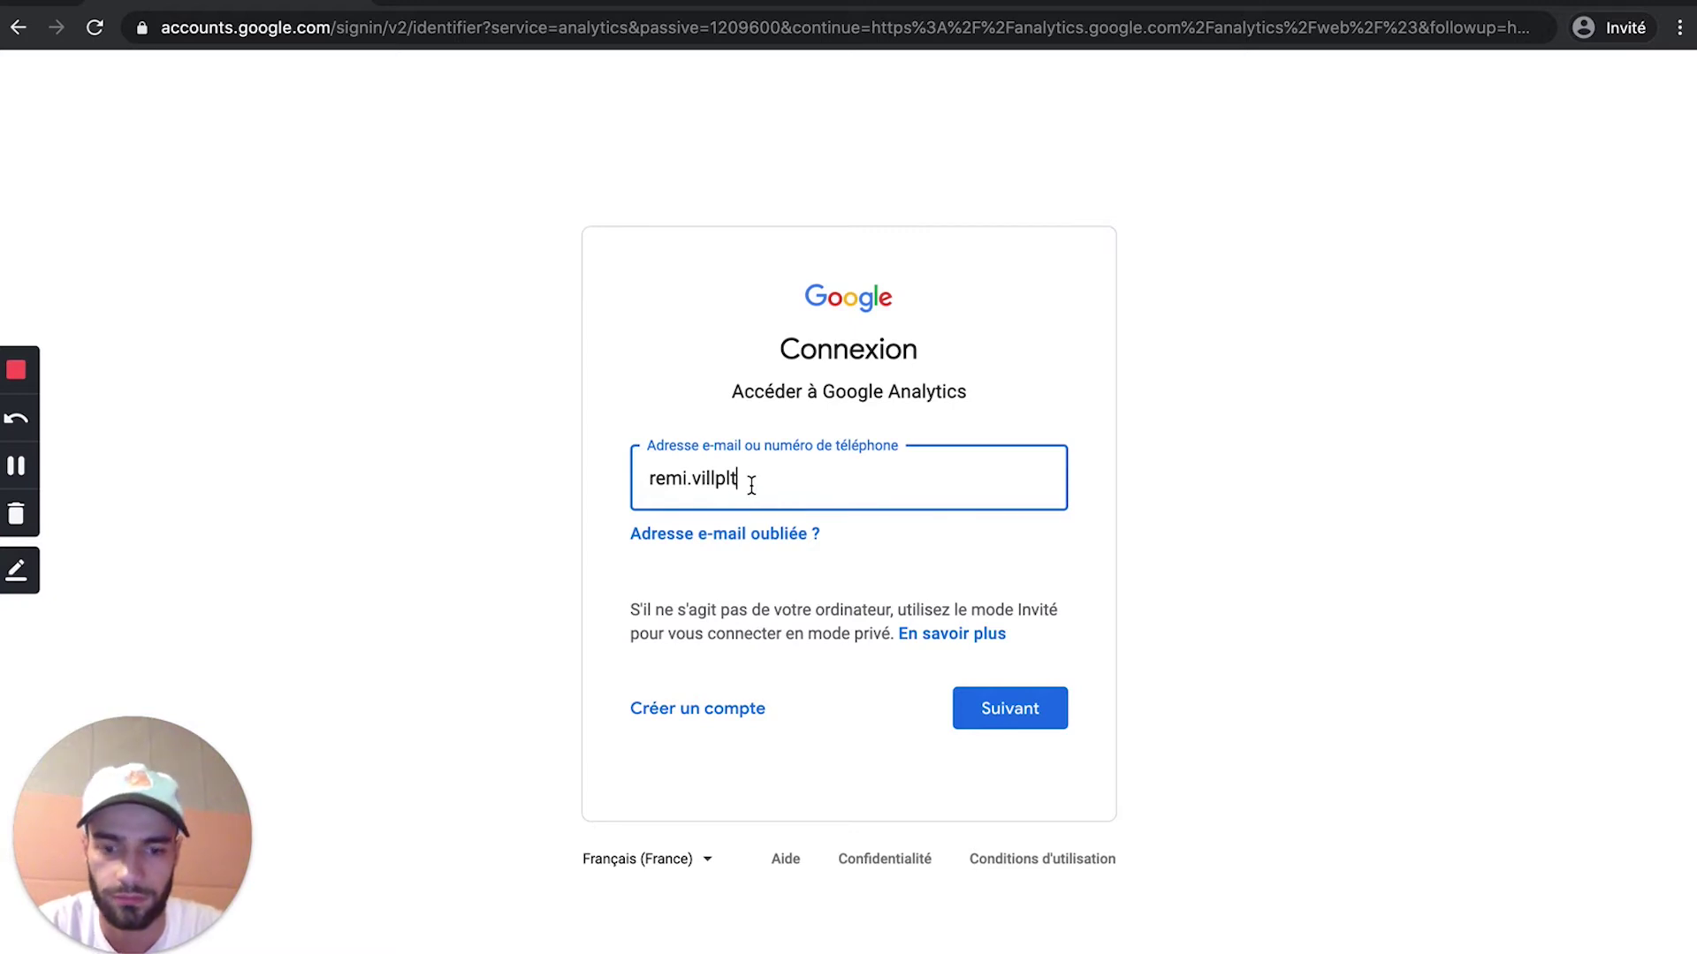
key(Return)
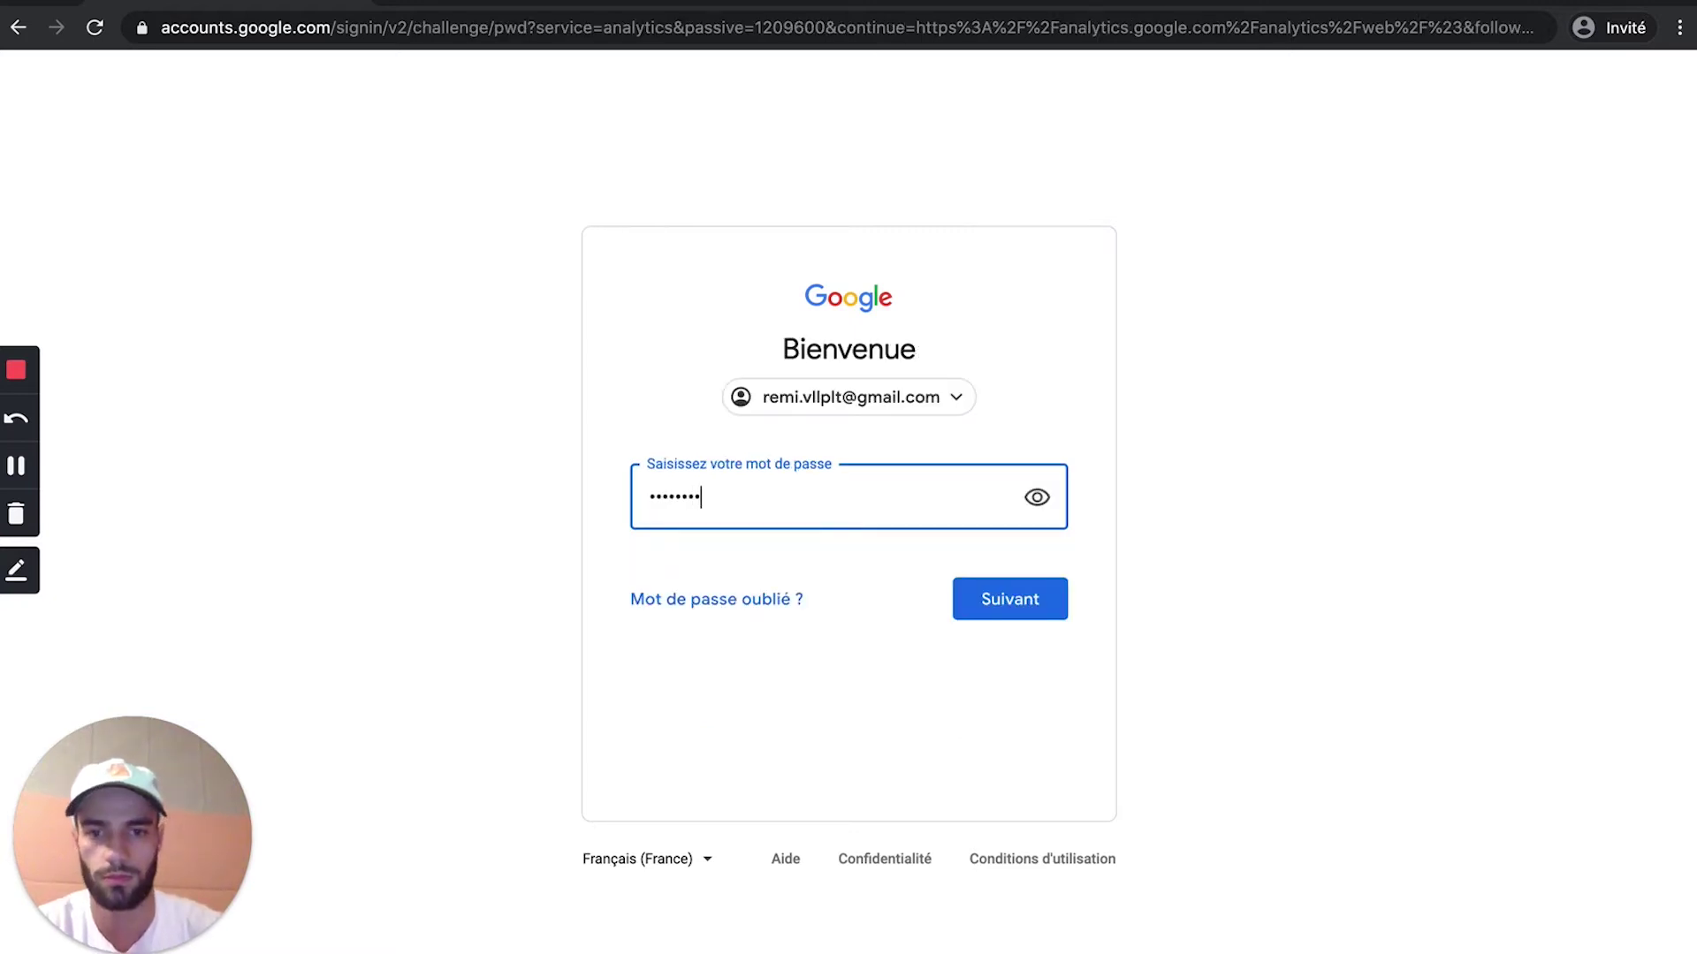
key(Return)
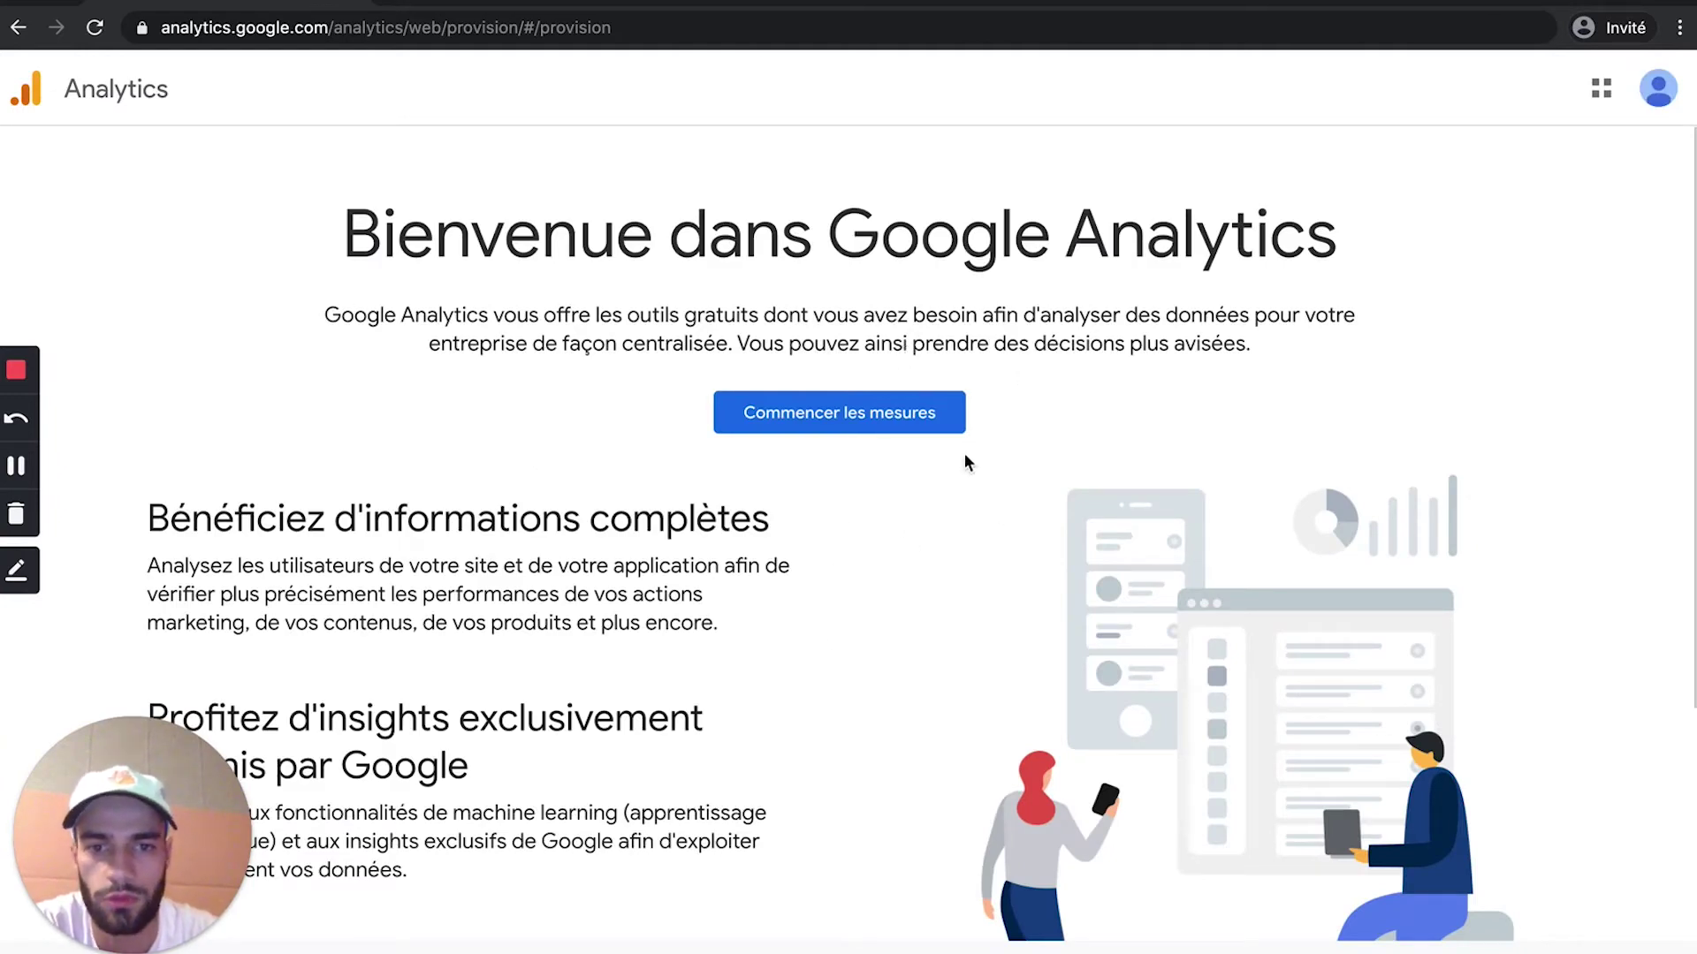
scroll(706, 570, down, 2)
scroll(706, 570, up, 2)
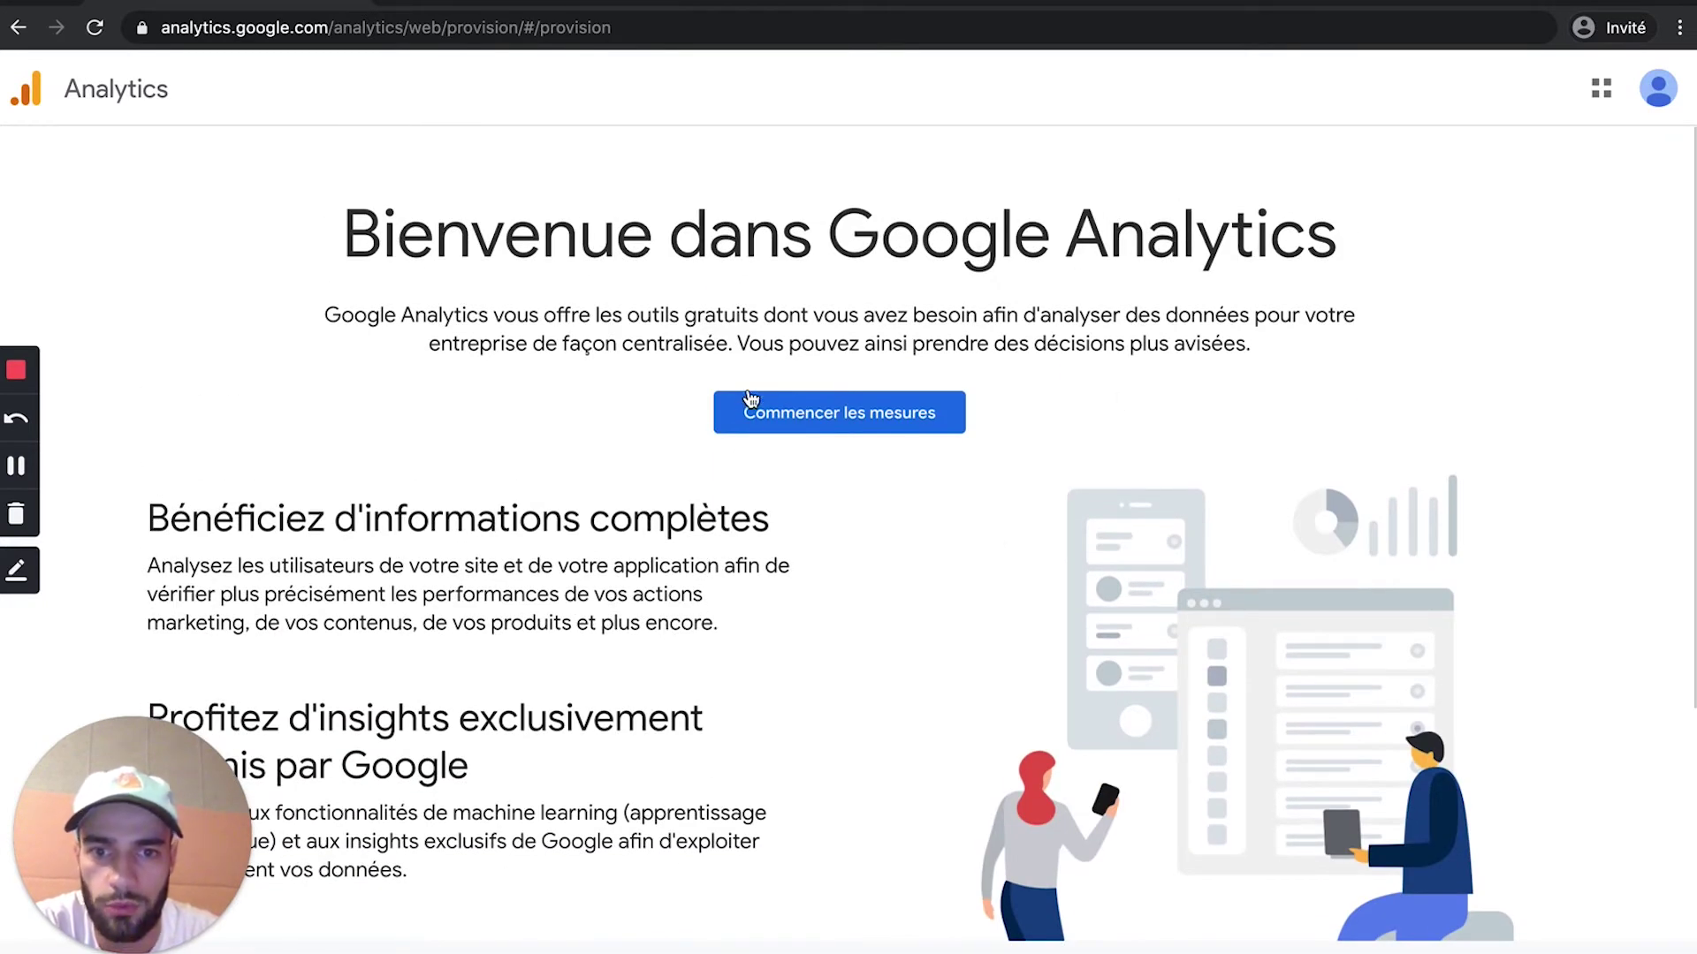
click(869, 426)
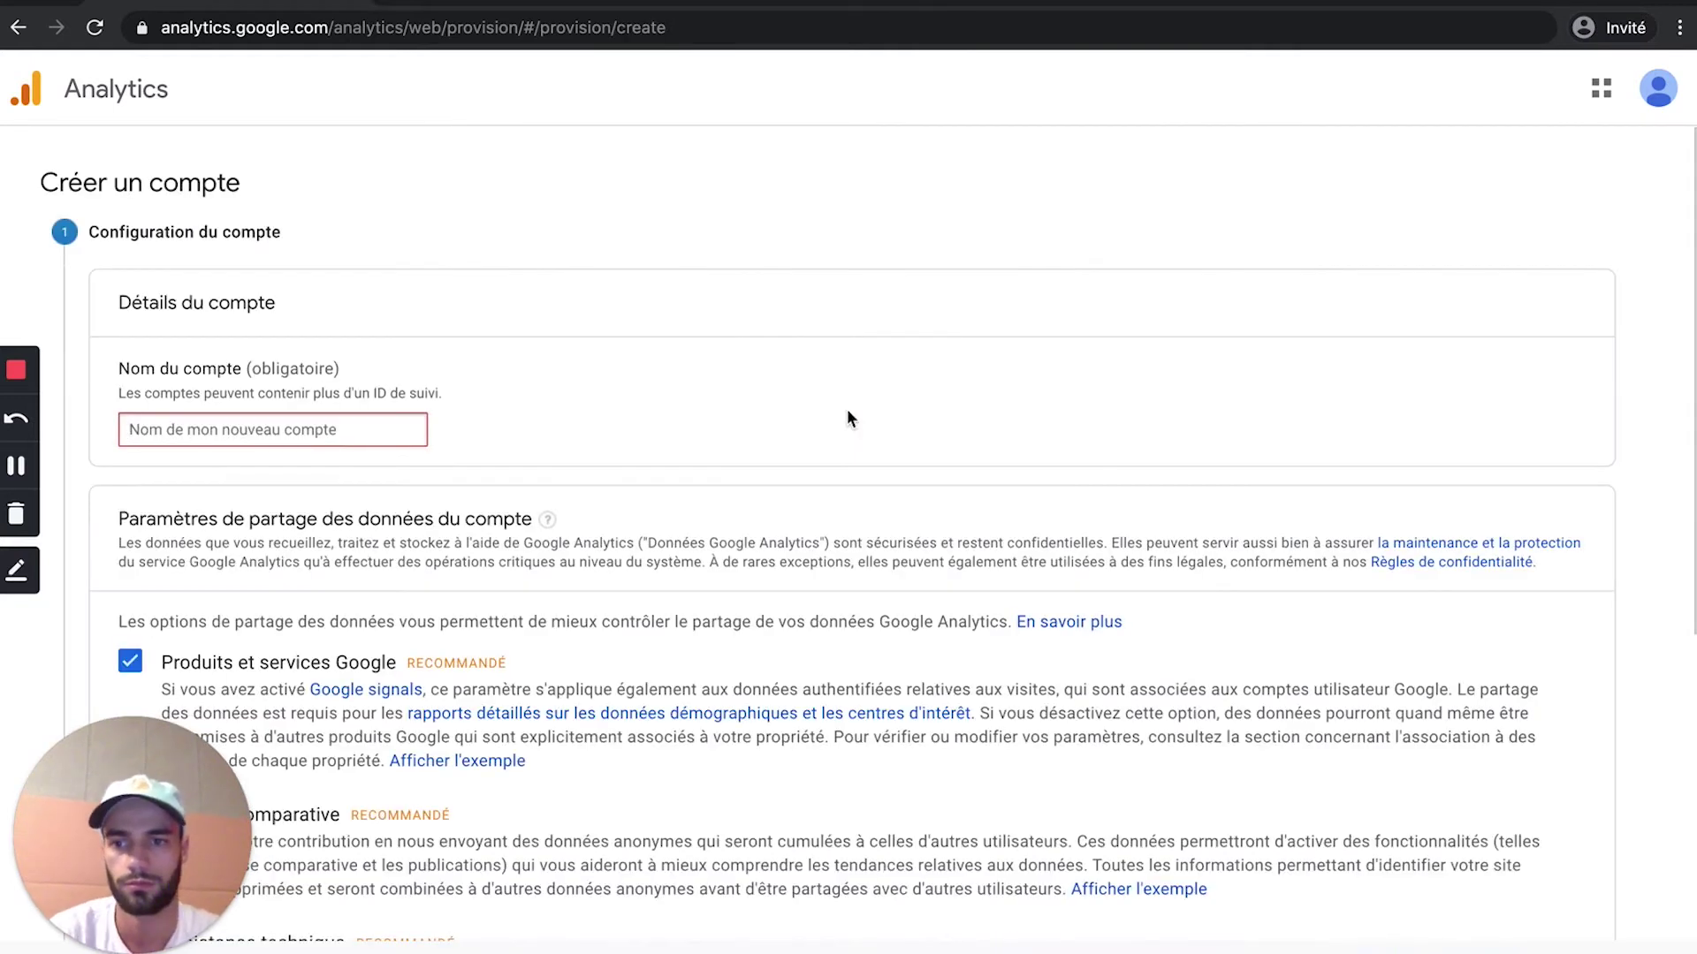
scroll(420, 488, down, 1)
scroll(420, 488, up, 1)
click(275, 433)
click(122, 366)
drag(123, 370, 335, 364)
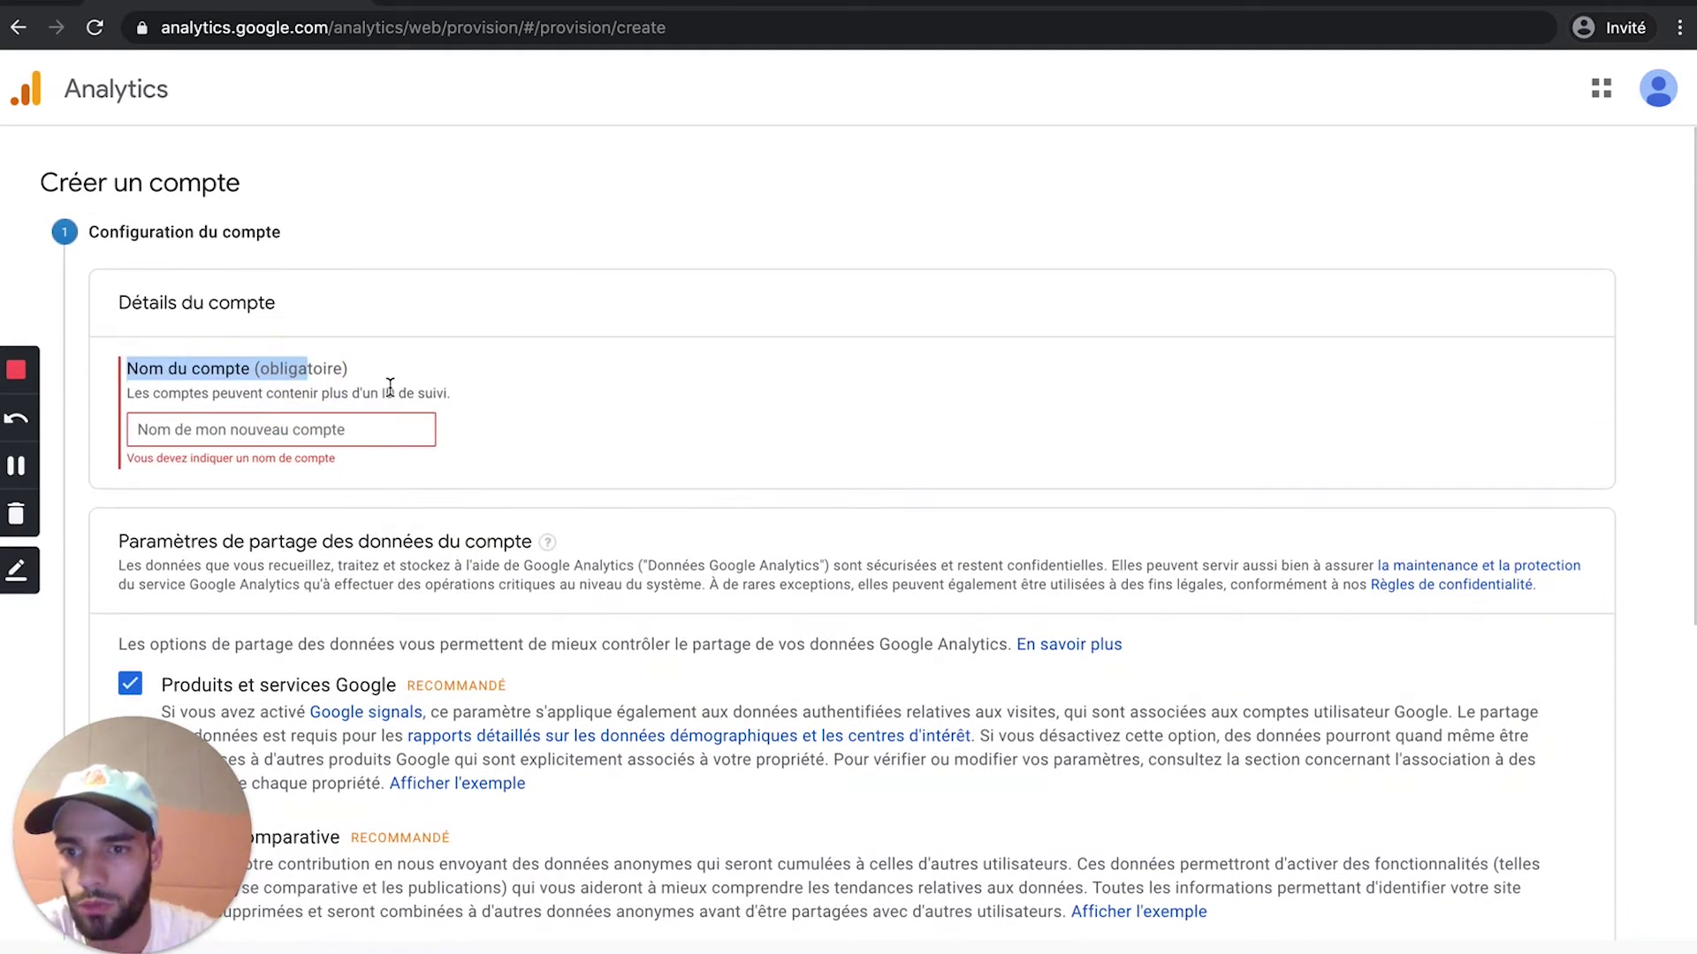
click(375, 368)
click(305, 425)
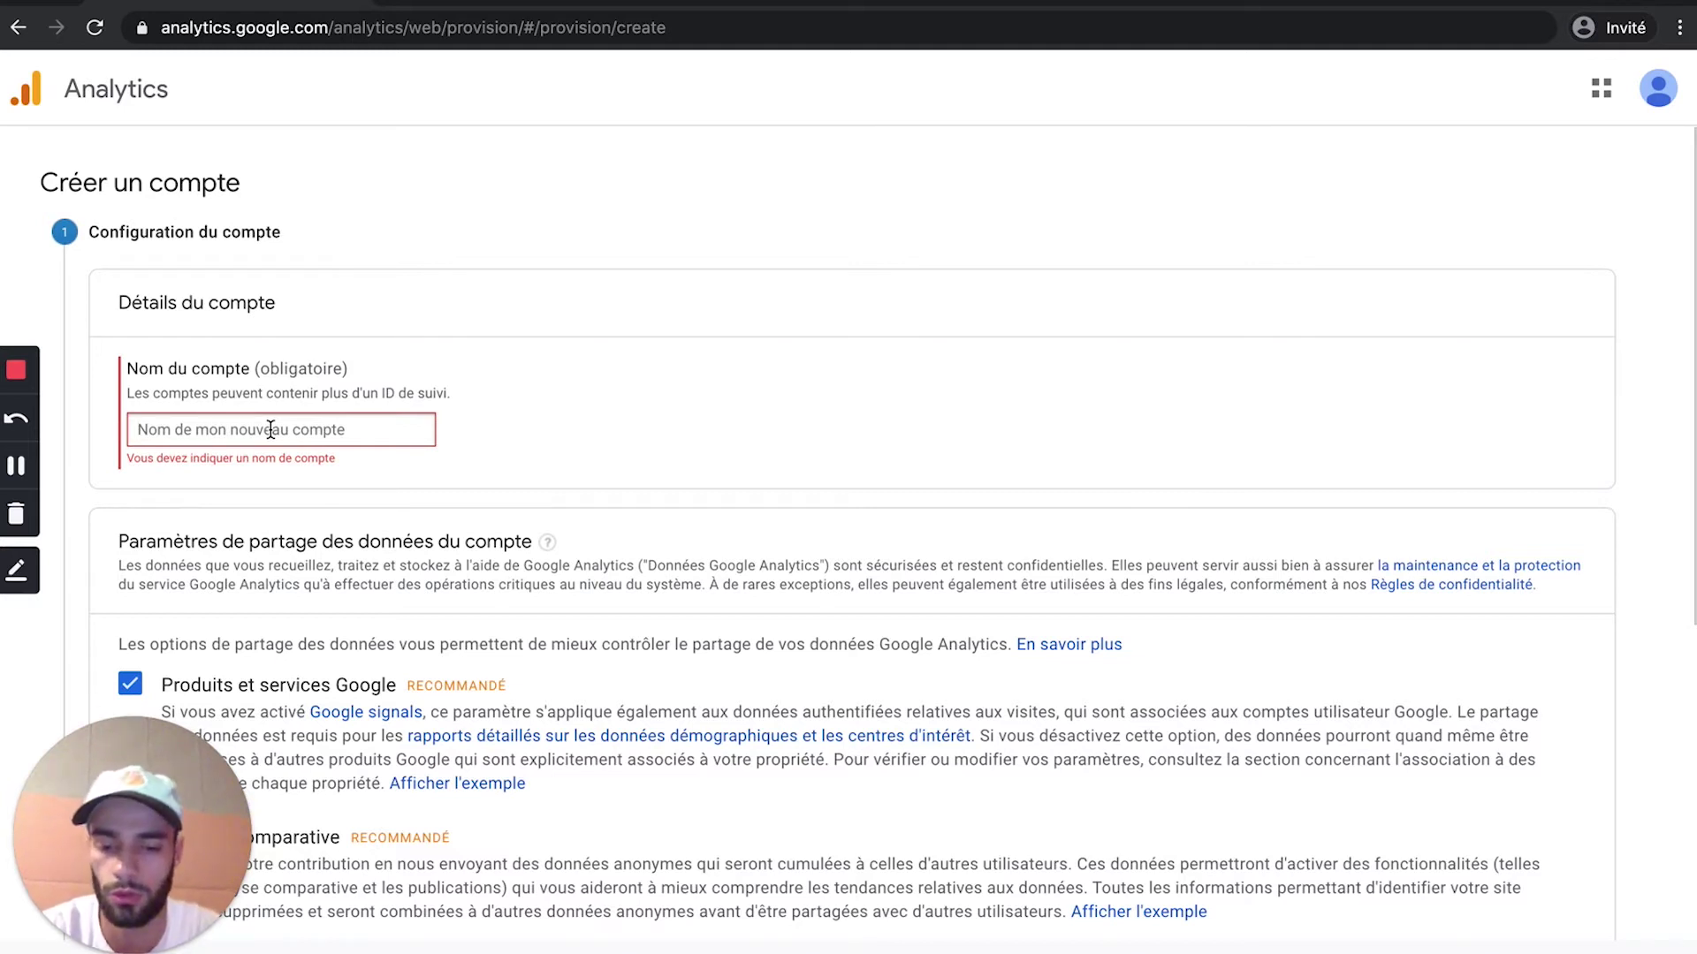
Step: Name the account 'Helmet Design', correcting the misspelled 'Helemet'
click(271, 429)
text(Helemet )
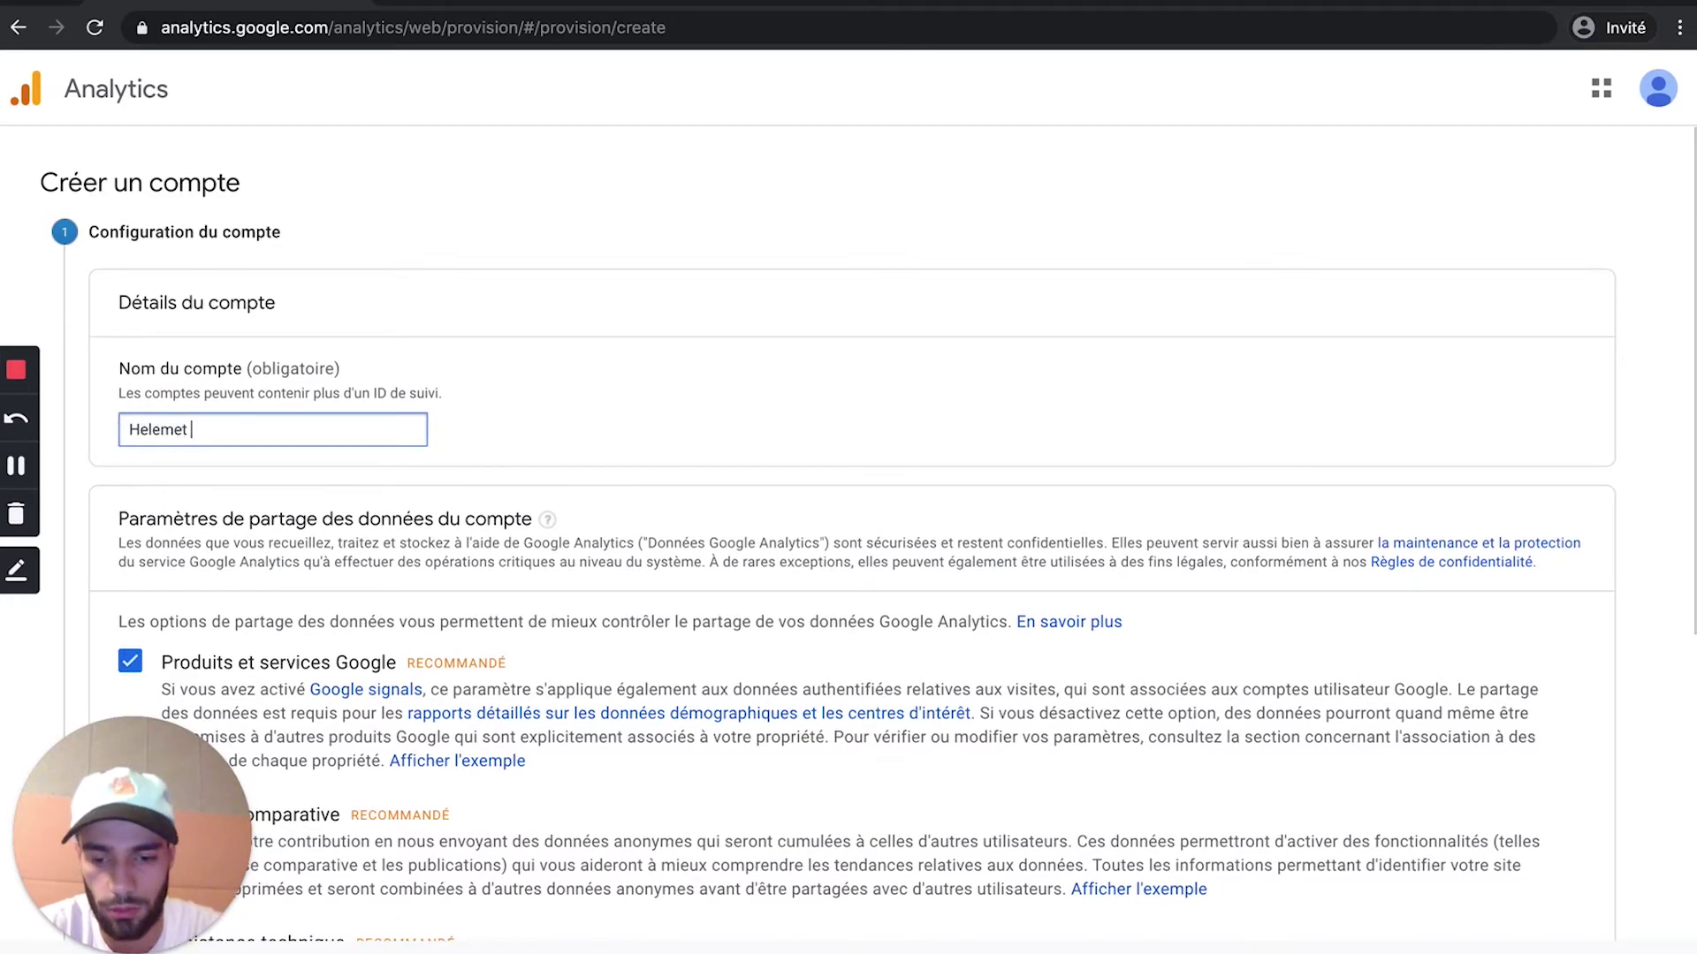
text(Design)
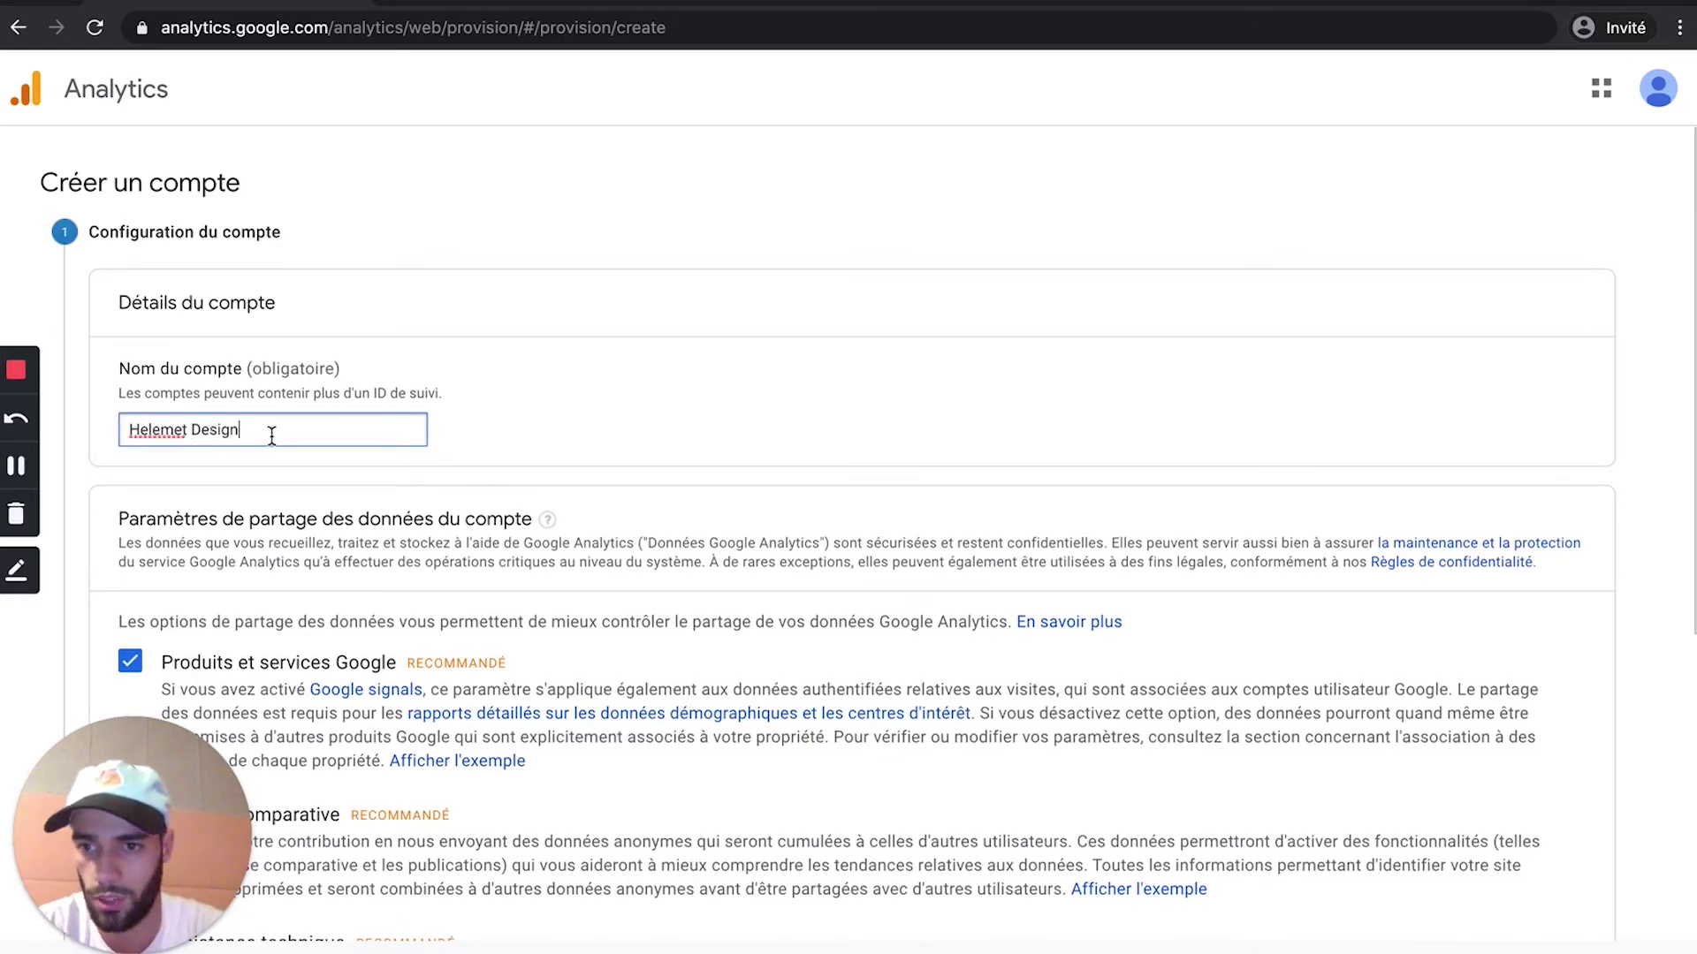
drag(268, 431, 84, 432)
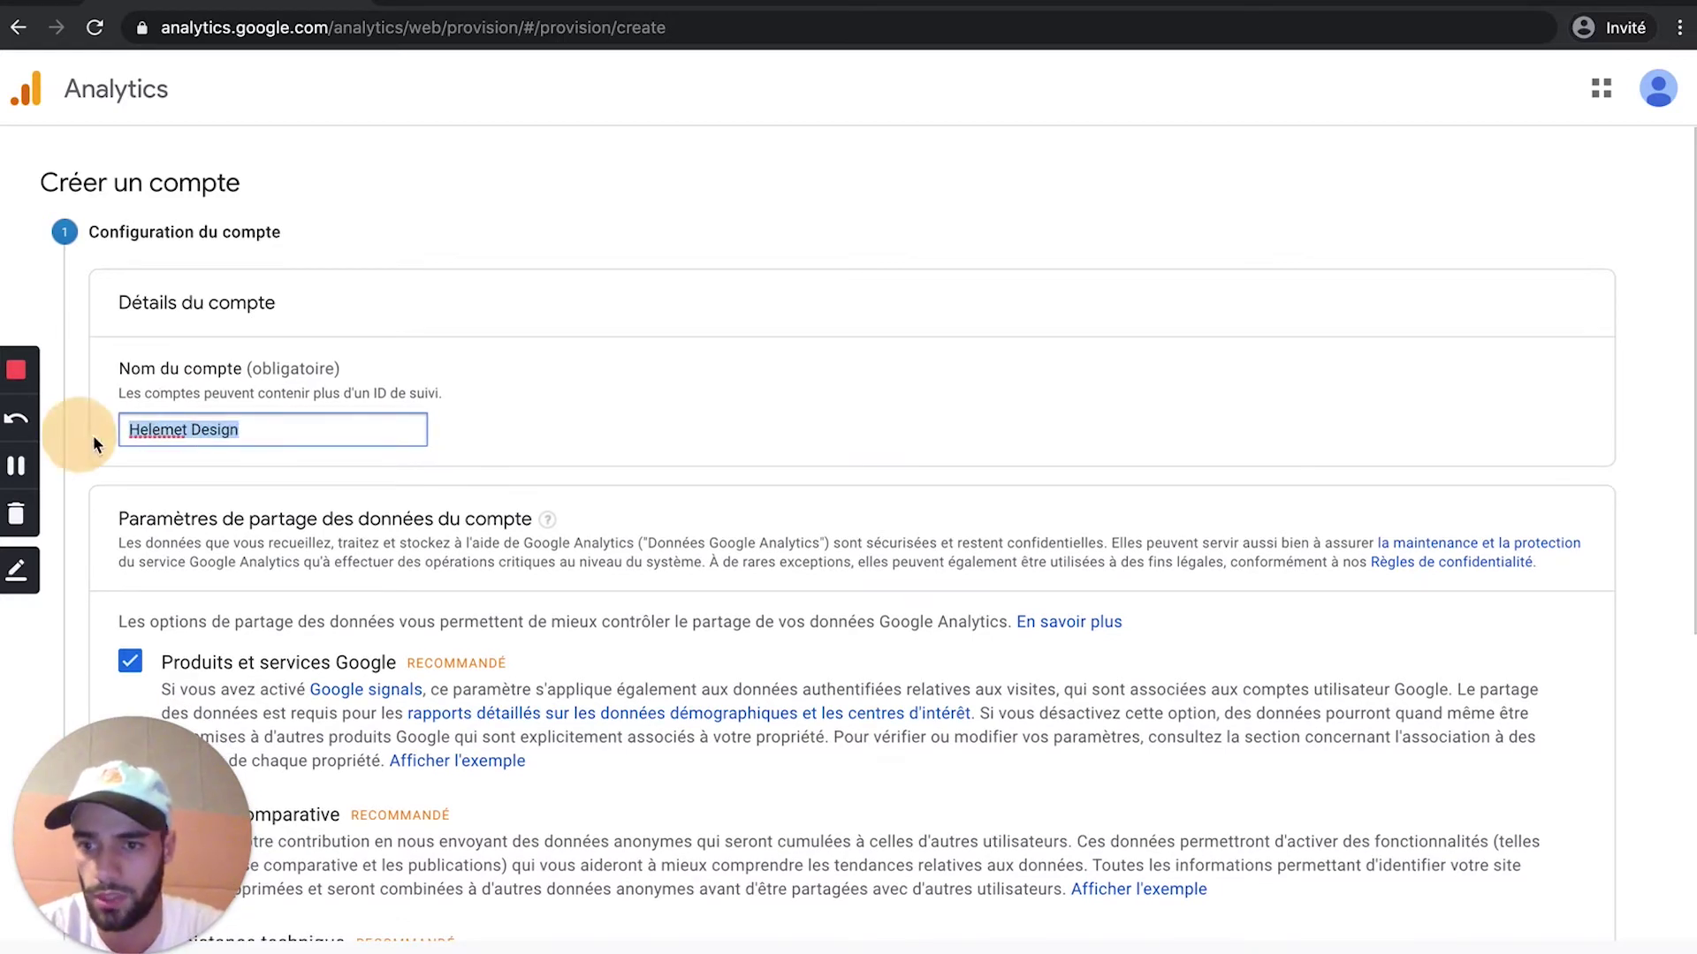
click(163, 430)
key(BackSpace)
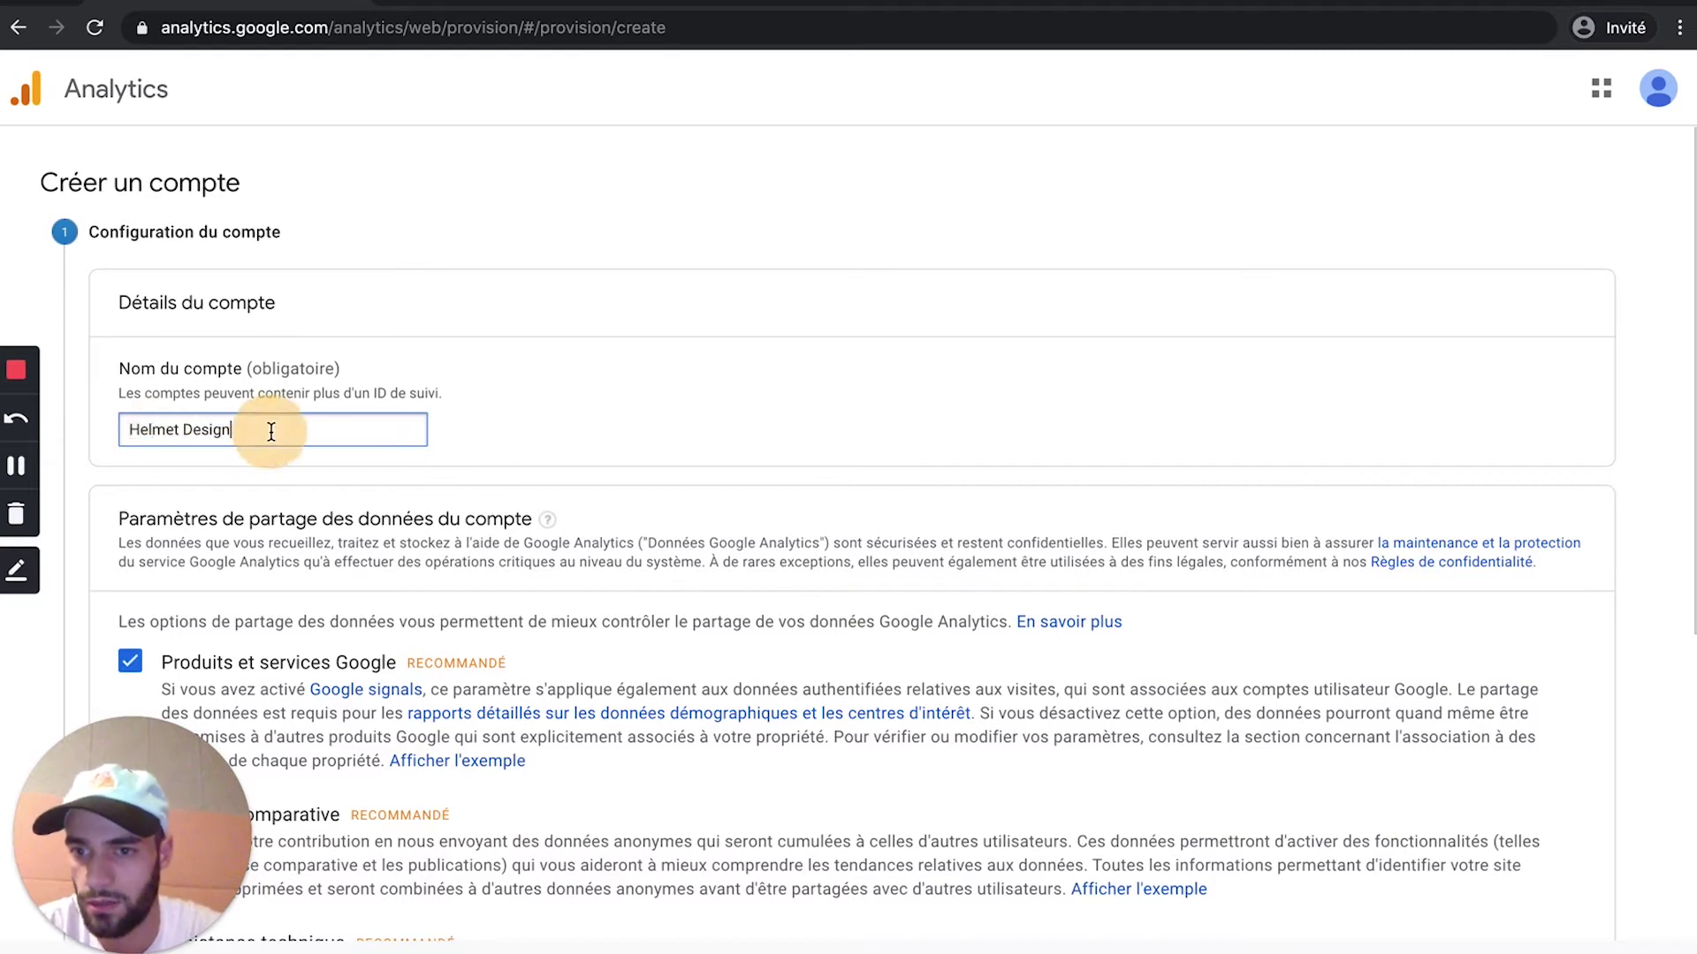
Step: Keep all four data-sharing options checked and continue to the next step
scroll(278, 499, down, 1)
scroll(278, 500, down, 2)
drag(246, 235, 97, 236)
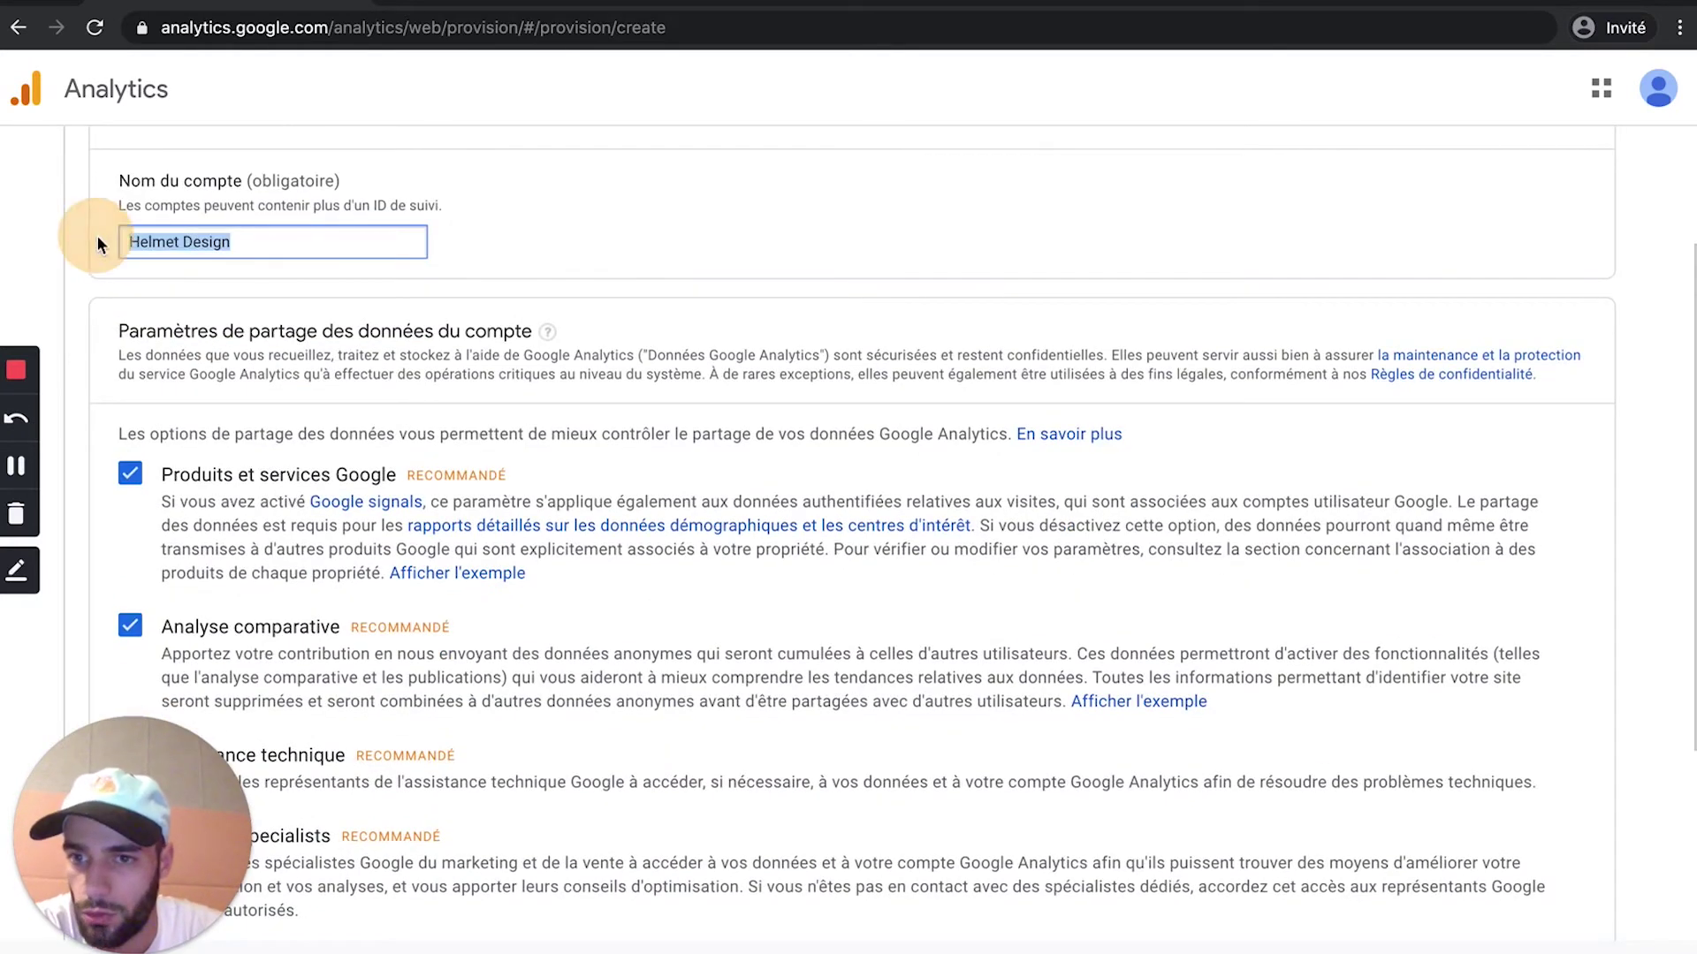
scroll(225, 405, down, 1)
scroll(225, 405, down, 2)
scroll(284, 393, down, 1)
click(133, 244)
click(131, 392)
click(130, 240)
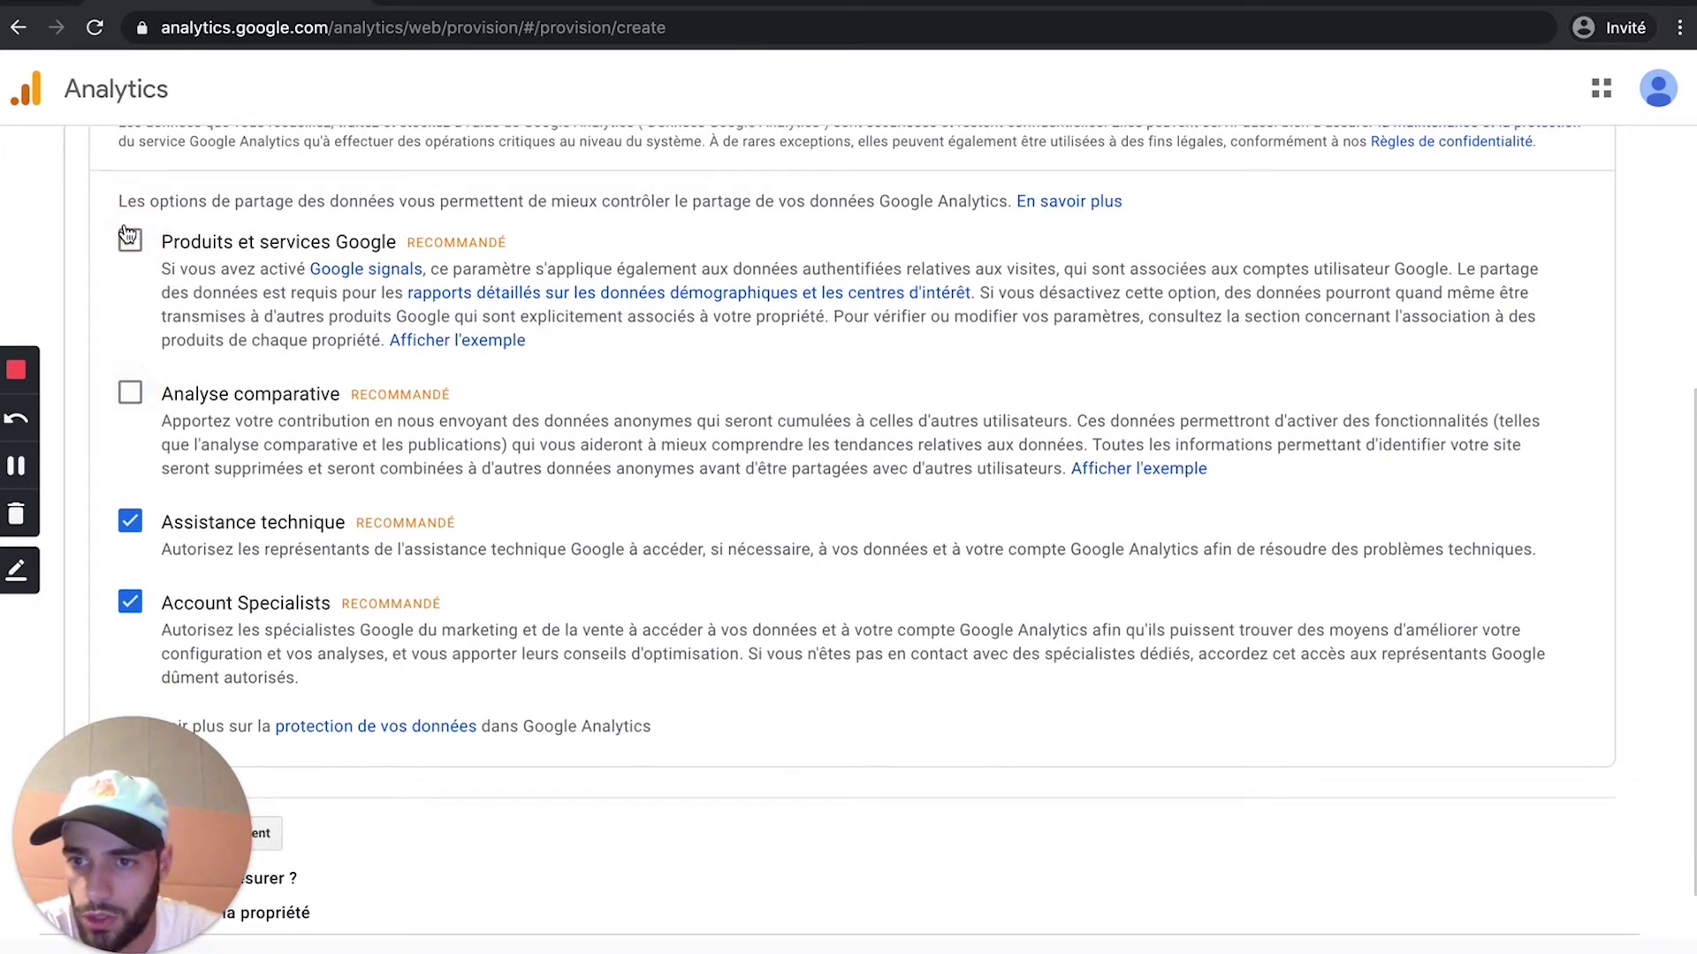
click(130, 391)
scroll(133, 398, down, 1)
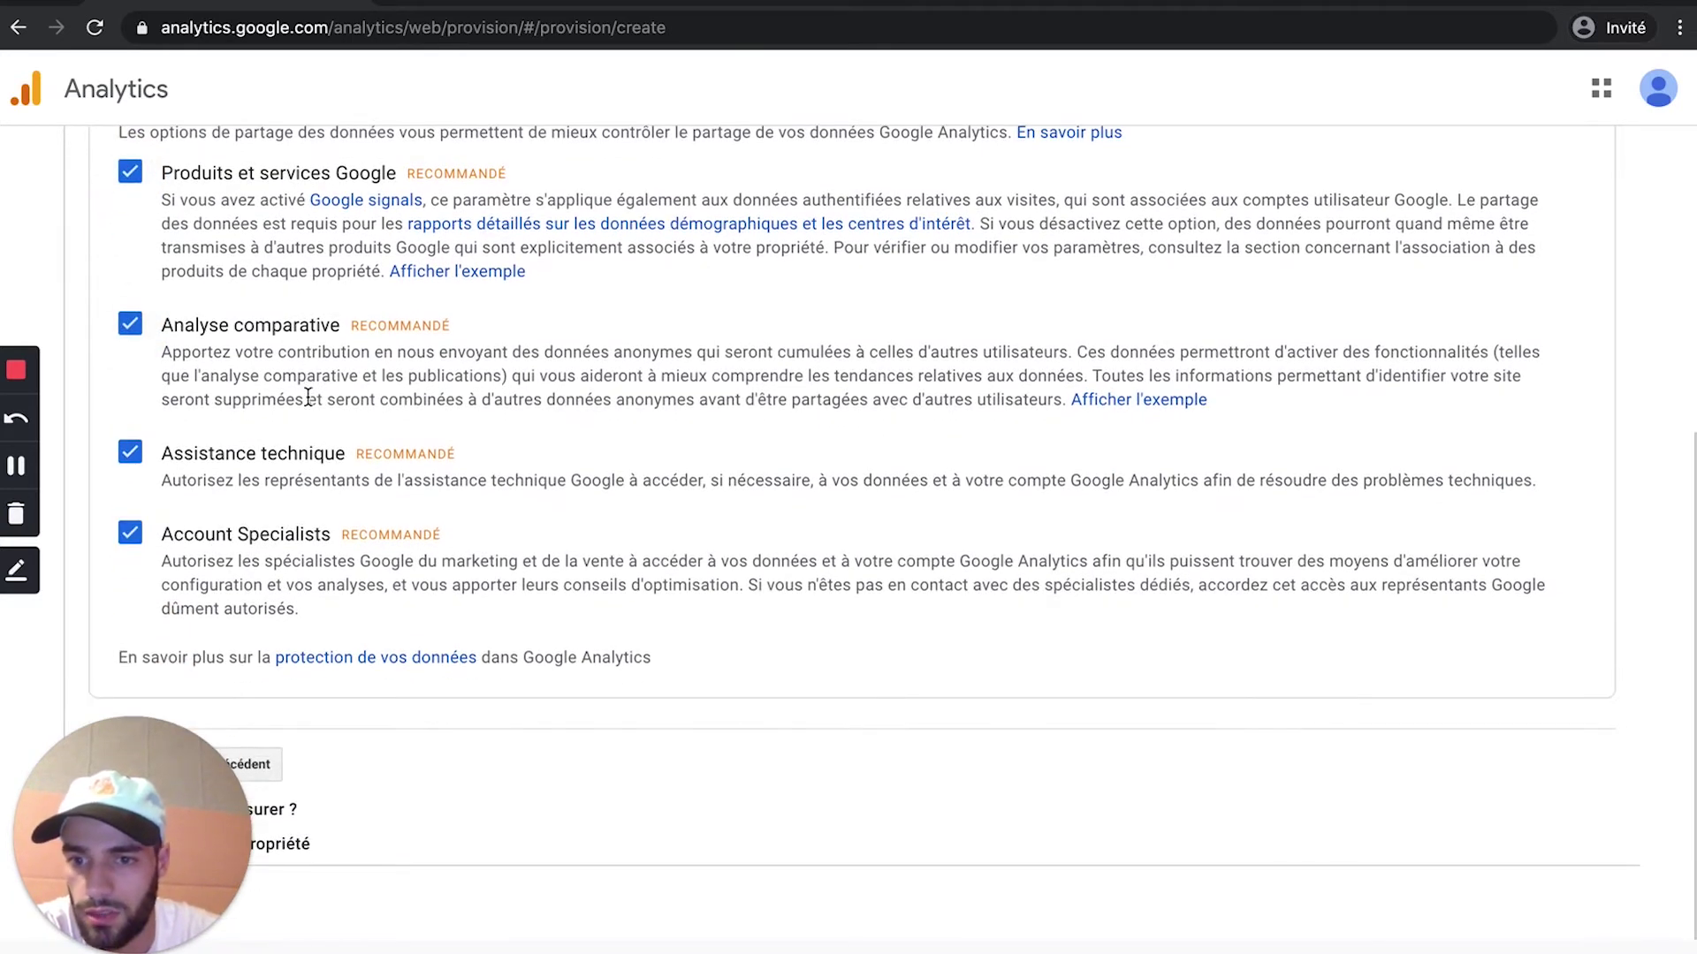
drag(192, 901, 1000, 502)
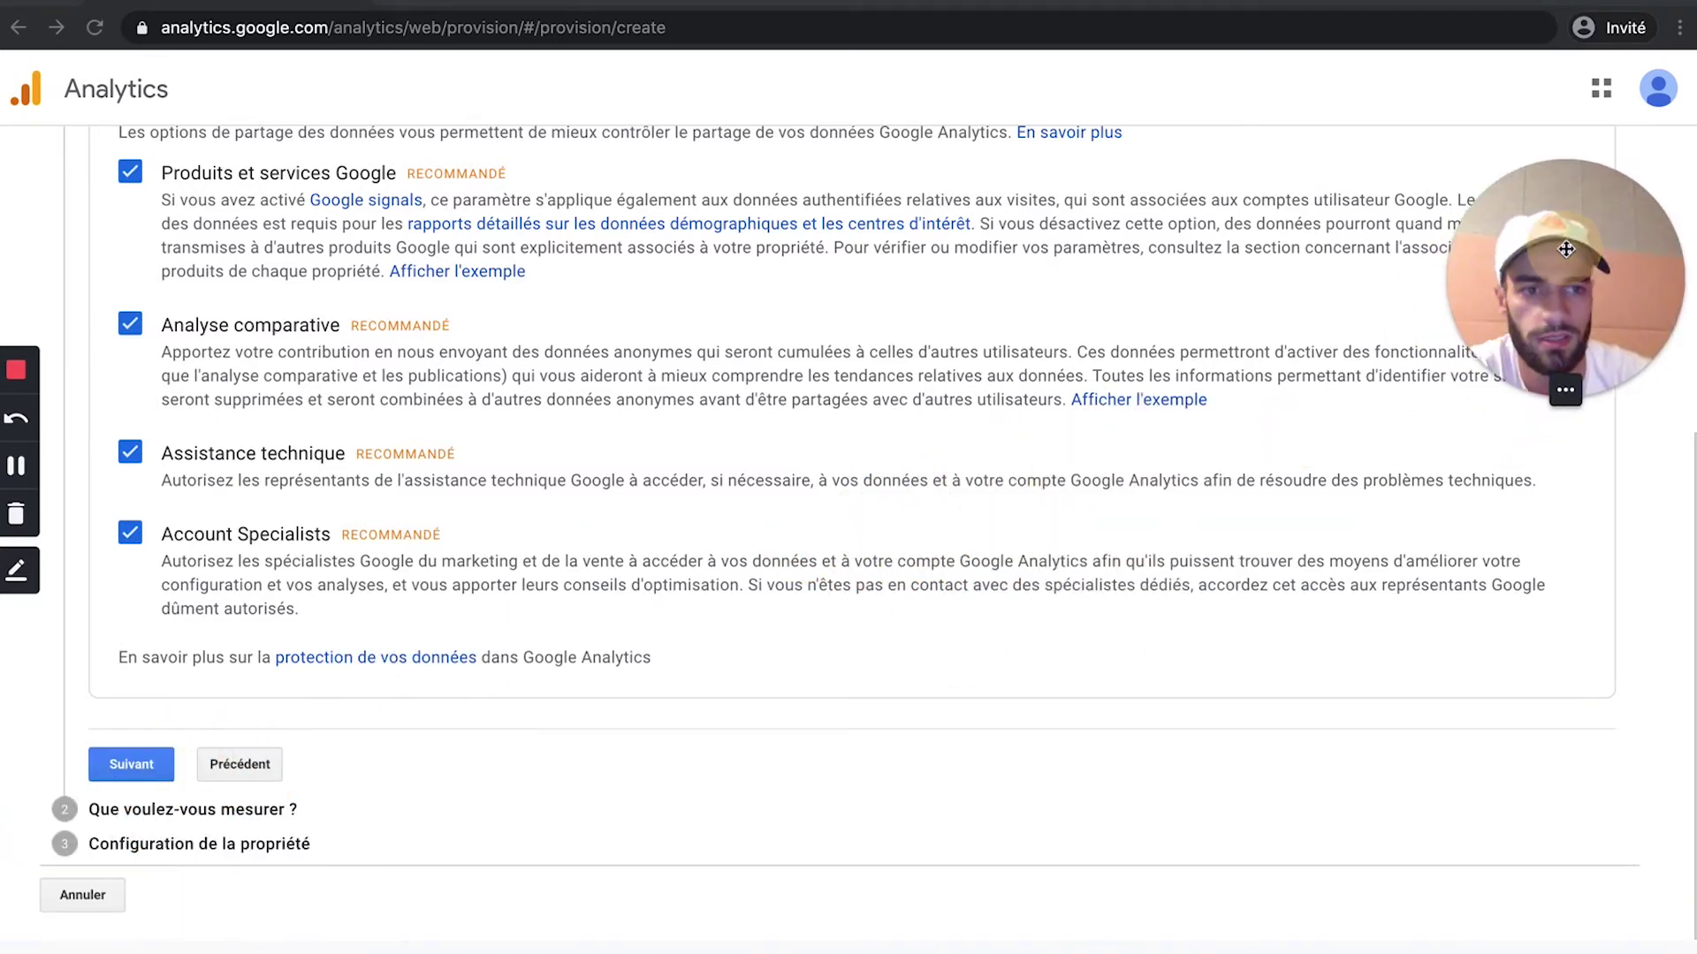
click(135, 767)
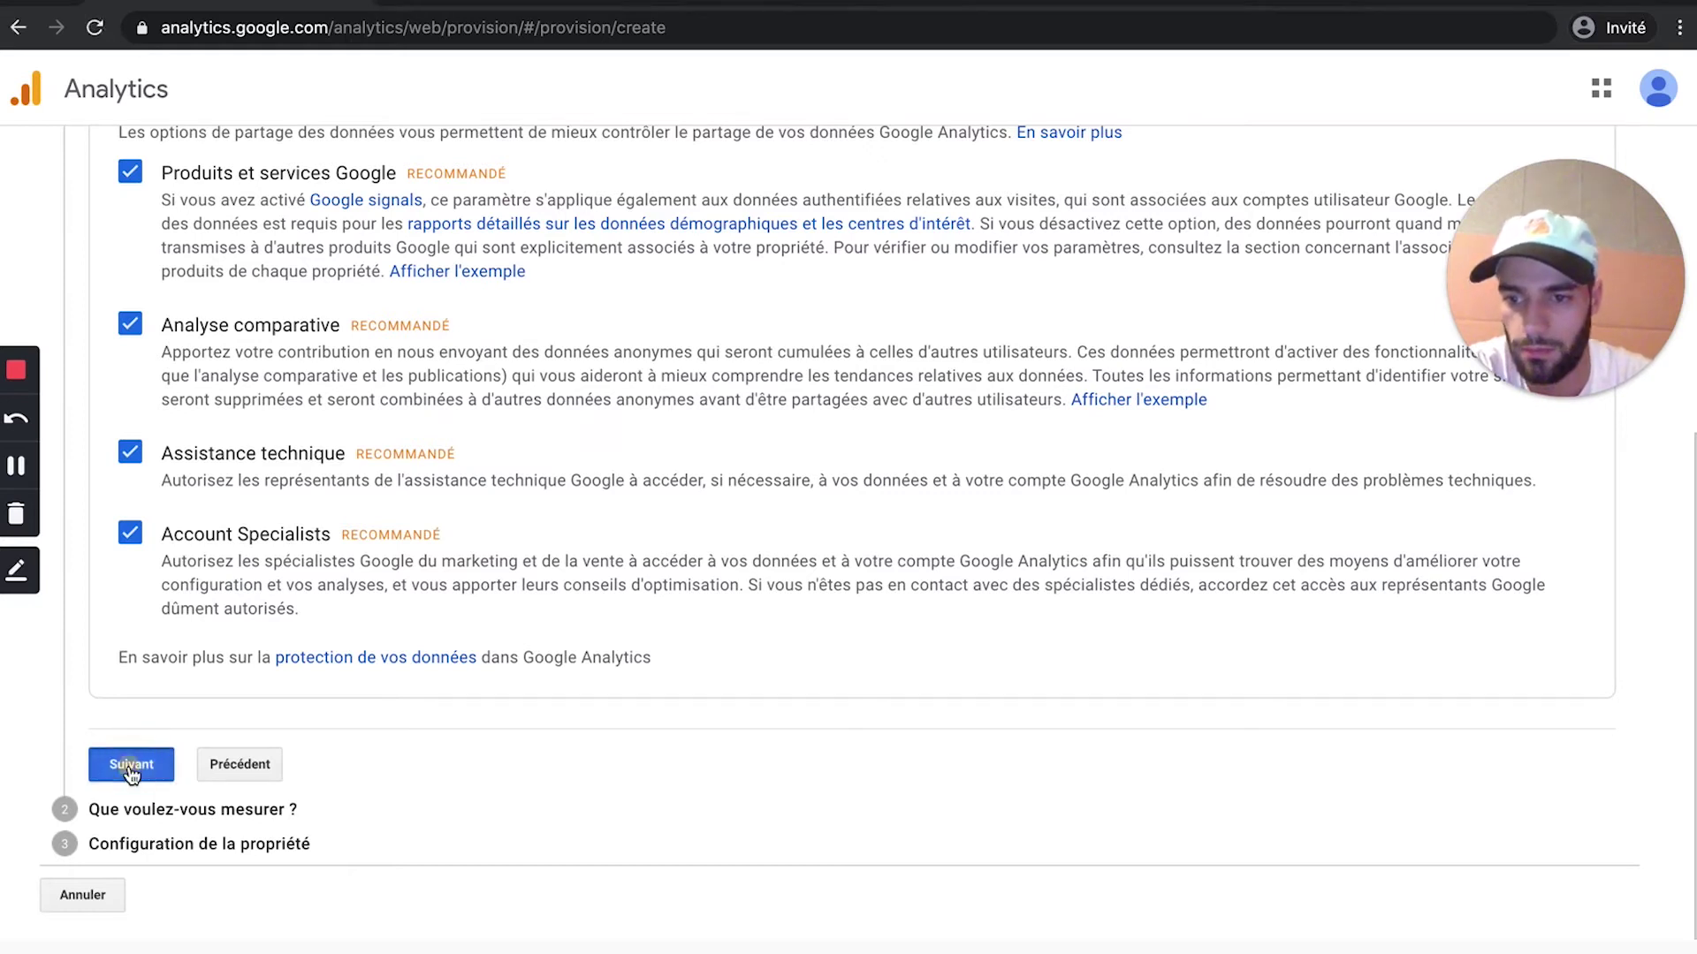
Step: Keep Web selected under Que voulez-vous mesurer ? and advance to property setup
mouse_move(1514, 330)
drag(1515, 330, 1432, 288)
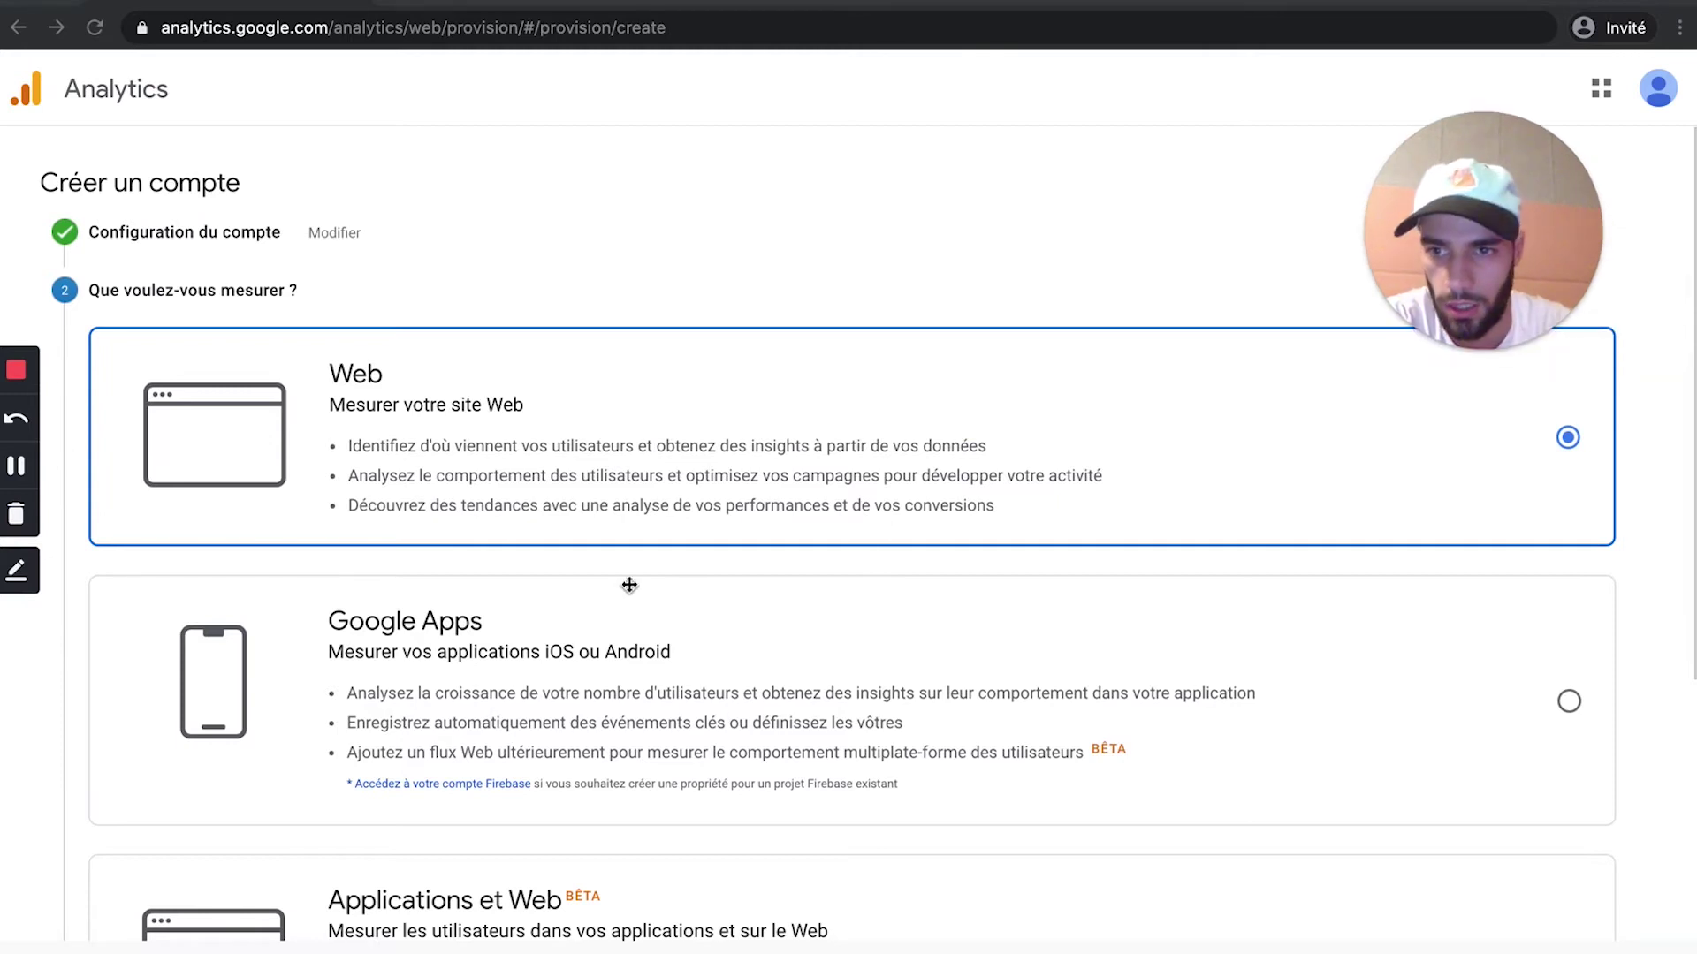
scroll(629, 585, down, 1)
scroll(629, 585, up, 1)
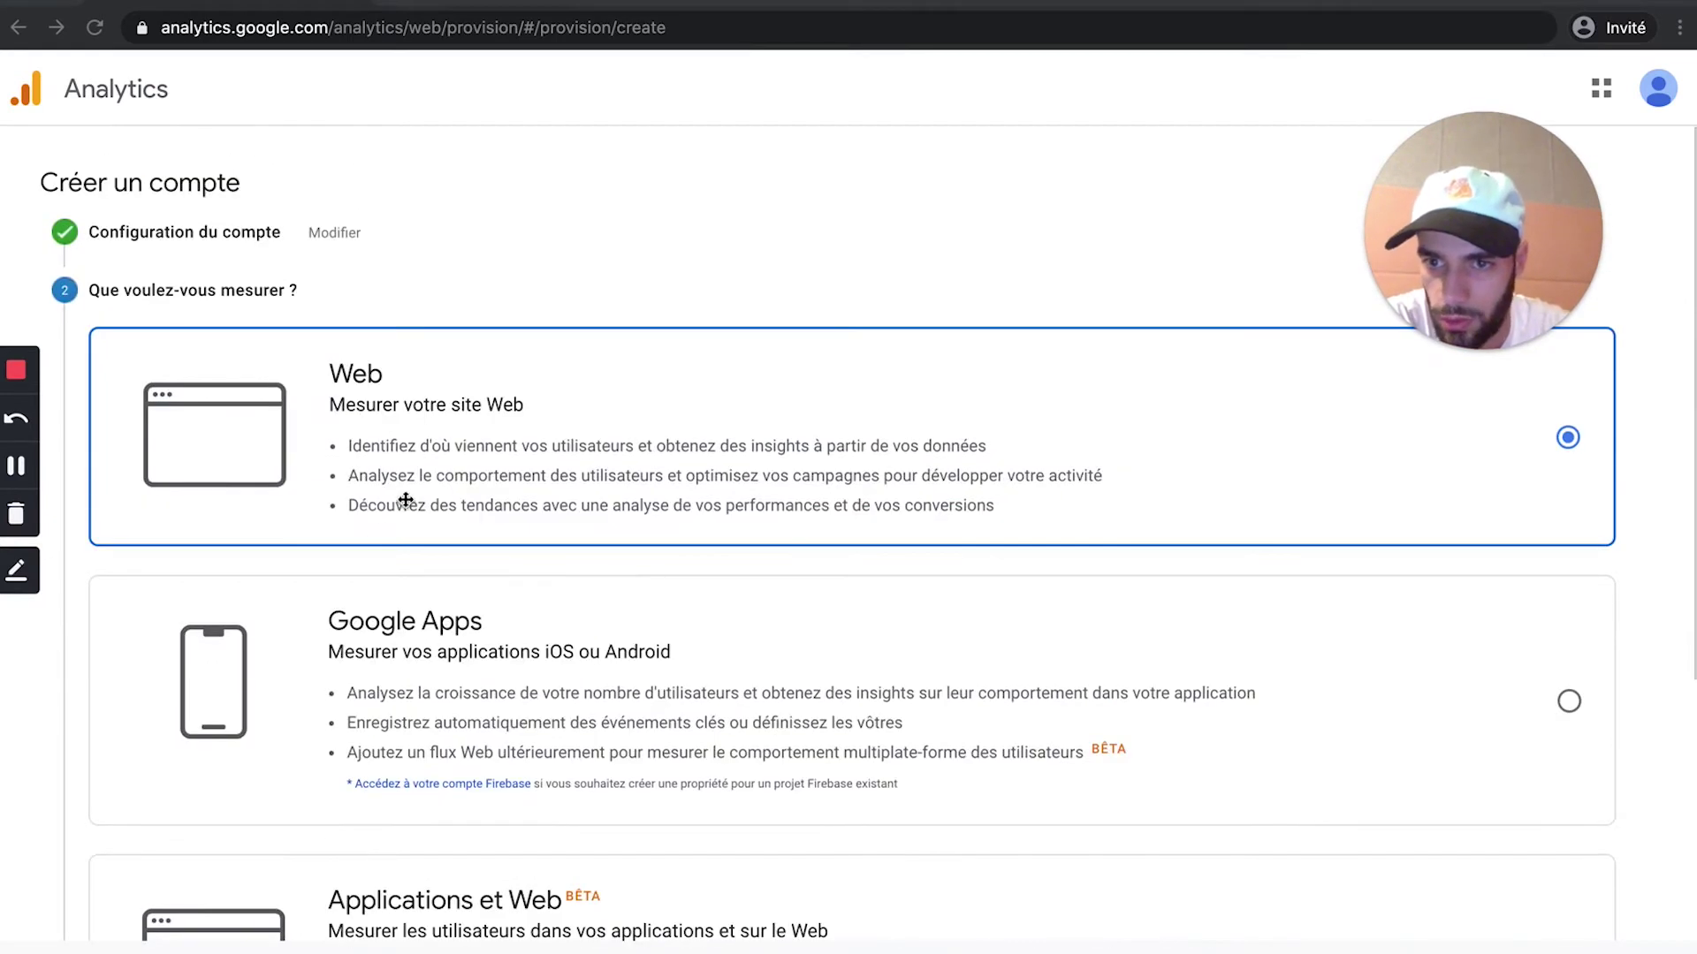
scroll(356, 468, down, 1)
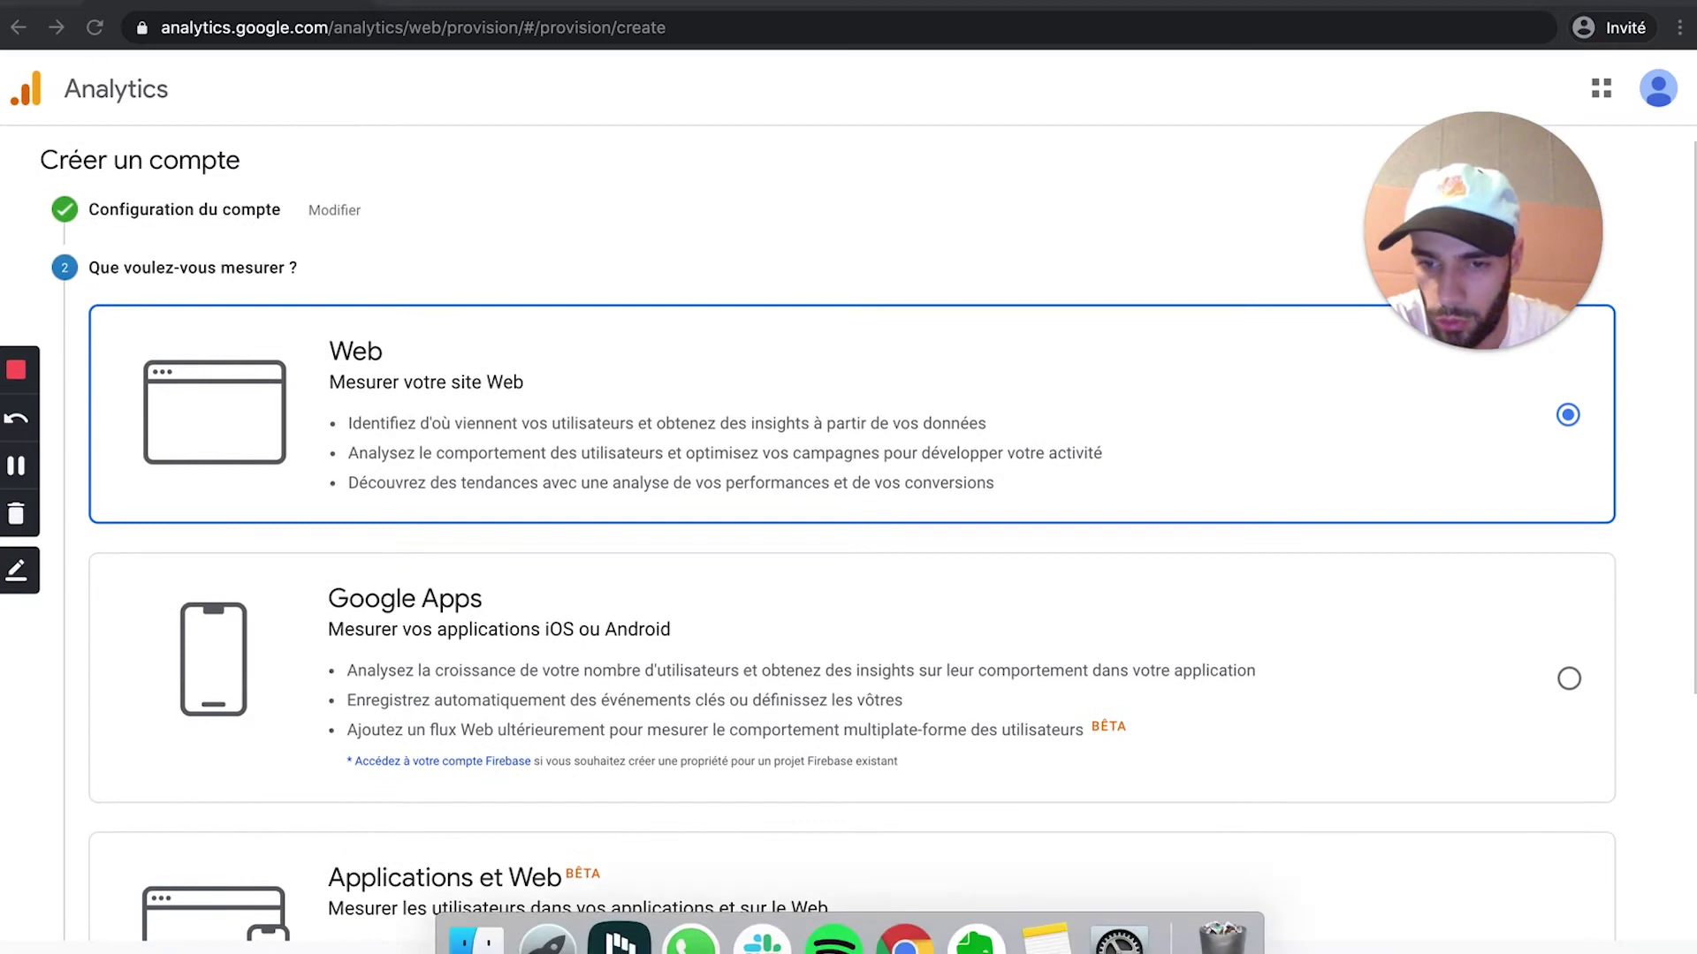
scroll(288, 655, down, 2)
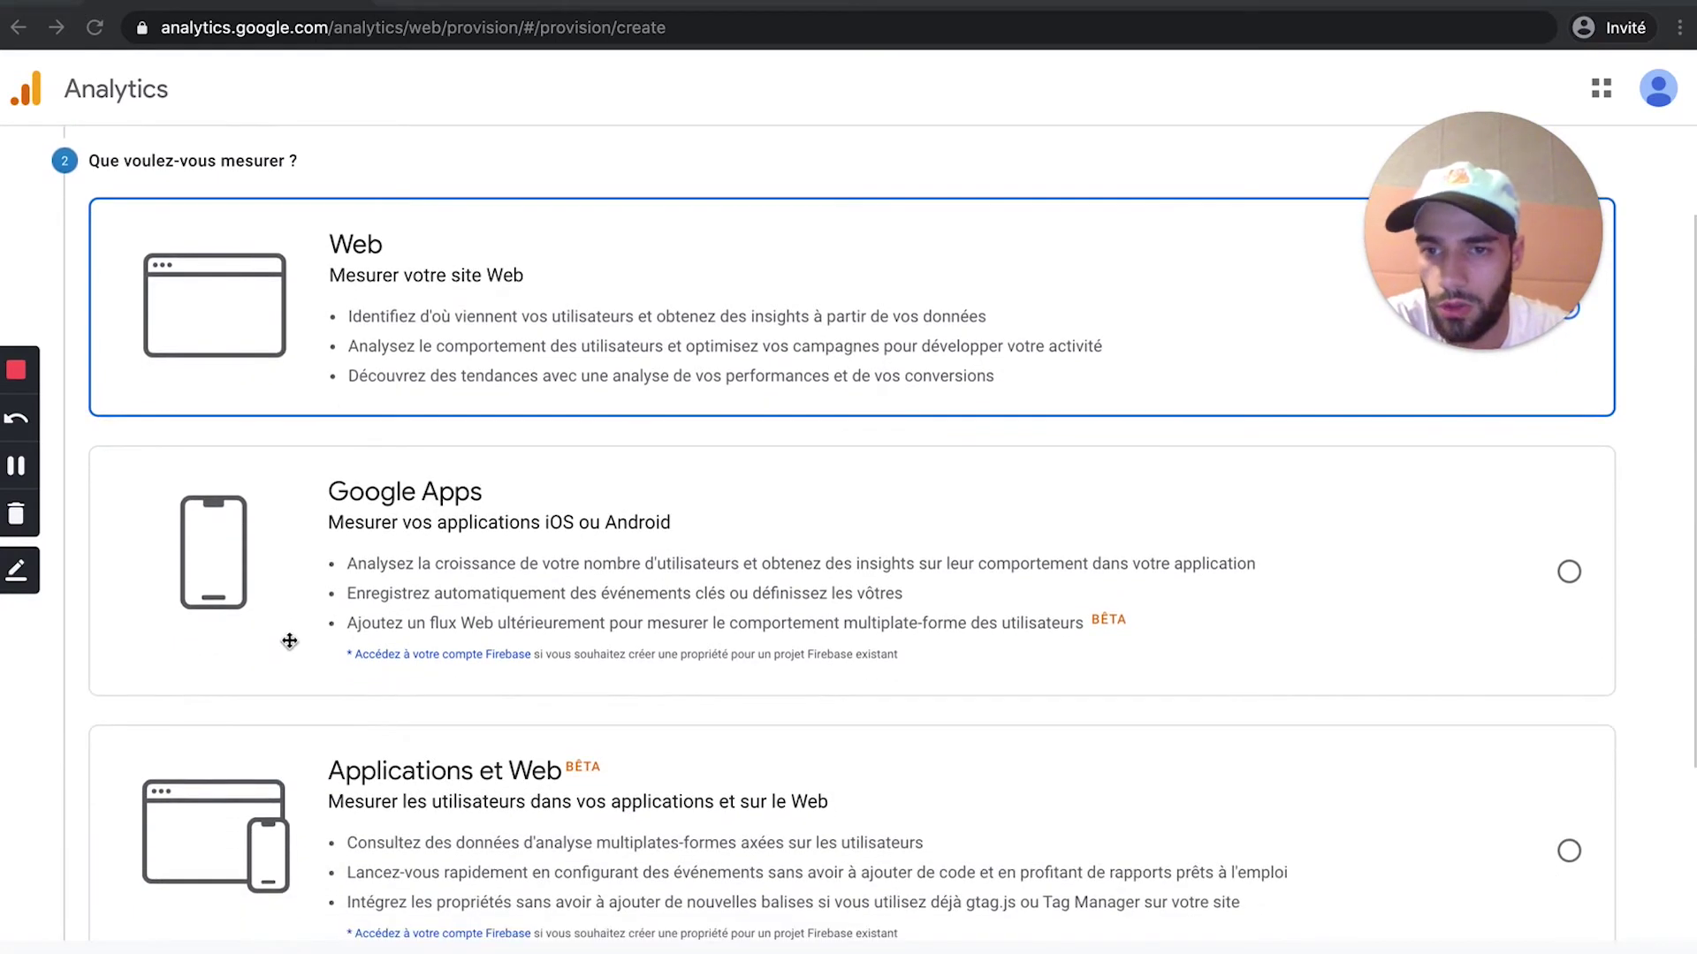
scroll(379, 367, up, 2)
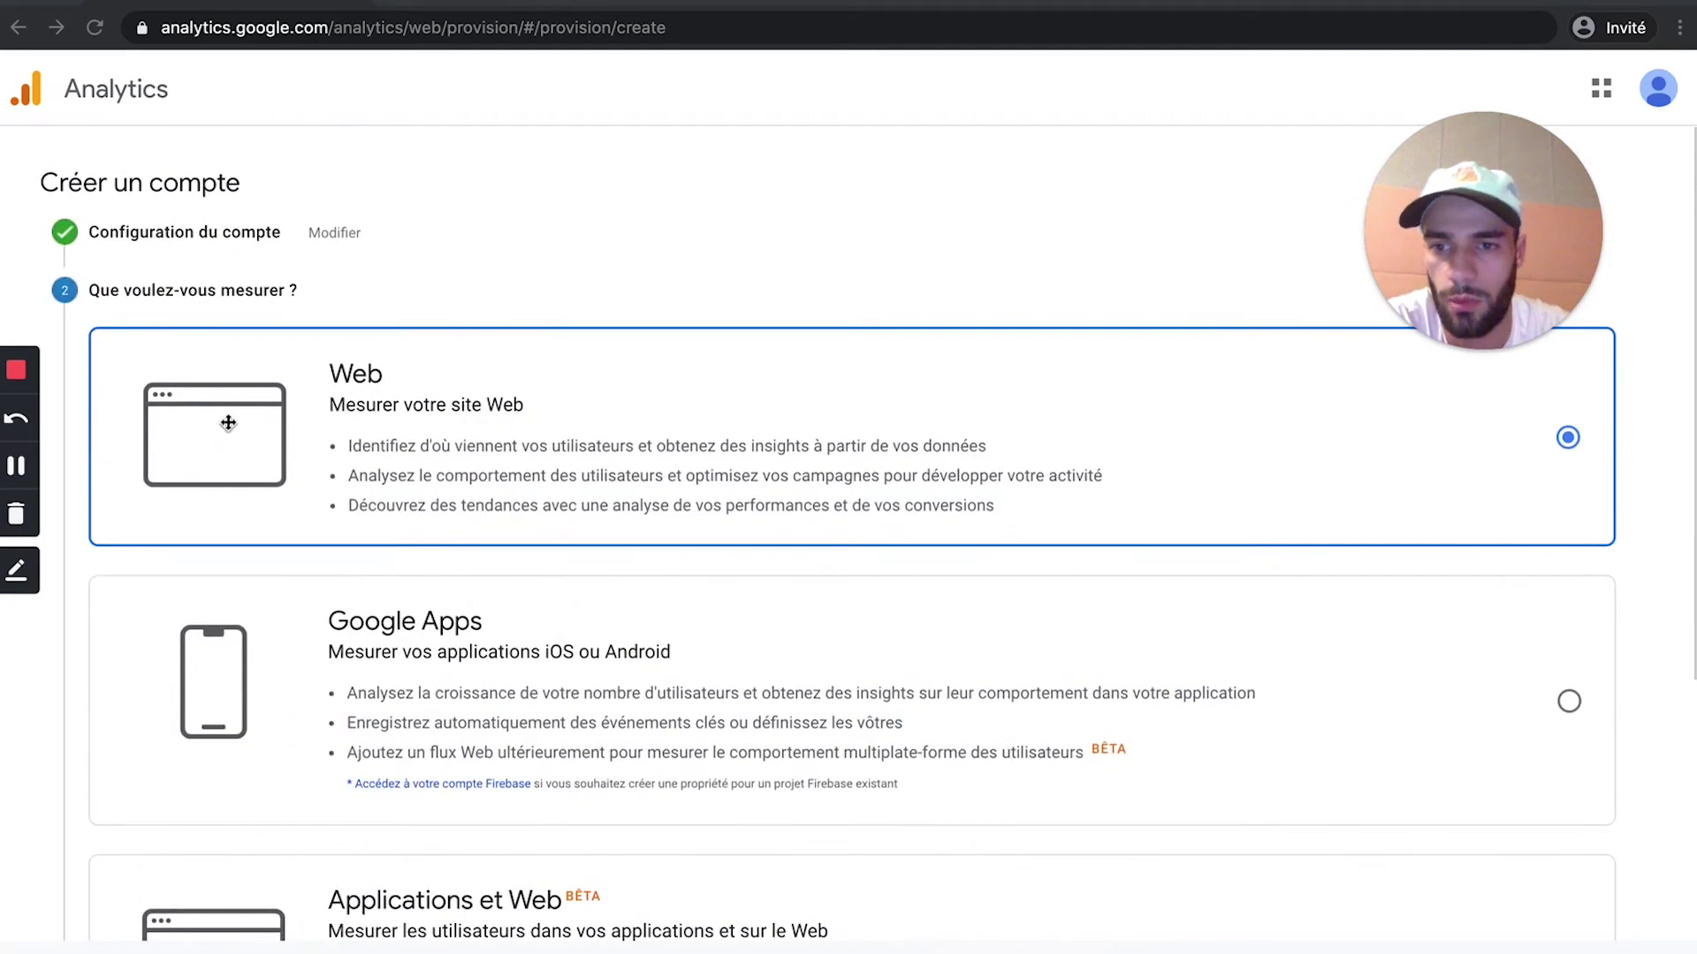
scroll(409, 500, down, 3)
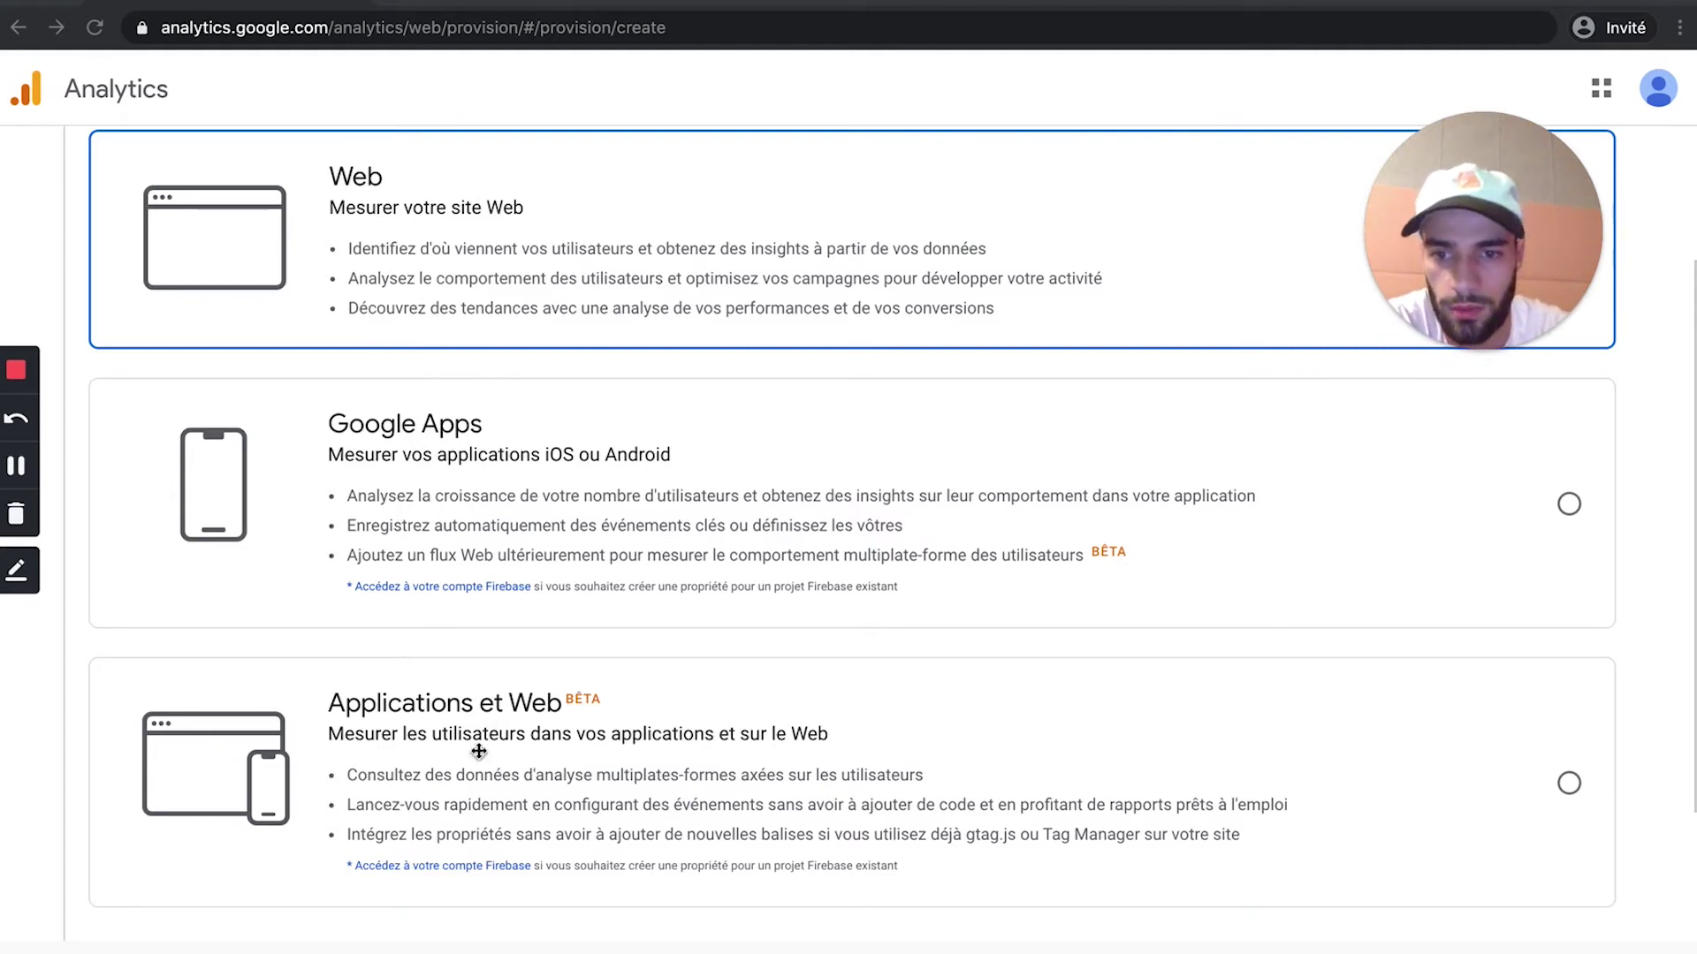
scroll(379, 298, up, 3)
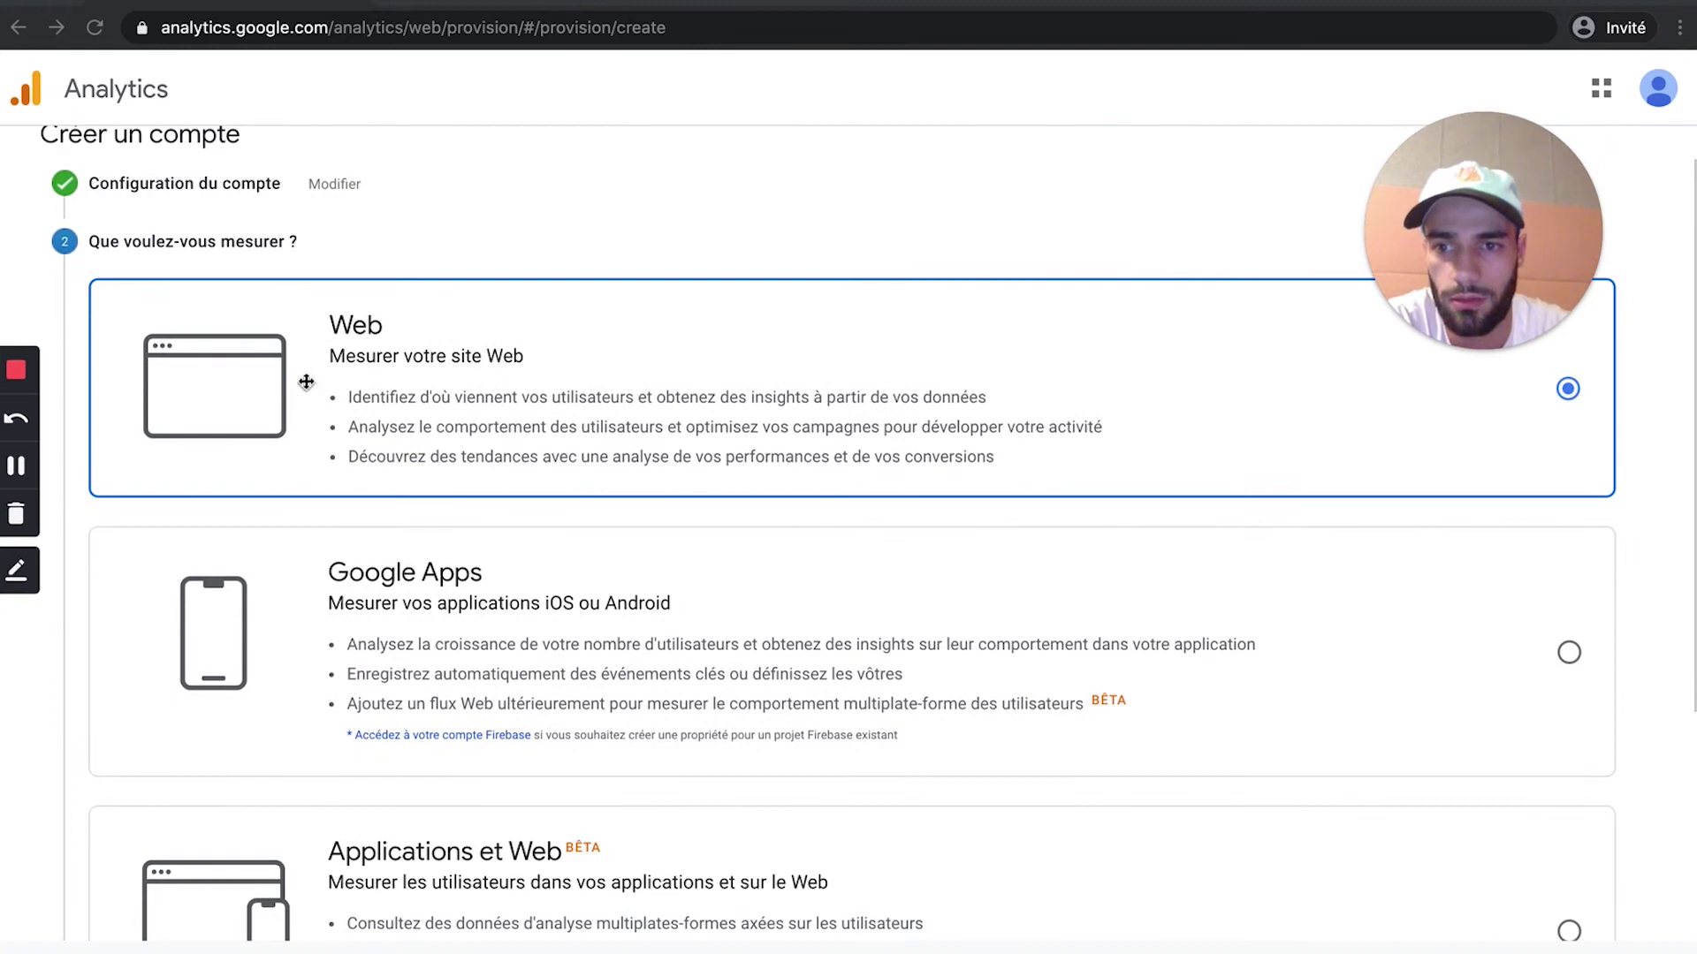
scroll(388, 399, down, 5)
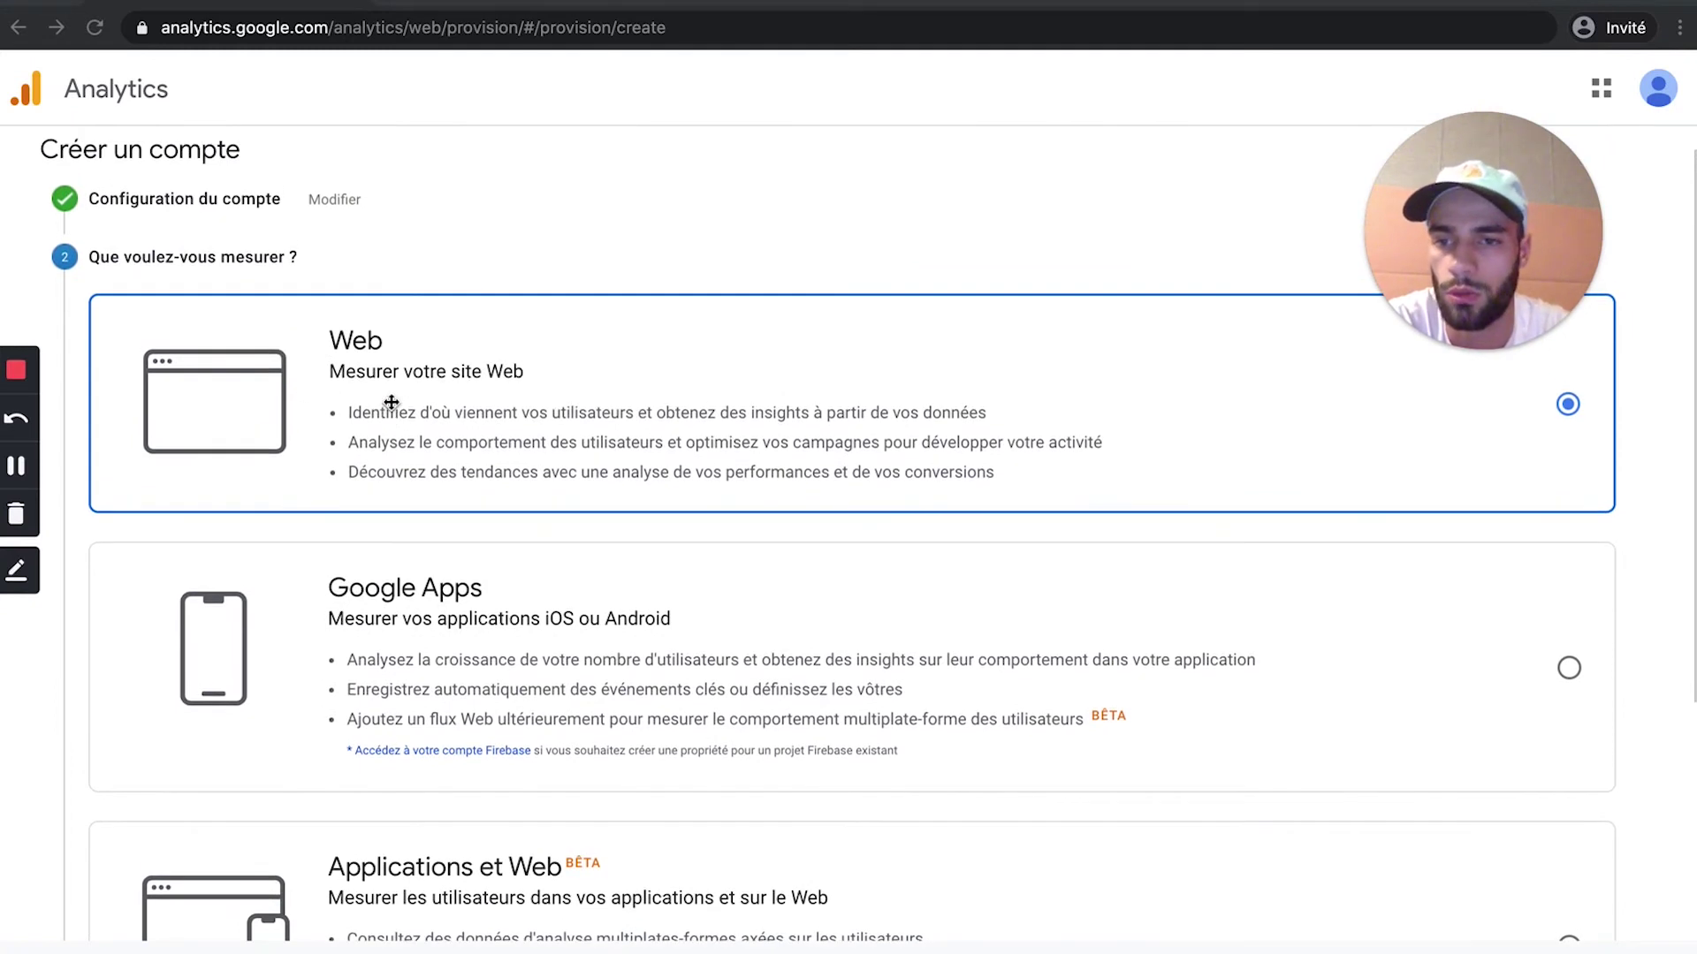
click(130, 799)
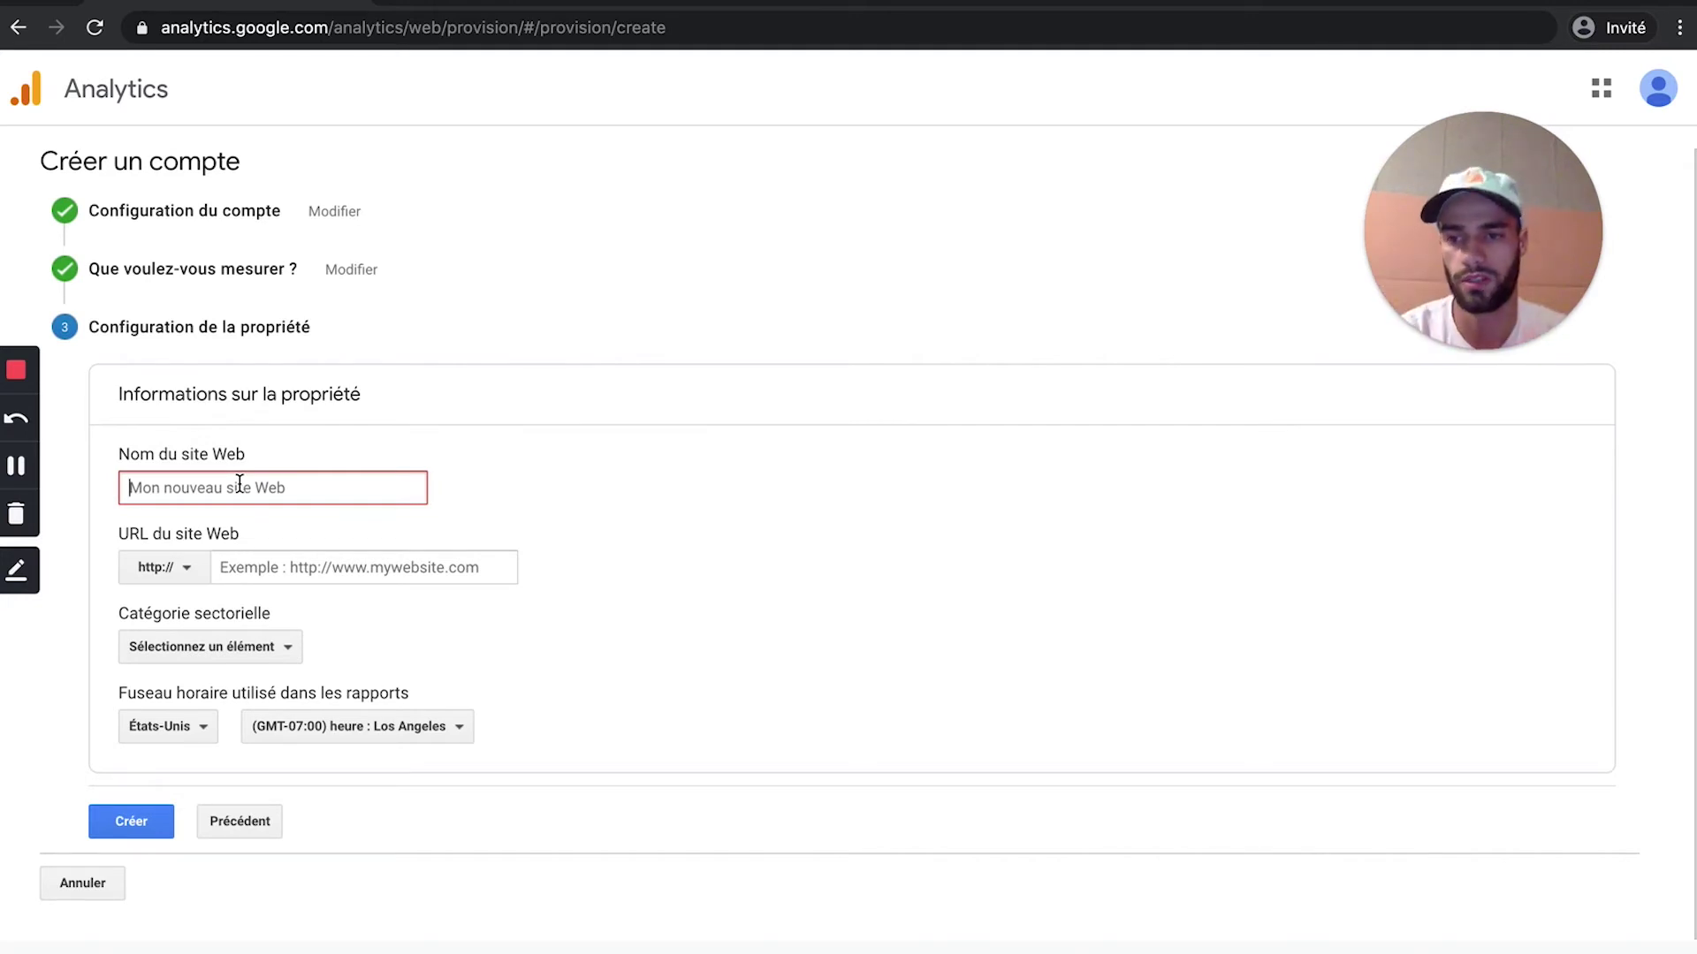
text(Helmet Design)
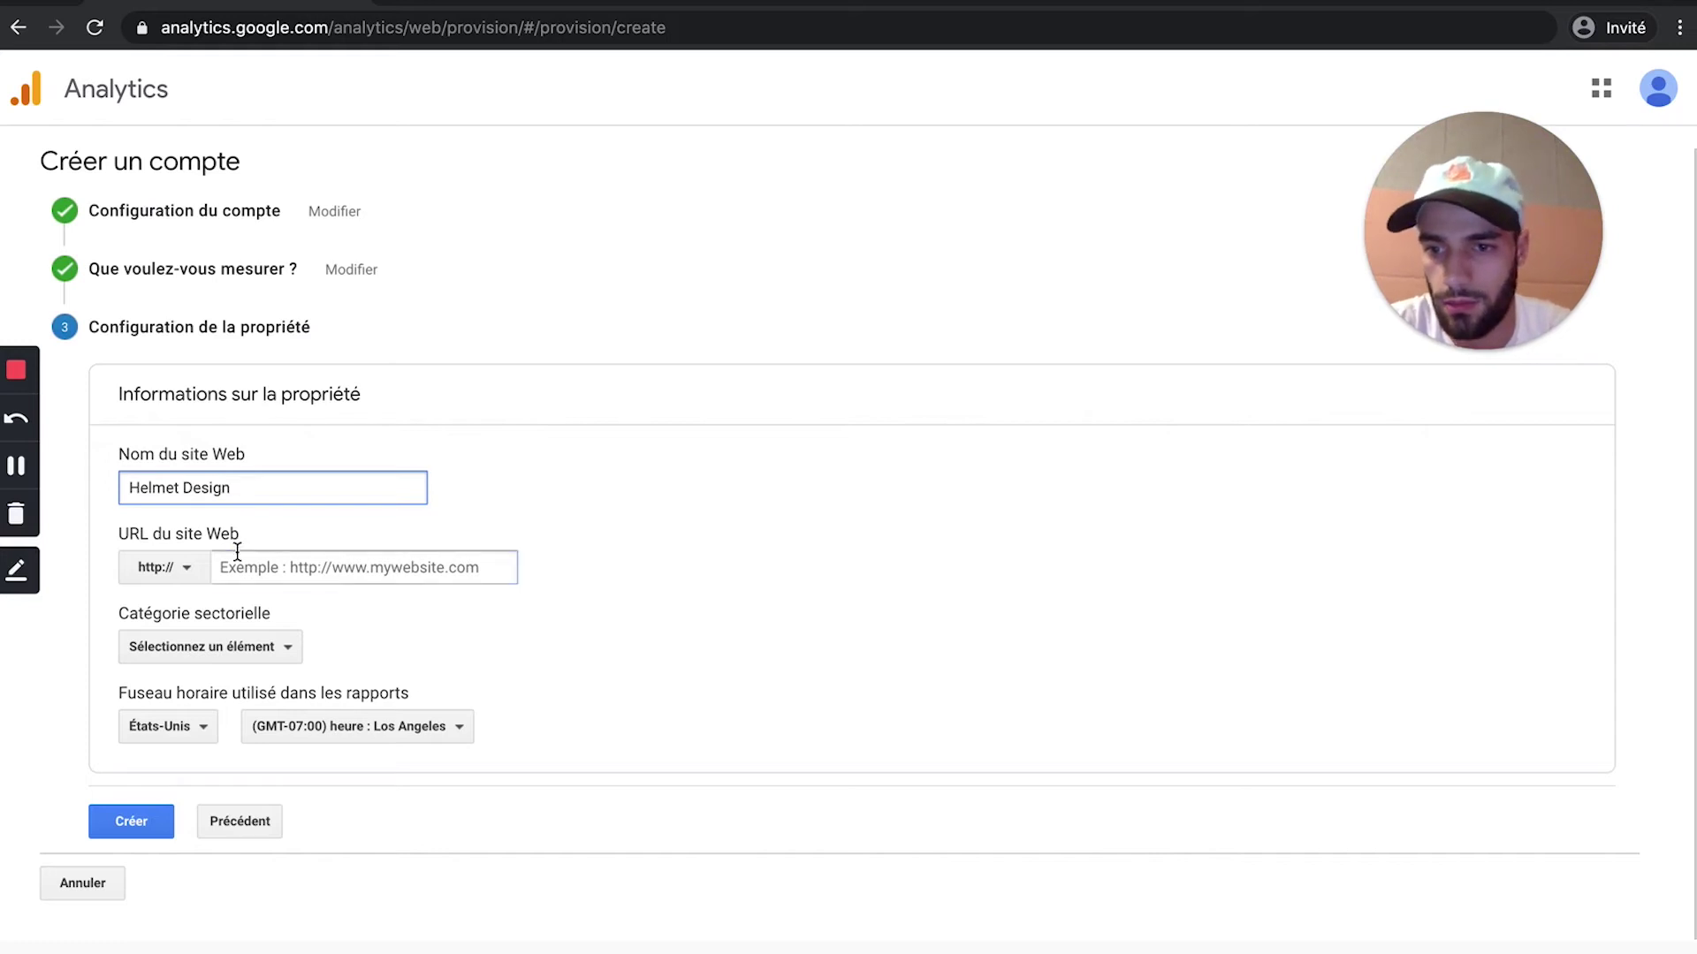
click(195, 576)
click(195, 575)
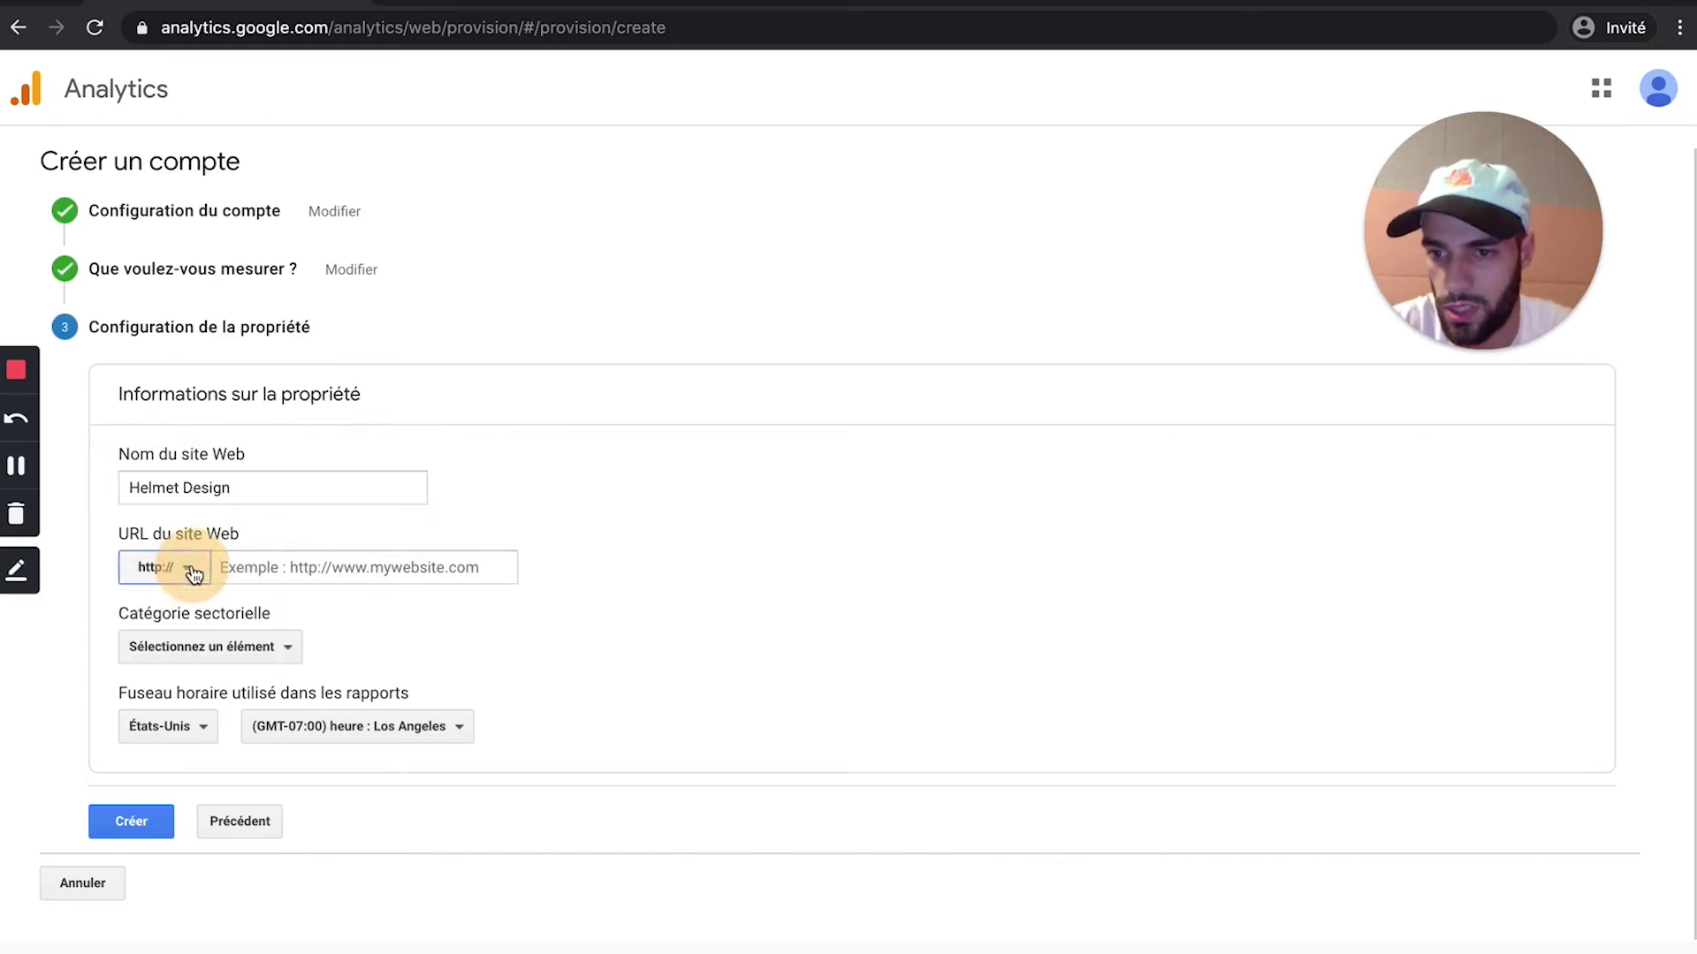
click(225, 567)
click(189, 570)
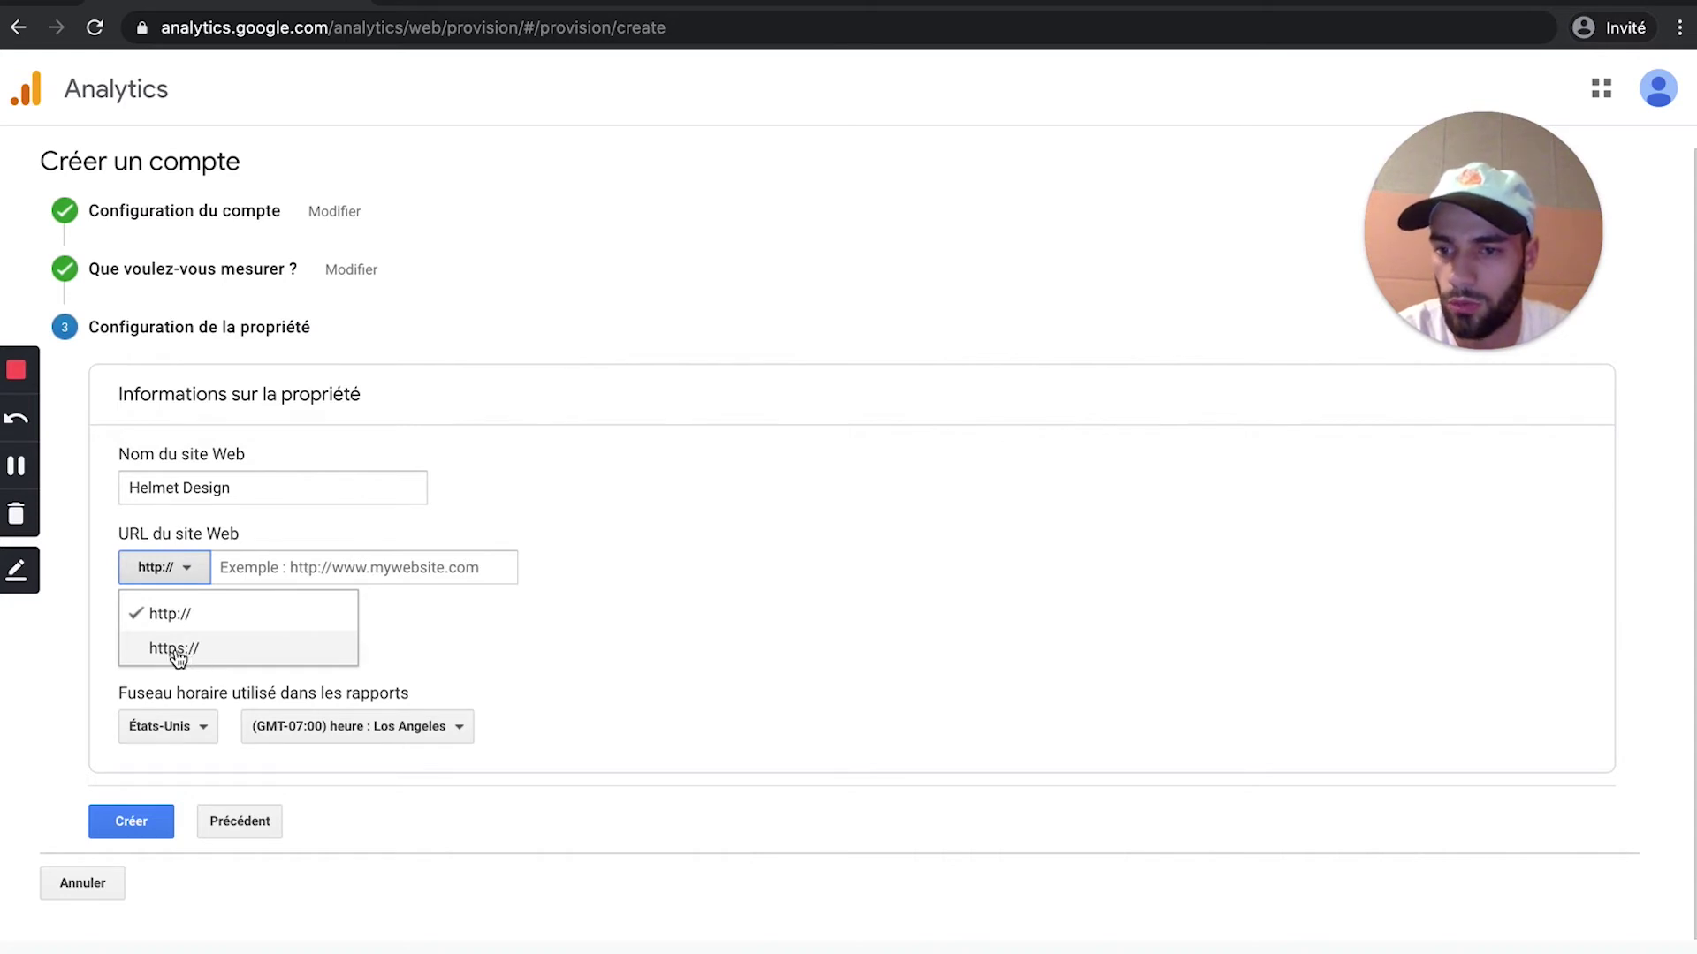
click(179, 648)
click(277, 568)
text(www.)
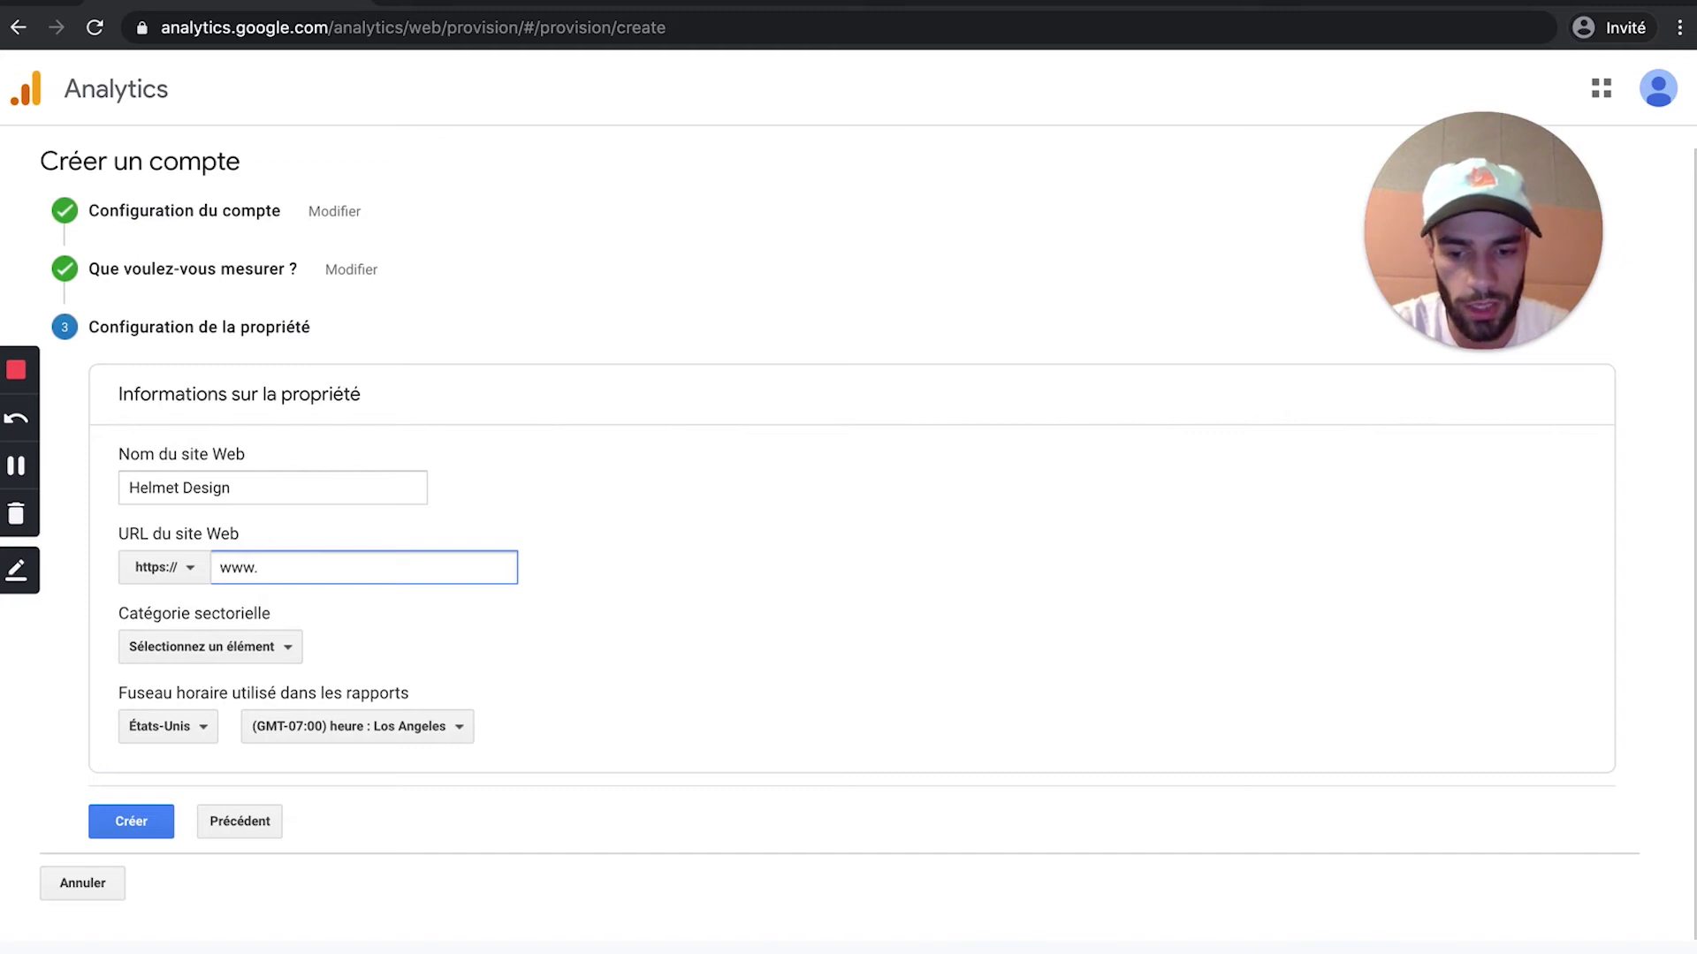
text(elmetdesign.fr/)
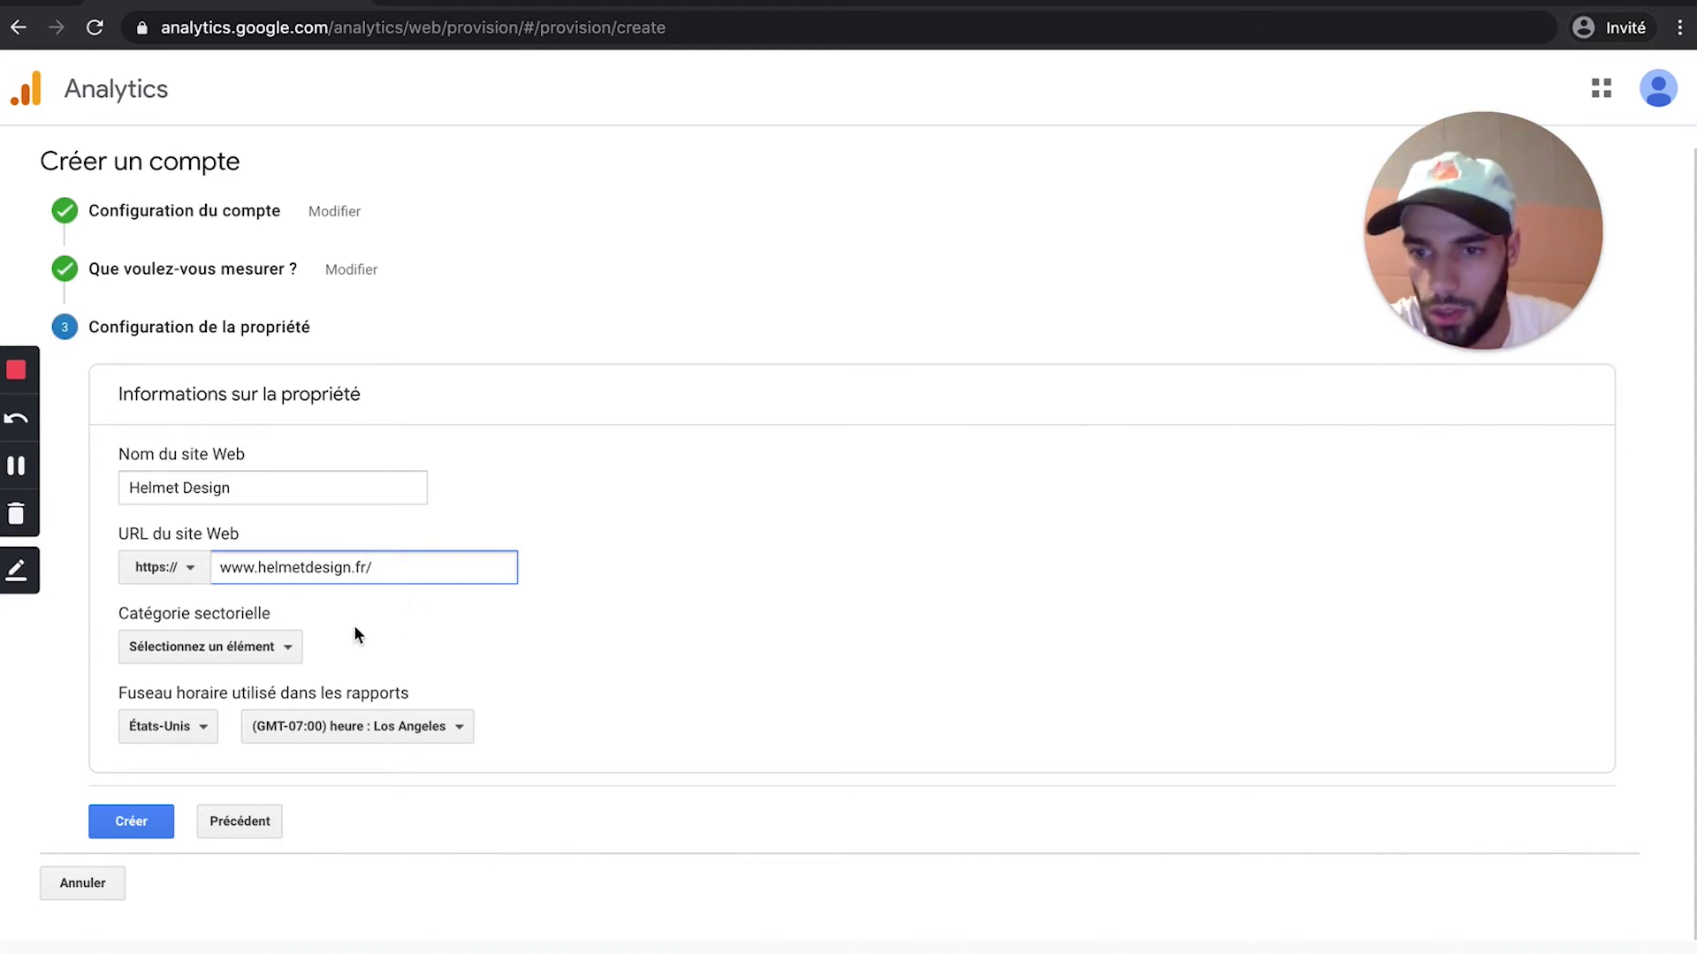
click(265, 647)
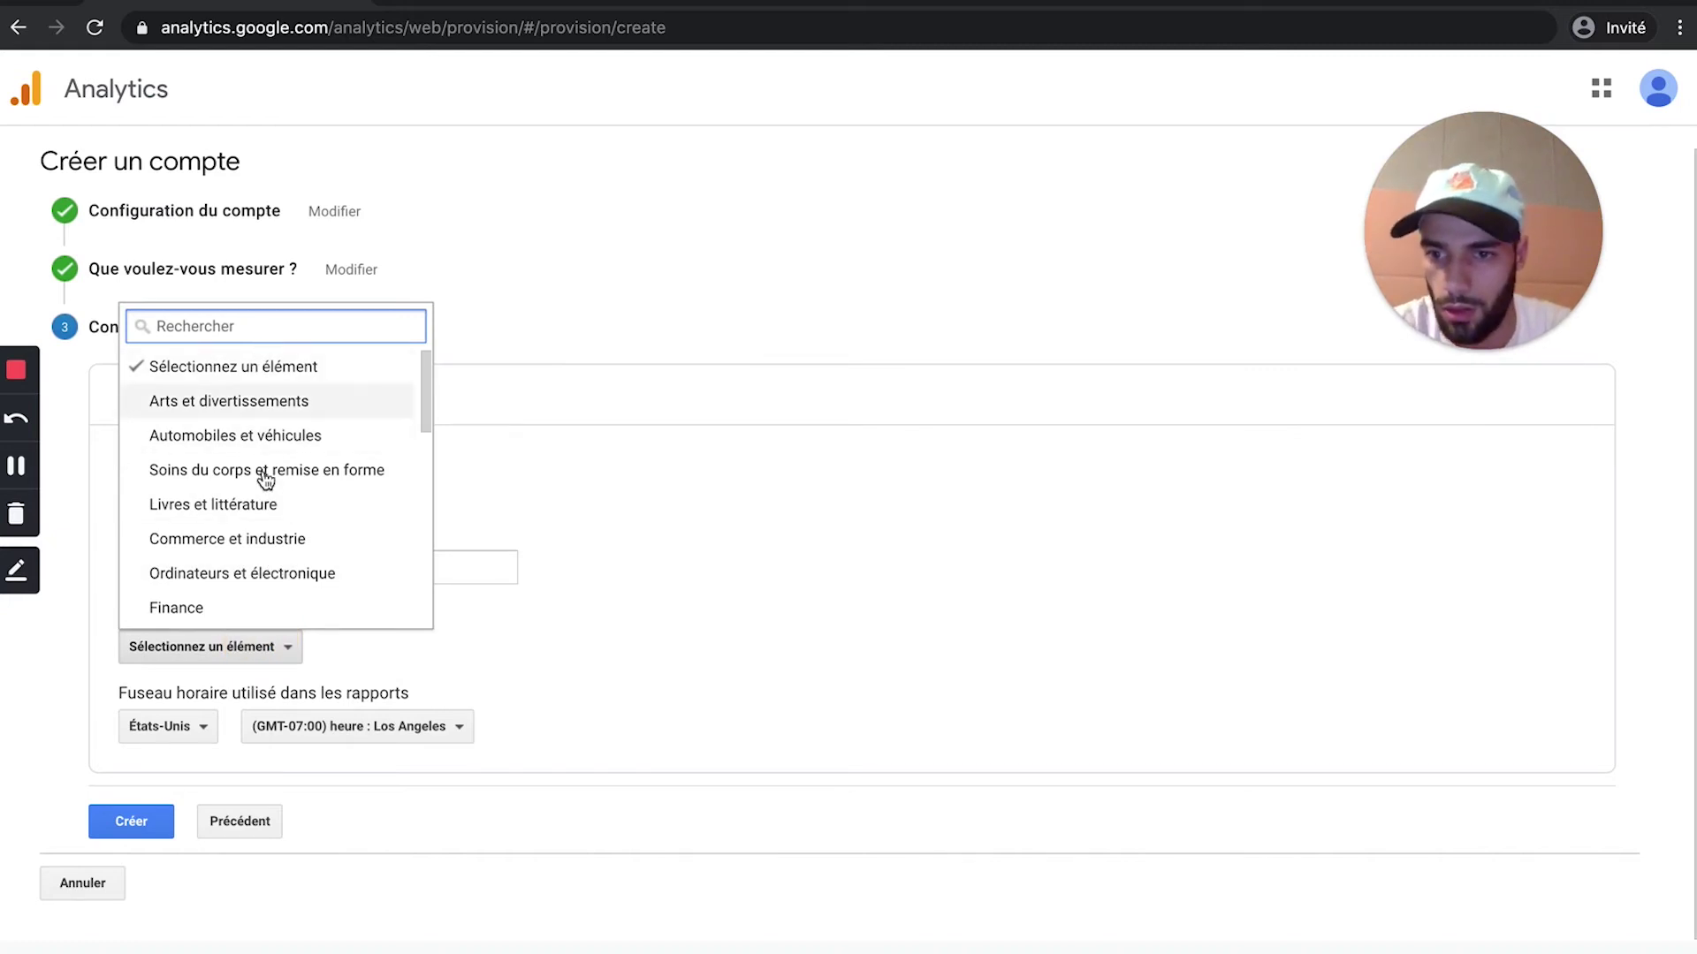
Step: Set the industry category to Automobiles et véhicules
scroll(262, 513, down, 1)
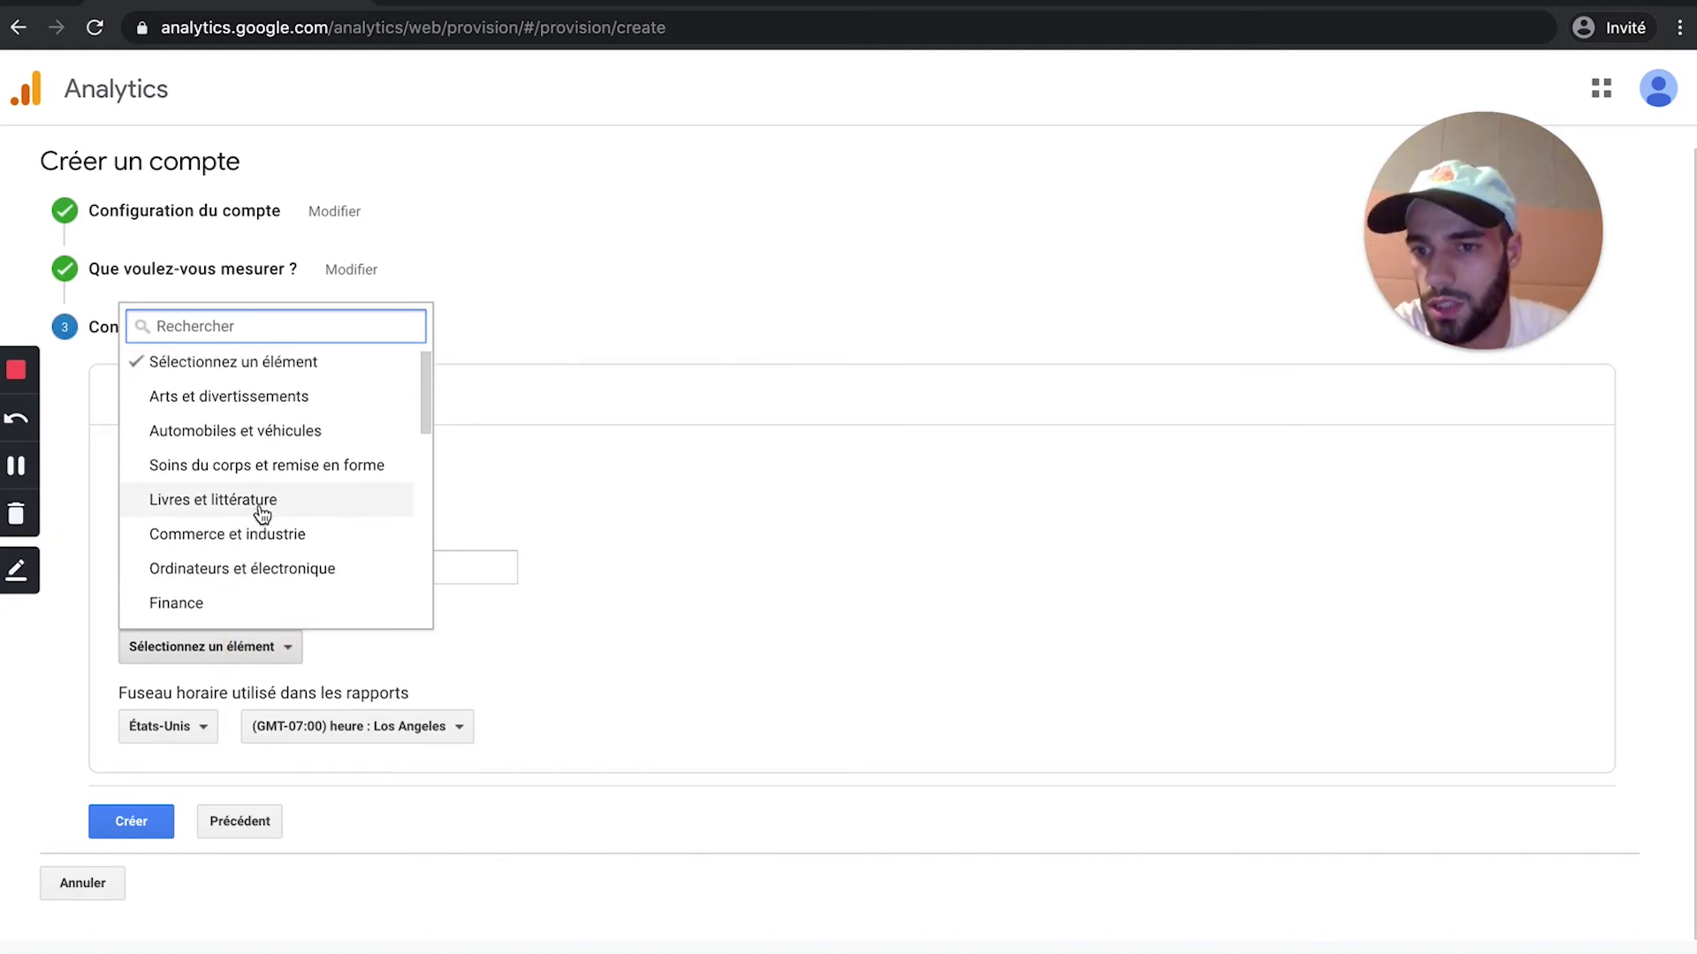
scroll(265, 503, up, 1)
scroll(261, 441, up, 1)
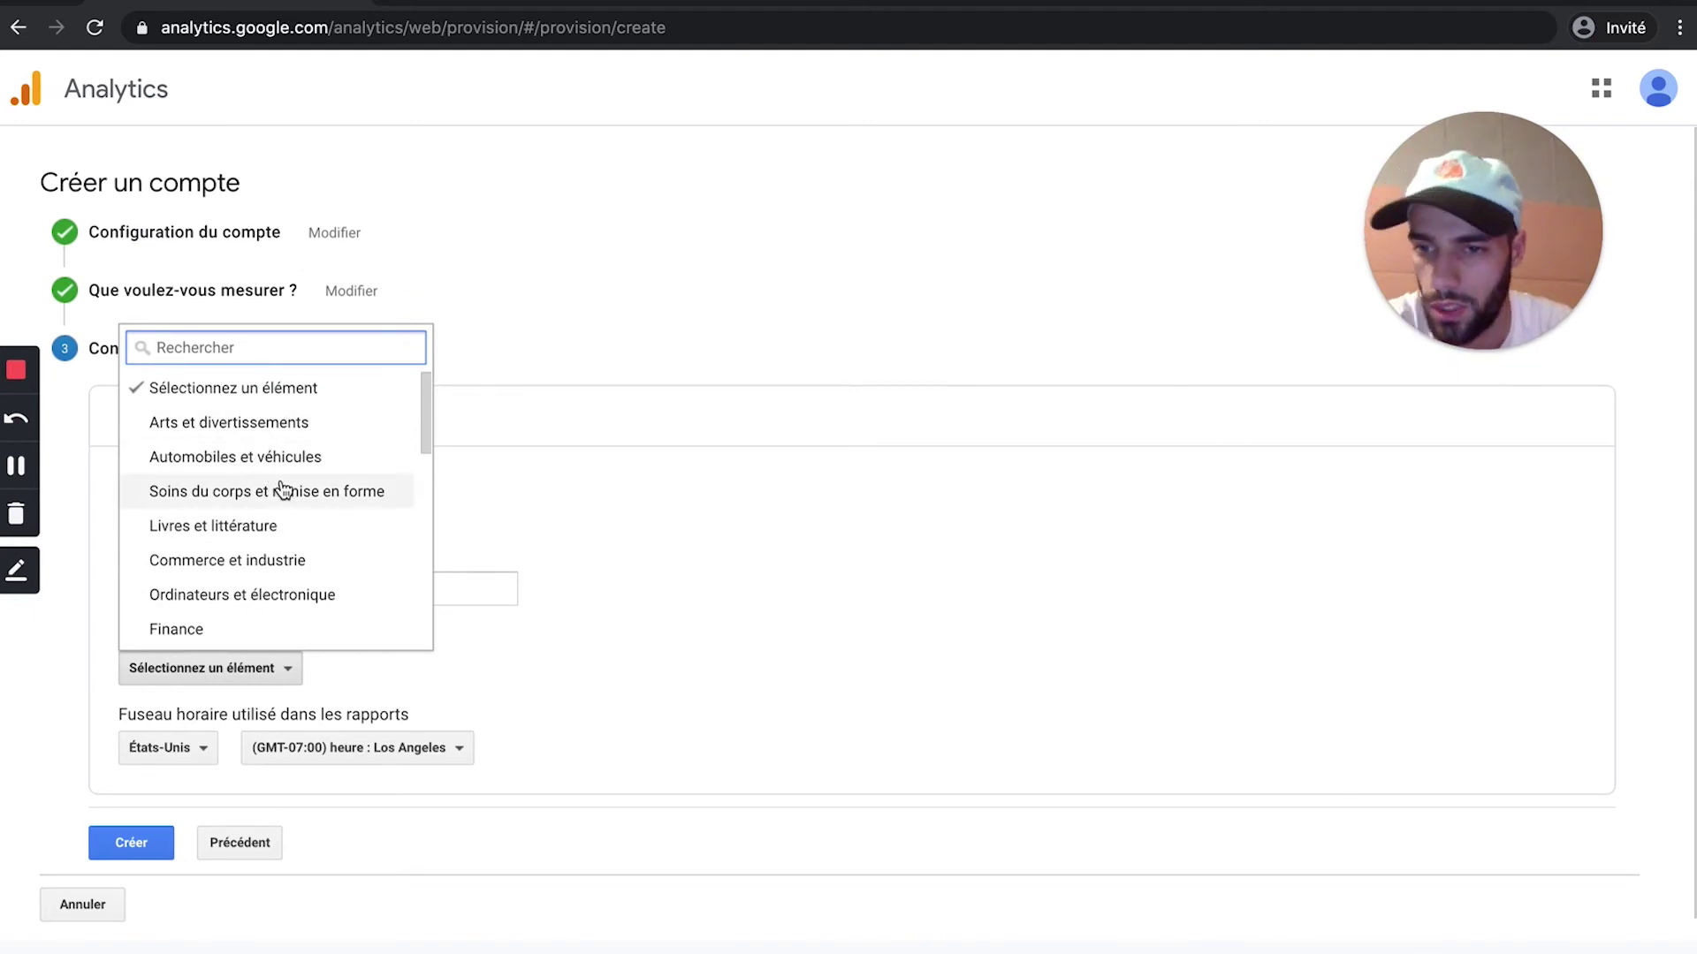
click(306, 456)
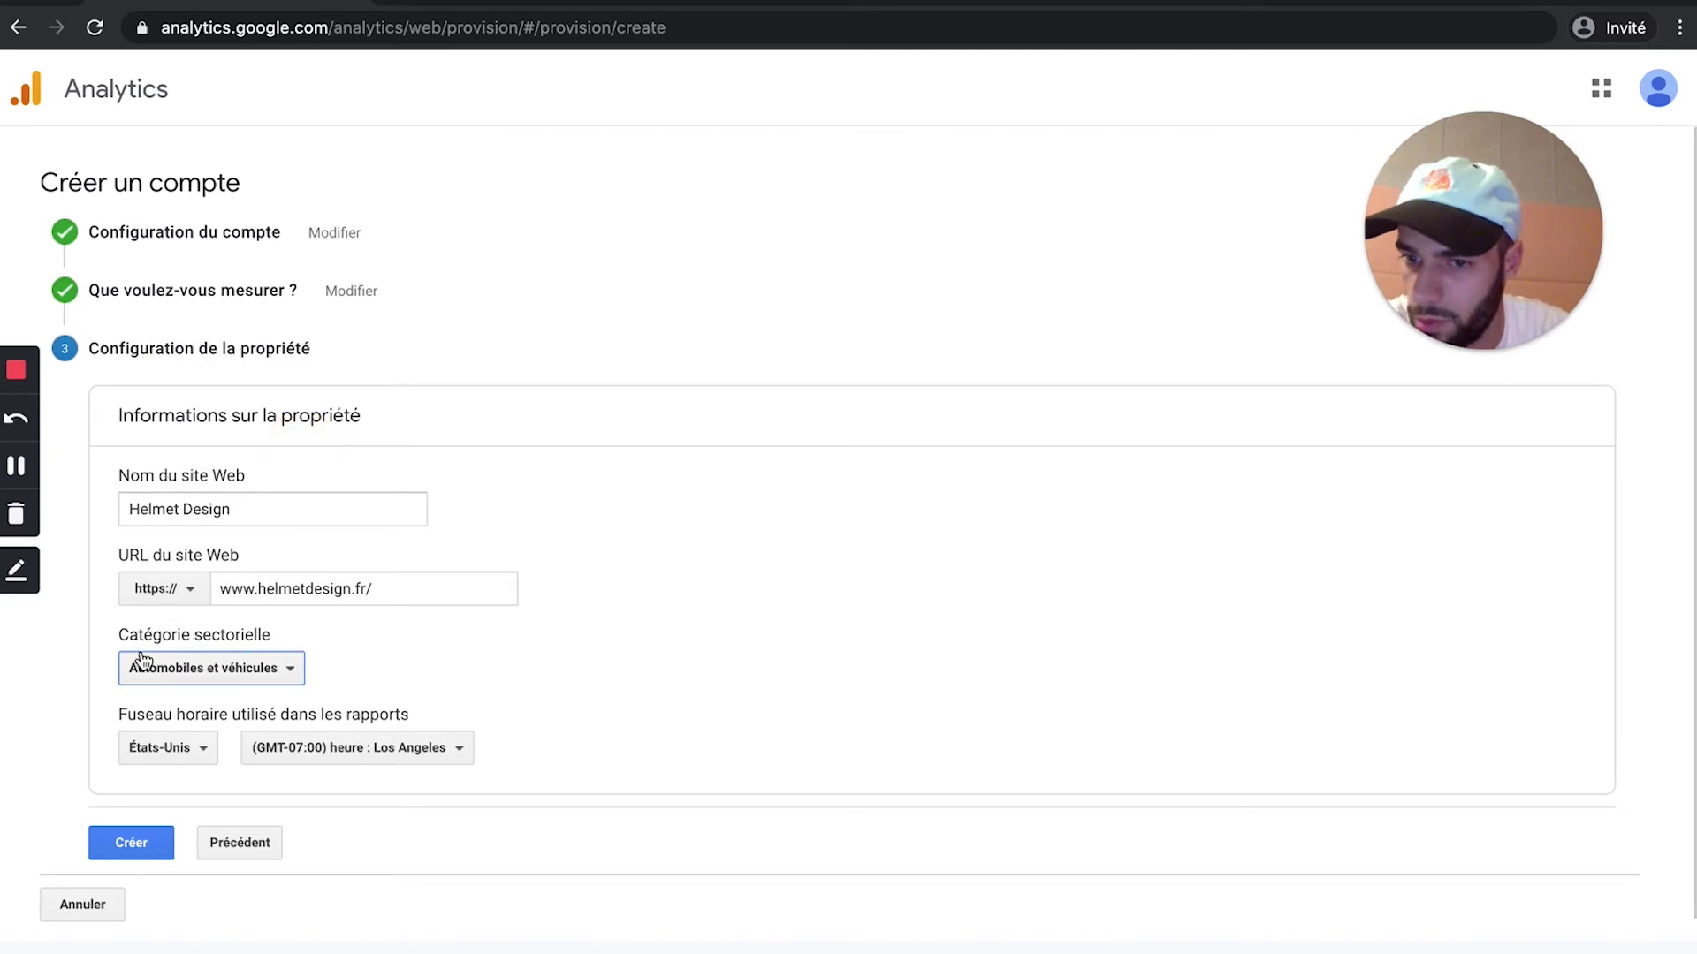
Step: Set the reporting time zone to France and create the property
scroll(325, 682, down, 1)
click(170, 726)
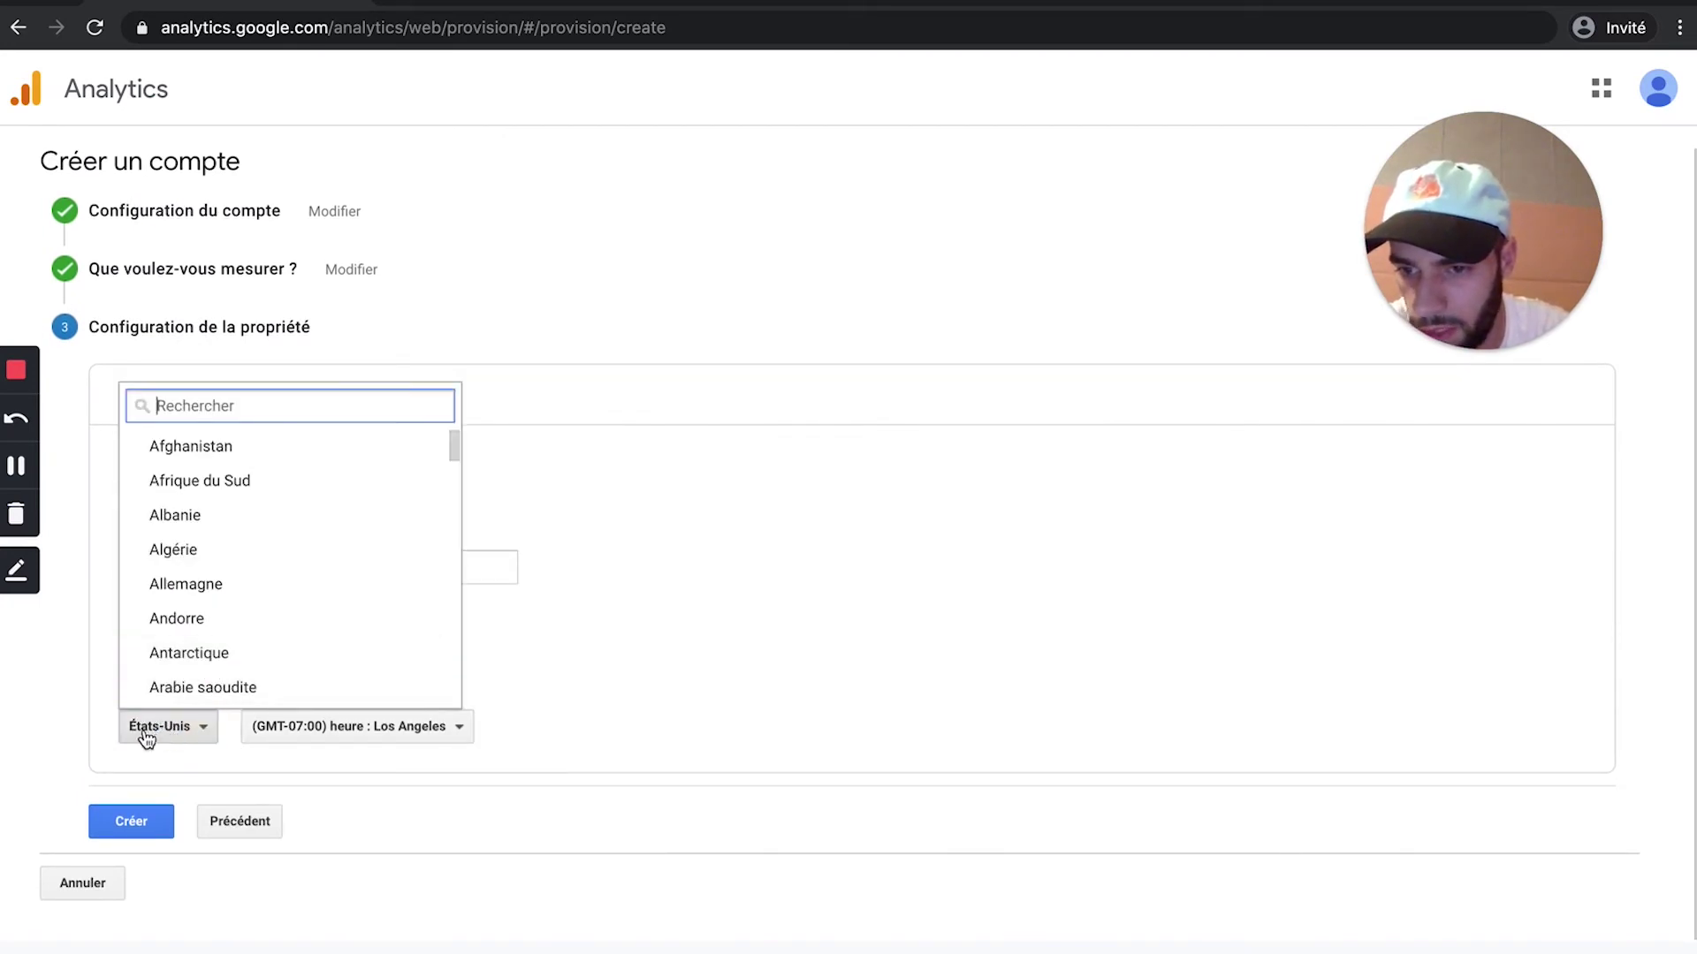
text(france)
click(228, 455)
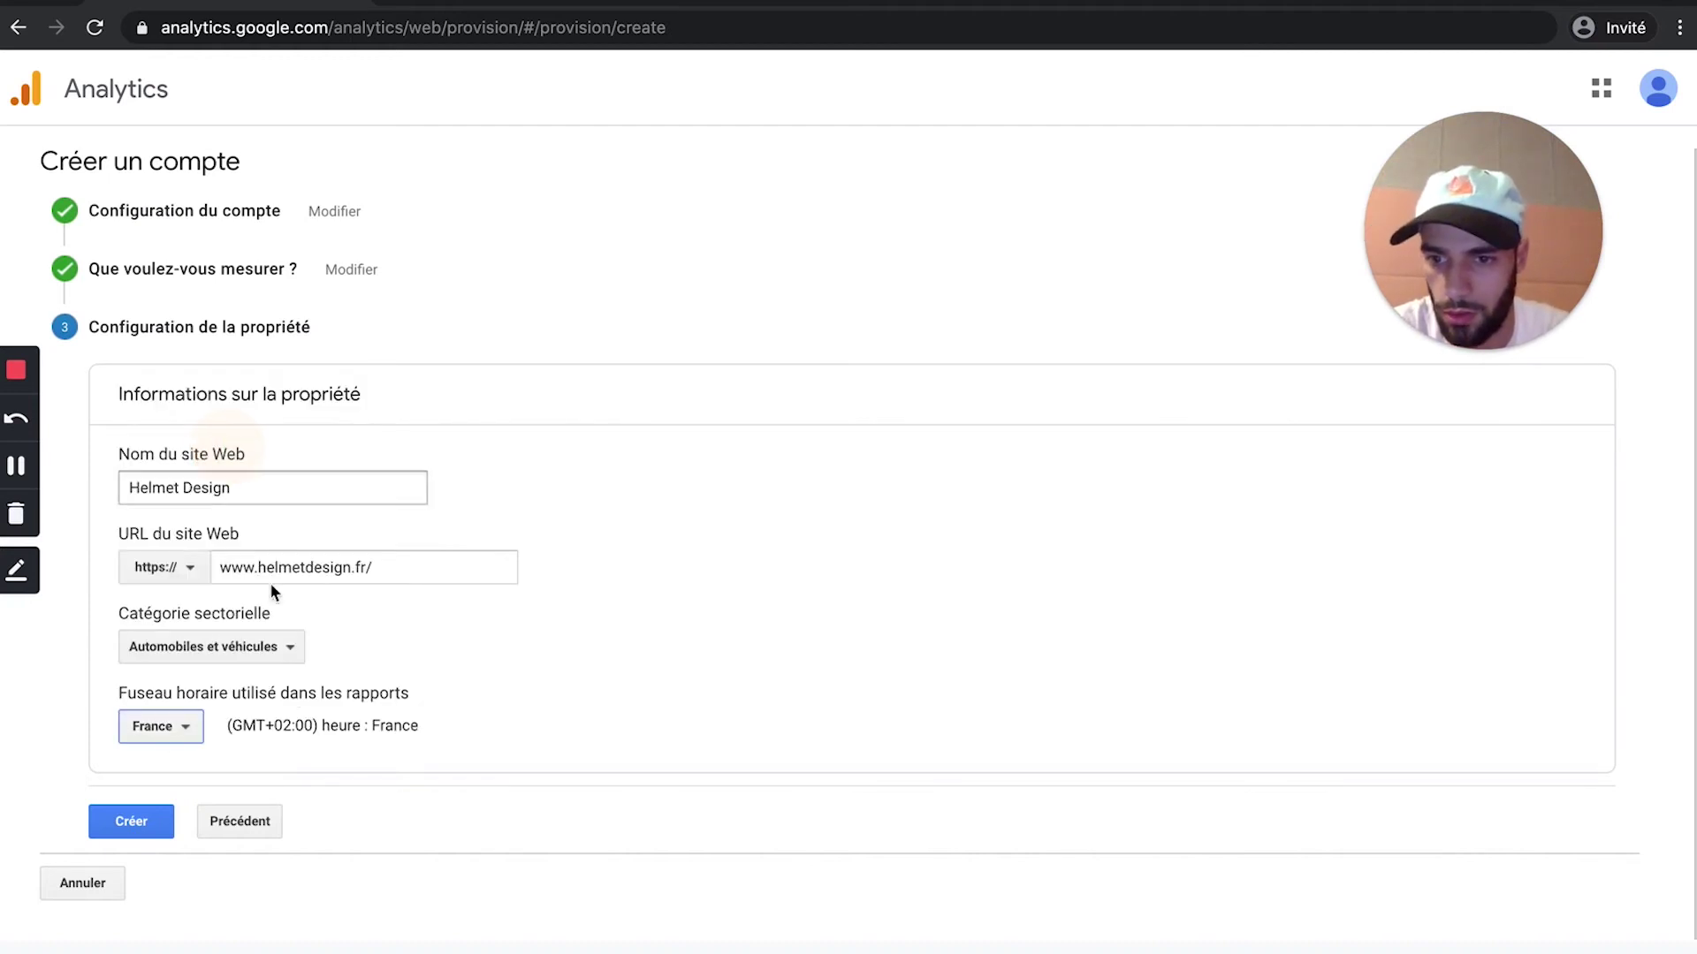
drag(417, 725, 265, 727)
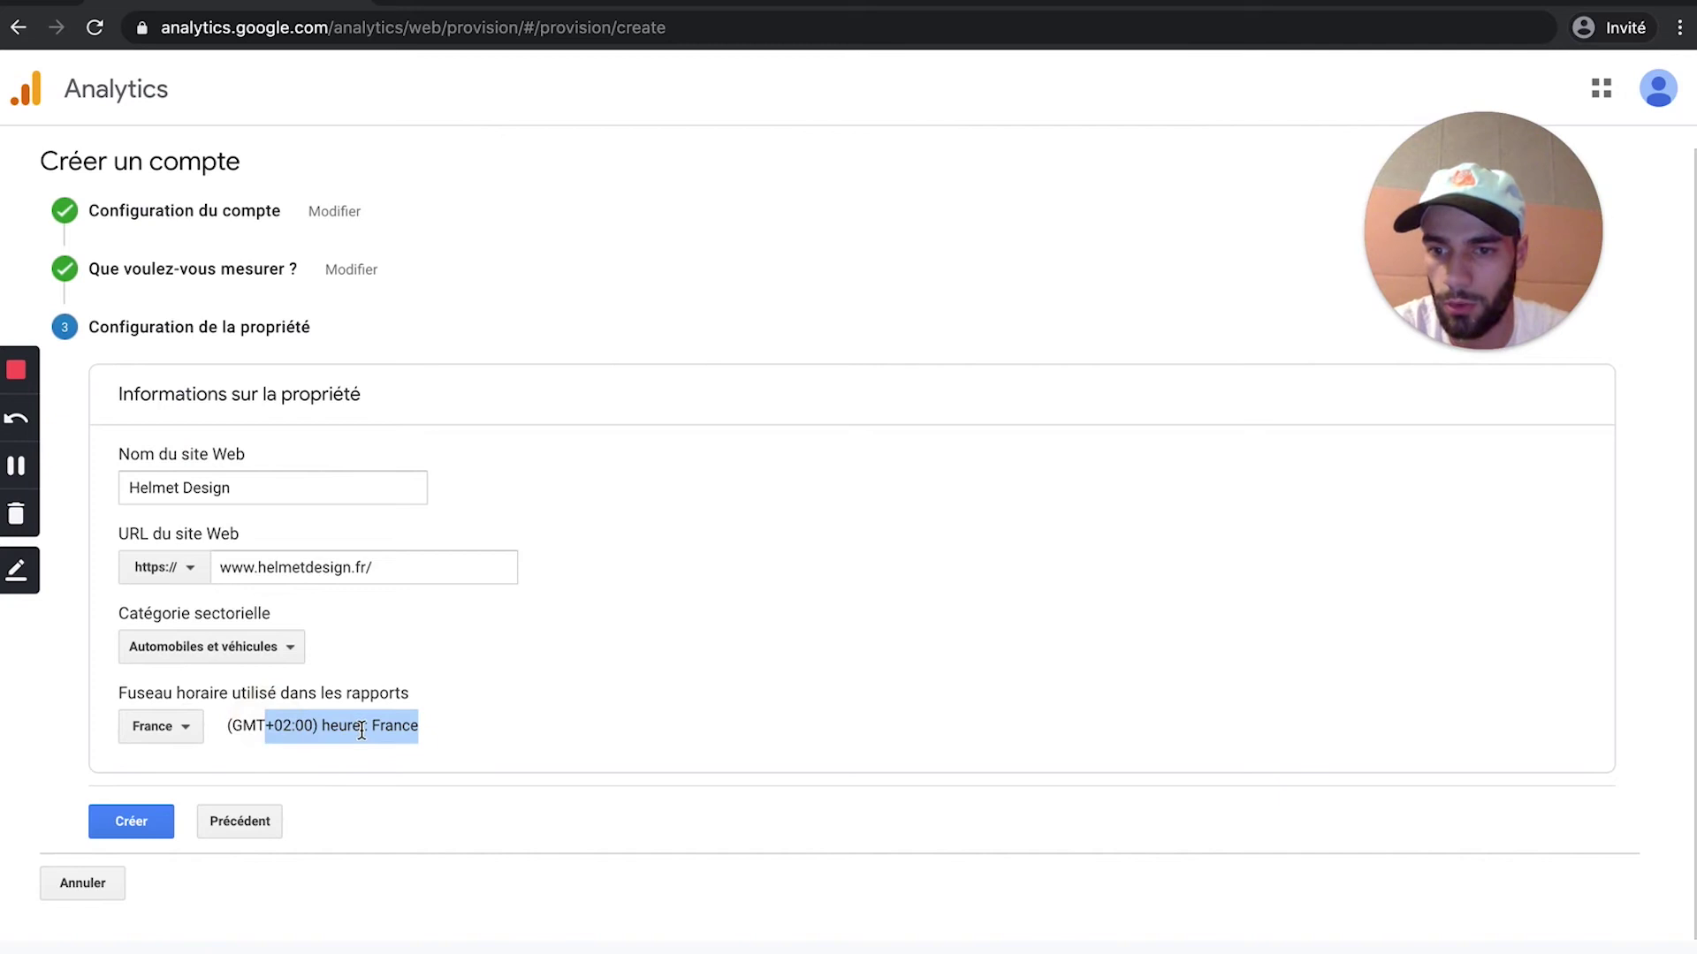
click(343, 774)
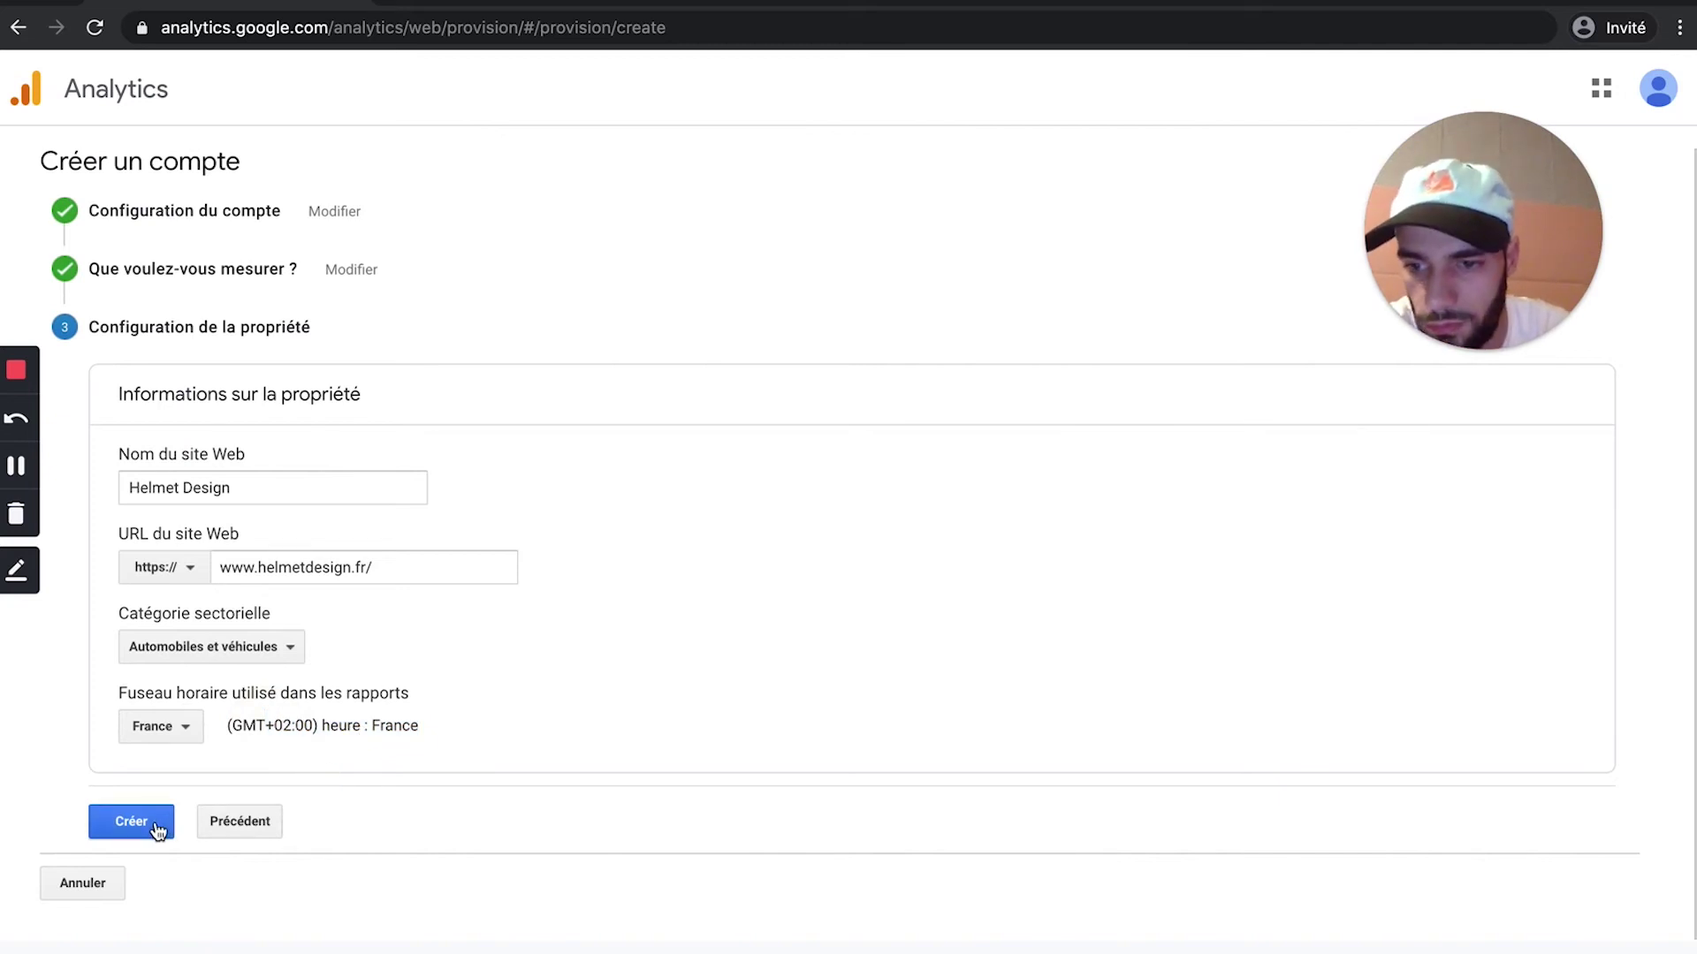
click(124, 828)
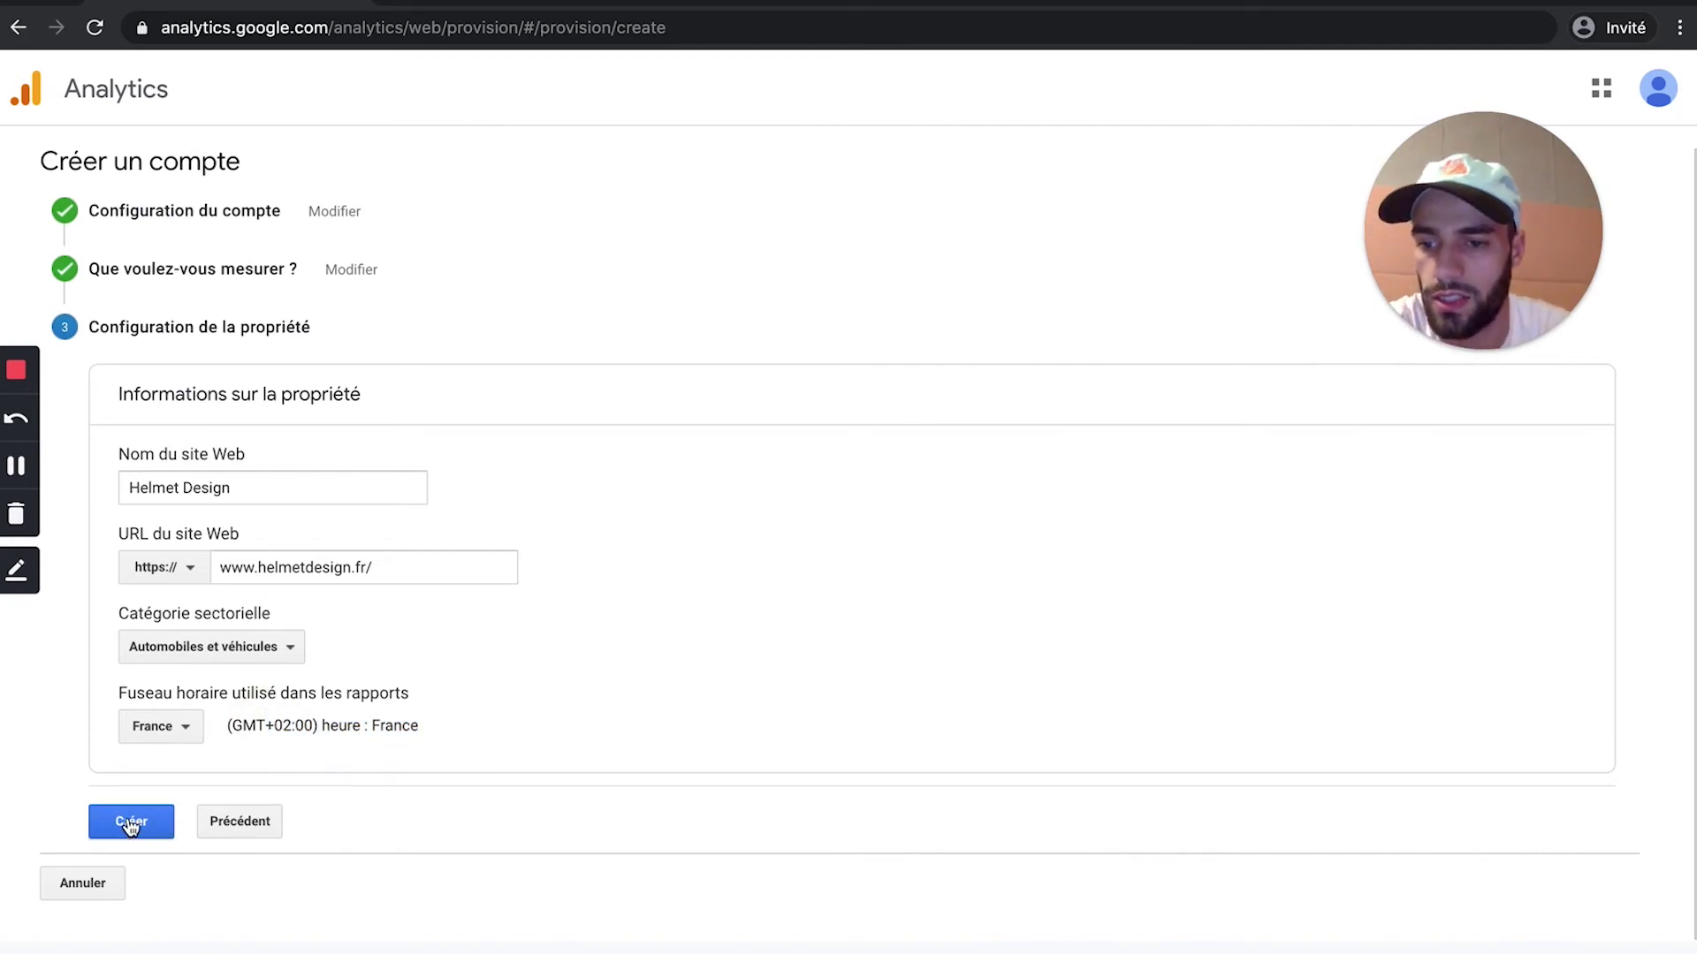
click(130, 826)
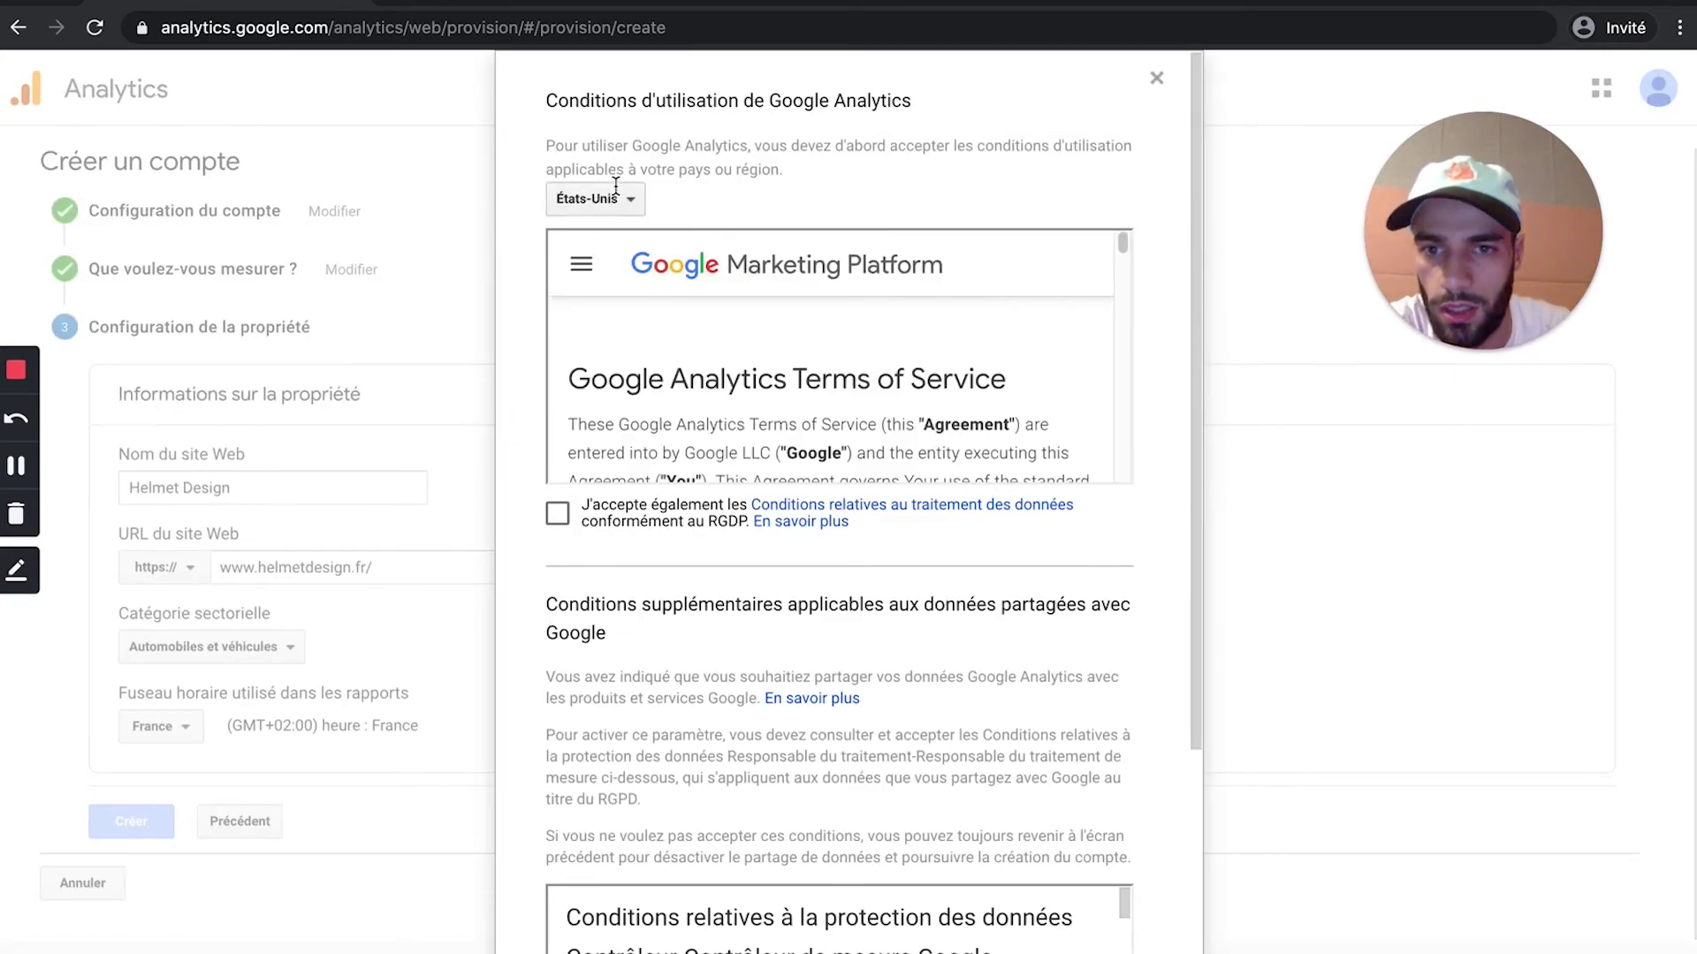
Step: Switch the terms to France, tick both GDPR agreements, and accept with J'accepte
click(616, 189)
text(fran)
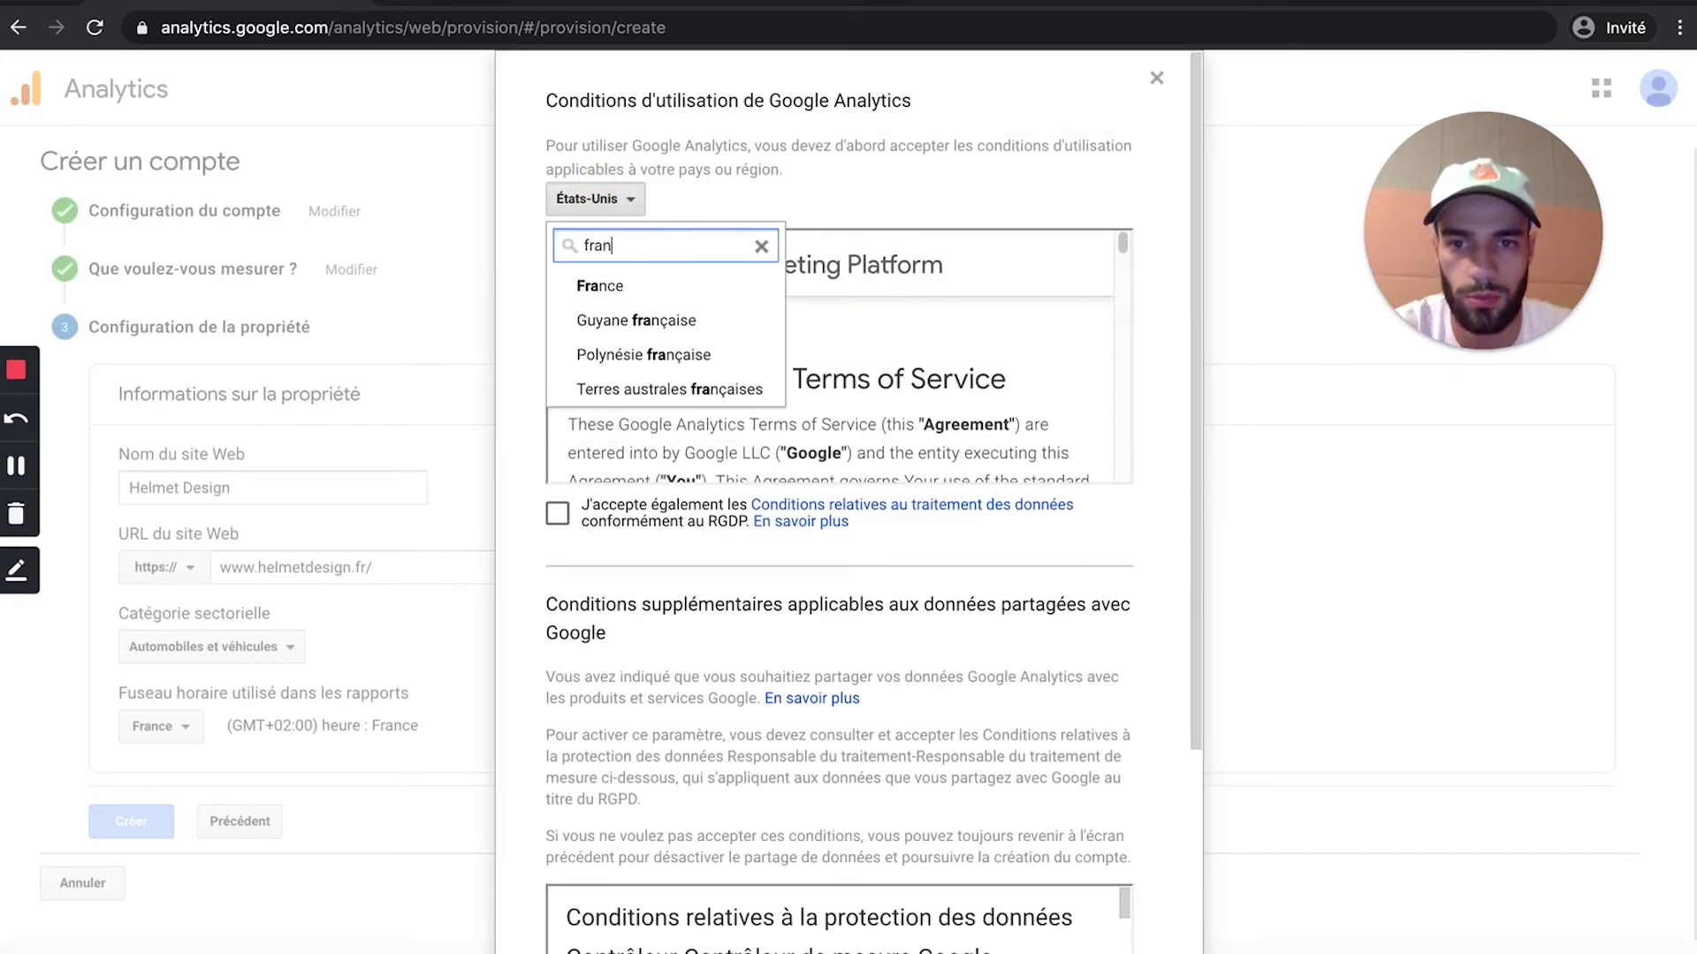
click(651, 283)
click(574, 519)
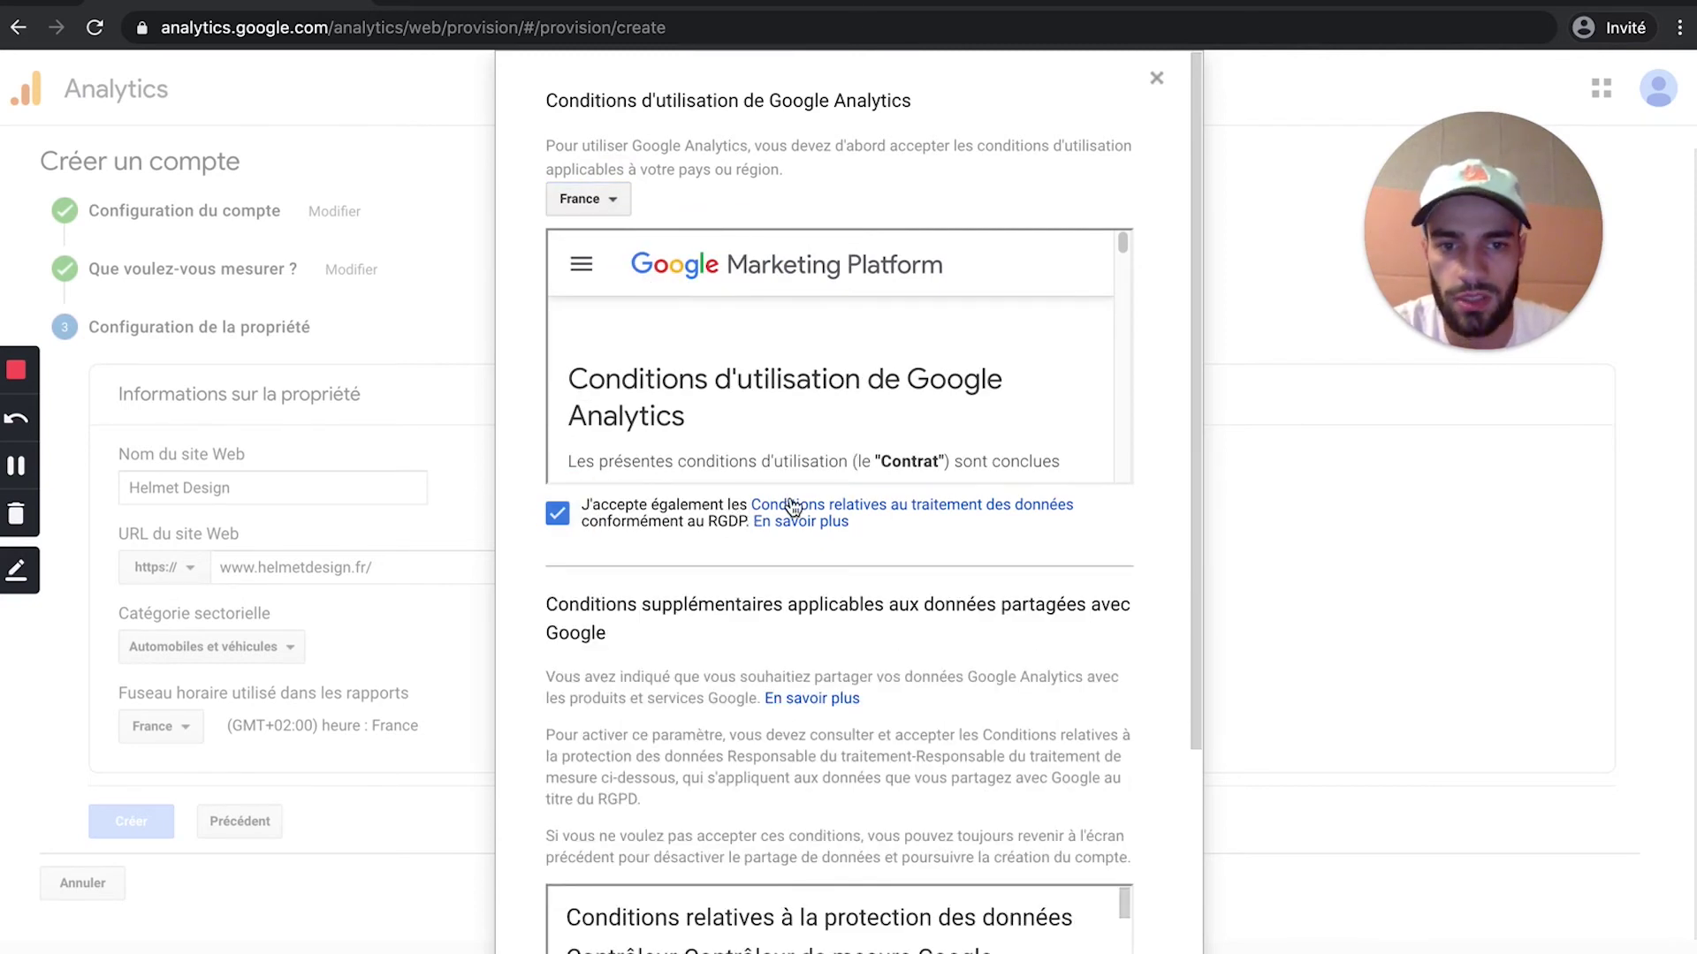
scroll(867, 547, down, 4)
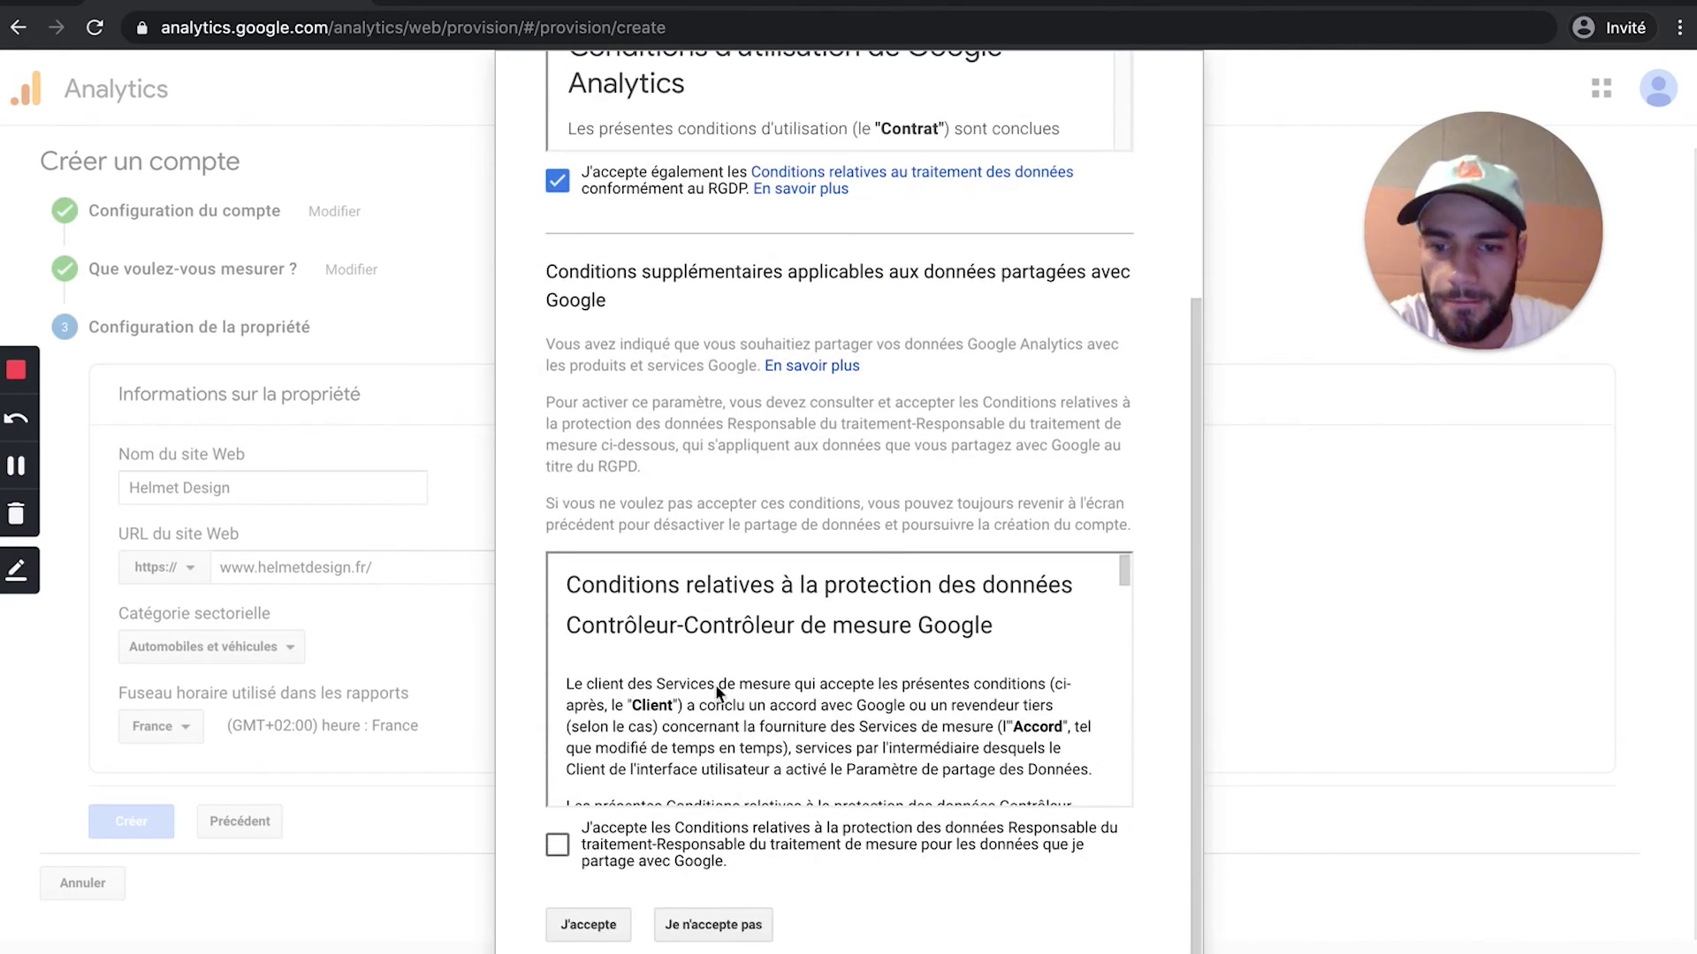
click(555, 848)
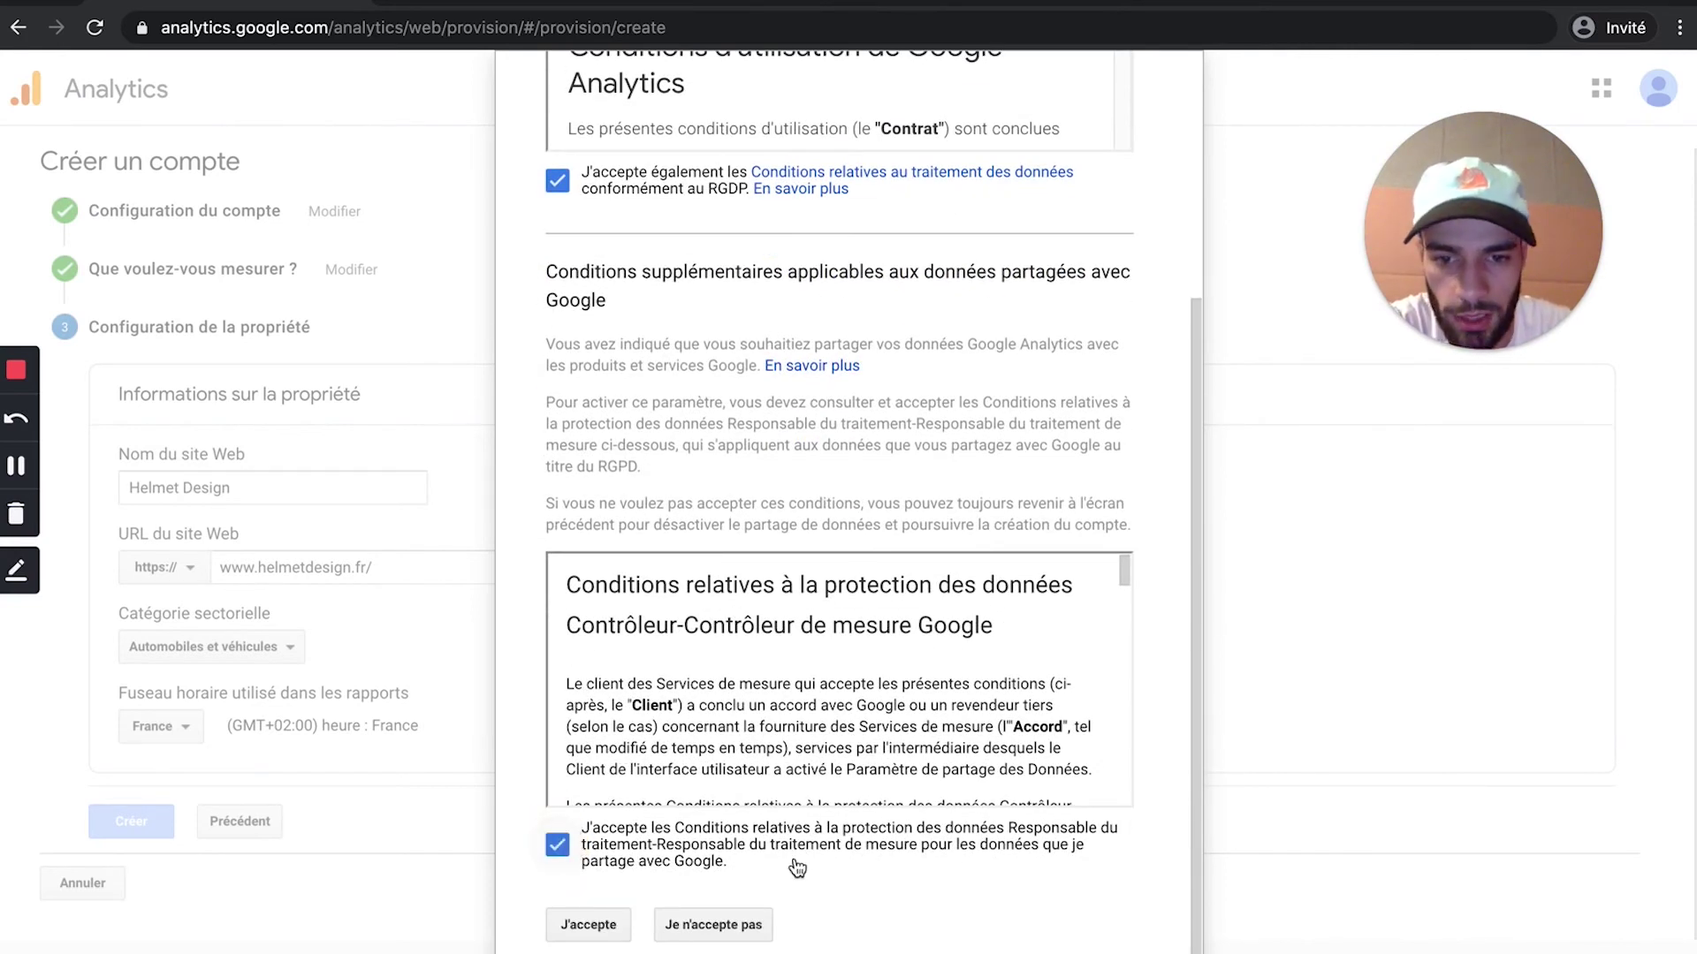
click(588, 923)
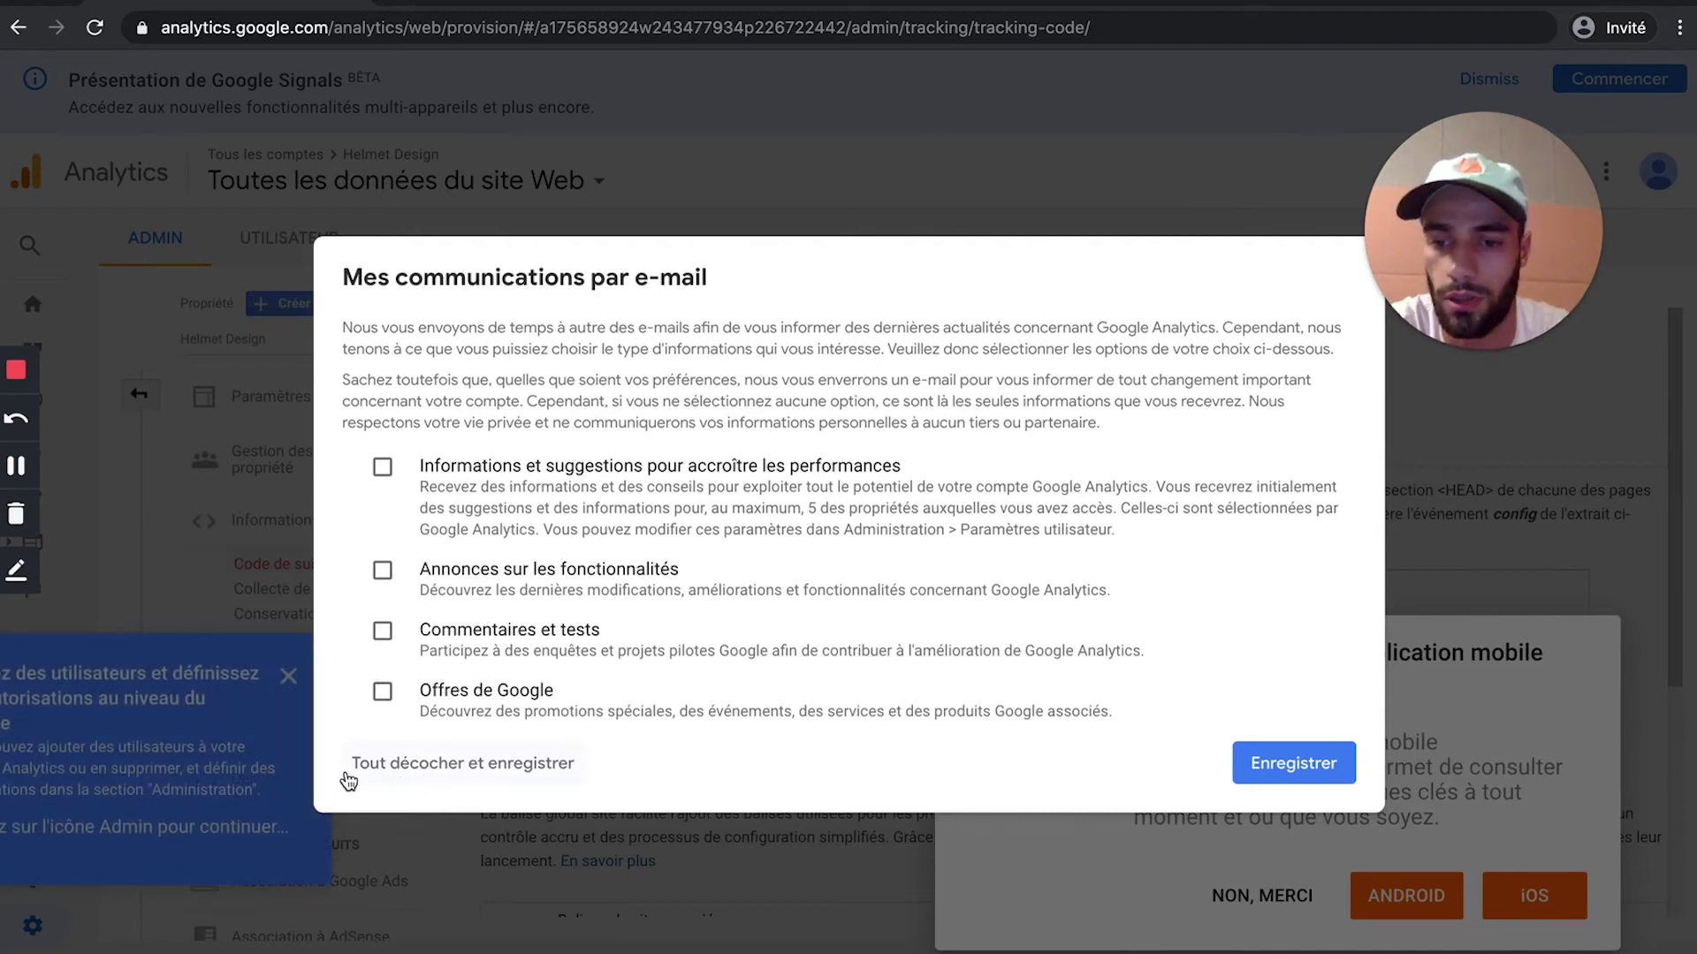
Step: Opt out of all e-mails, decline the mobile app card, and close the tips panel
click(442, 771)
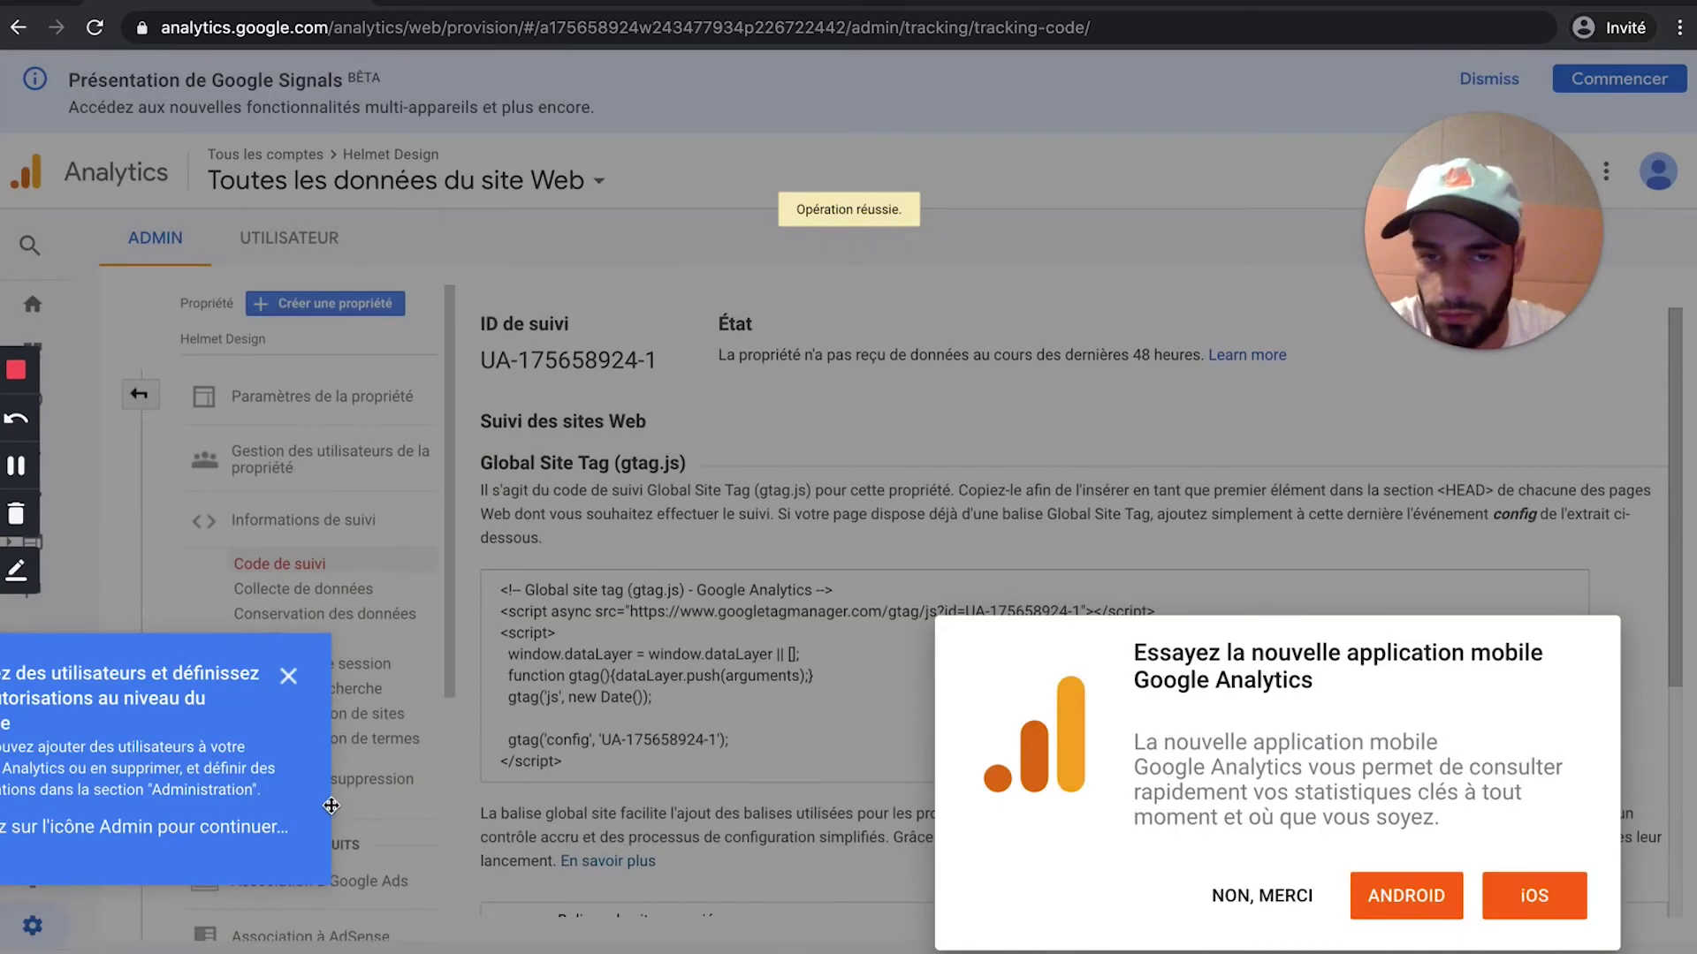
click(1256, 895)
click(287, 676)
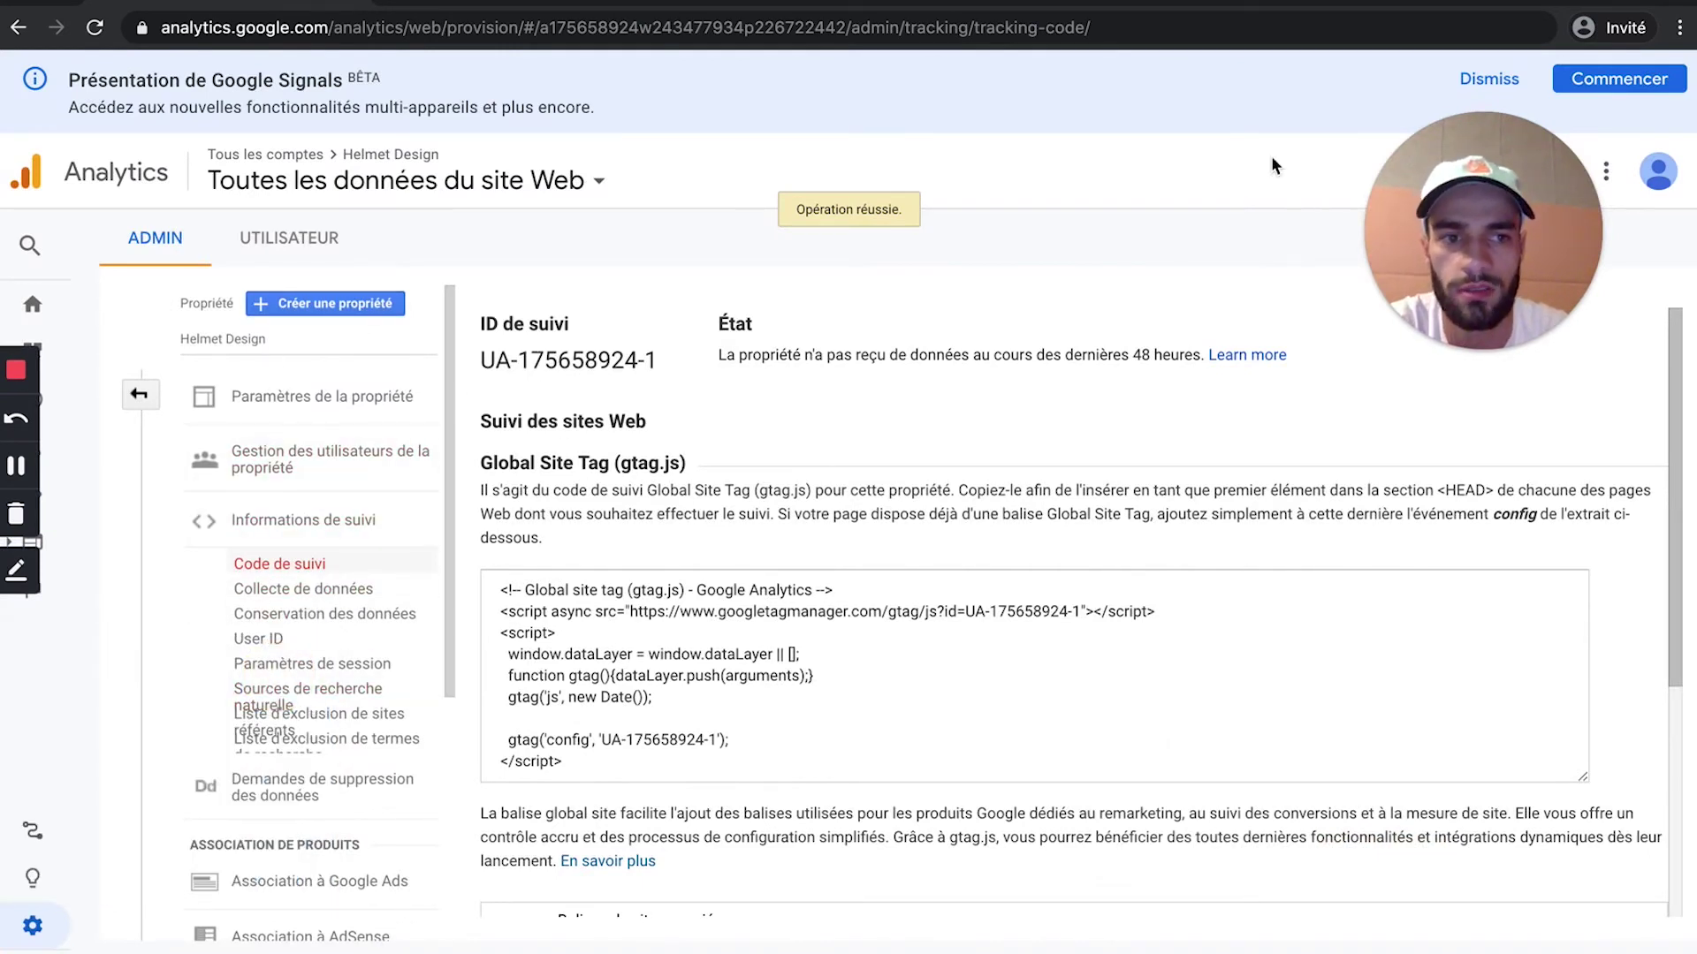
mouse_move(1490, 200)
mouse_down()
mouse_move(1546, 110)
mouse_move(1321, 190)
mouse_move(1260, 128)
mouse_move(1278, 131)
mouse_move(1268, 117)
mouse_up()
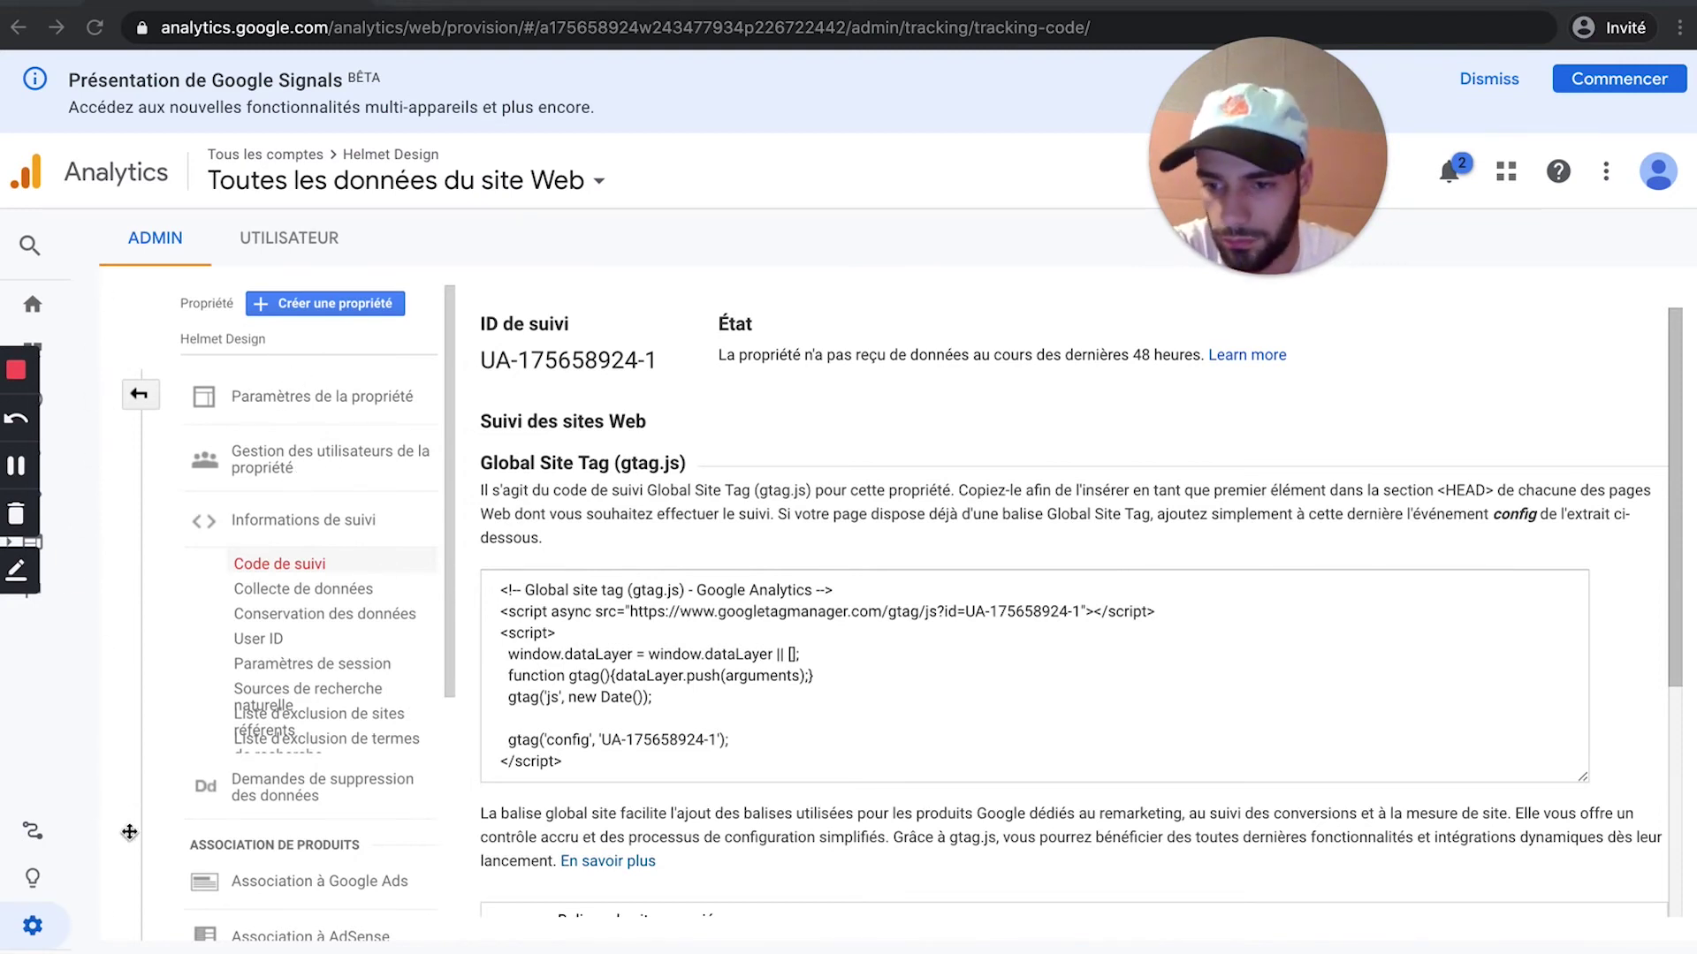
click(44, 306)
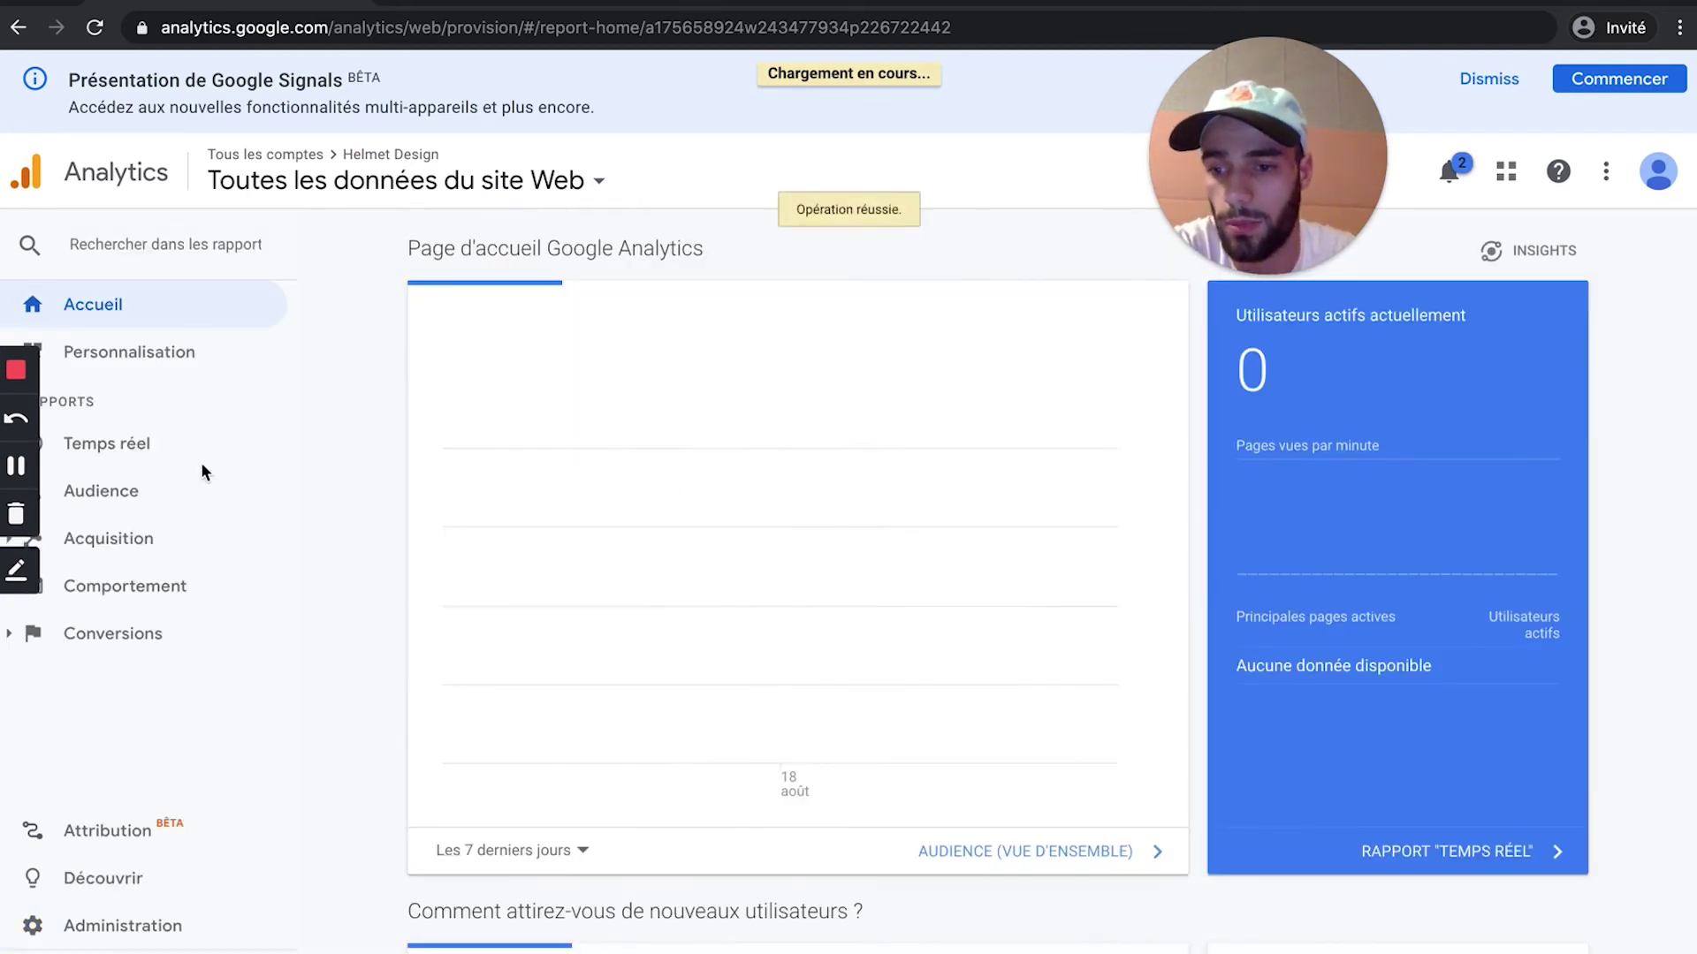
click(97, 928)
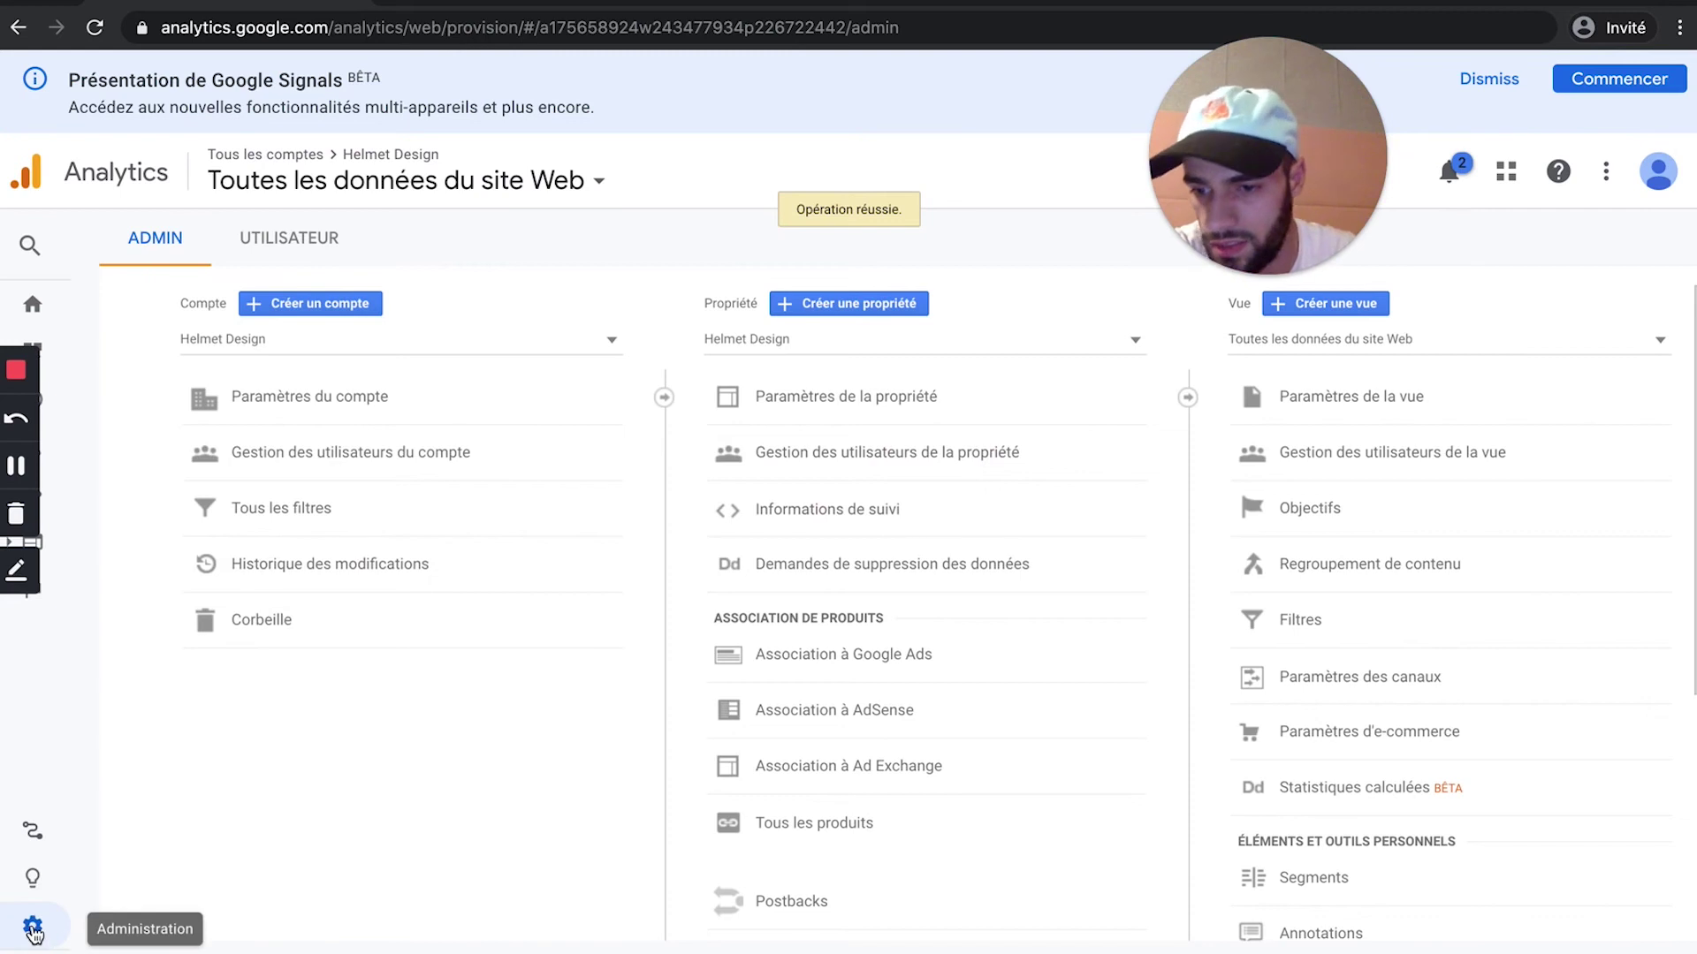
click(813, 414)
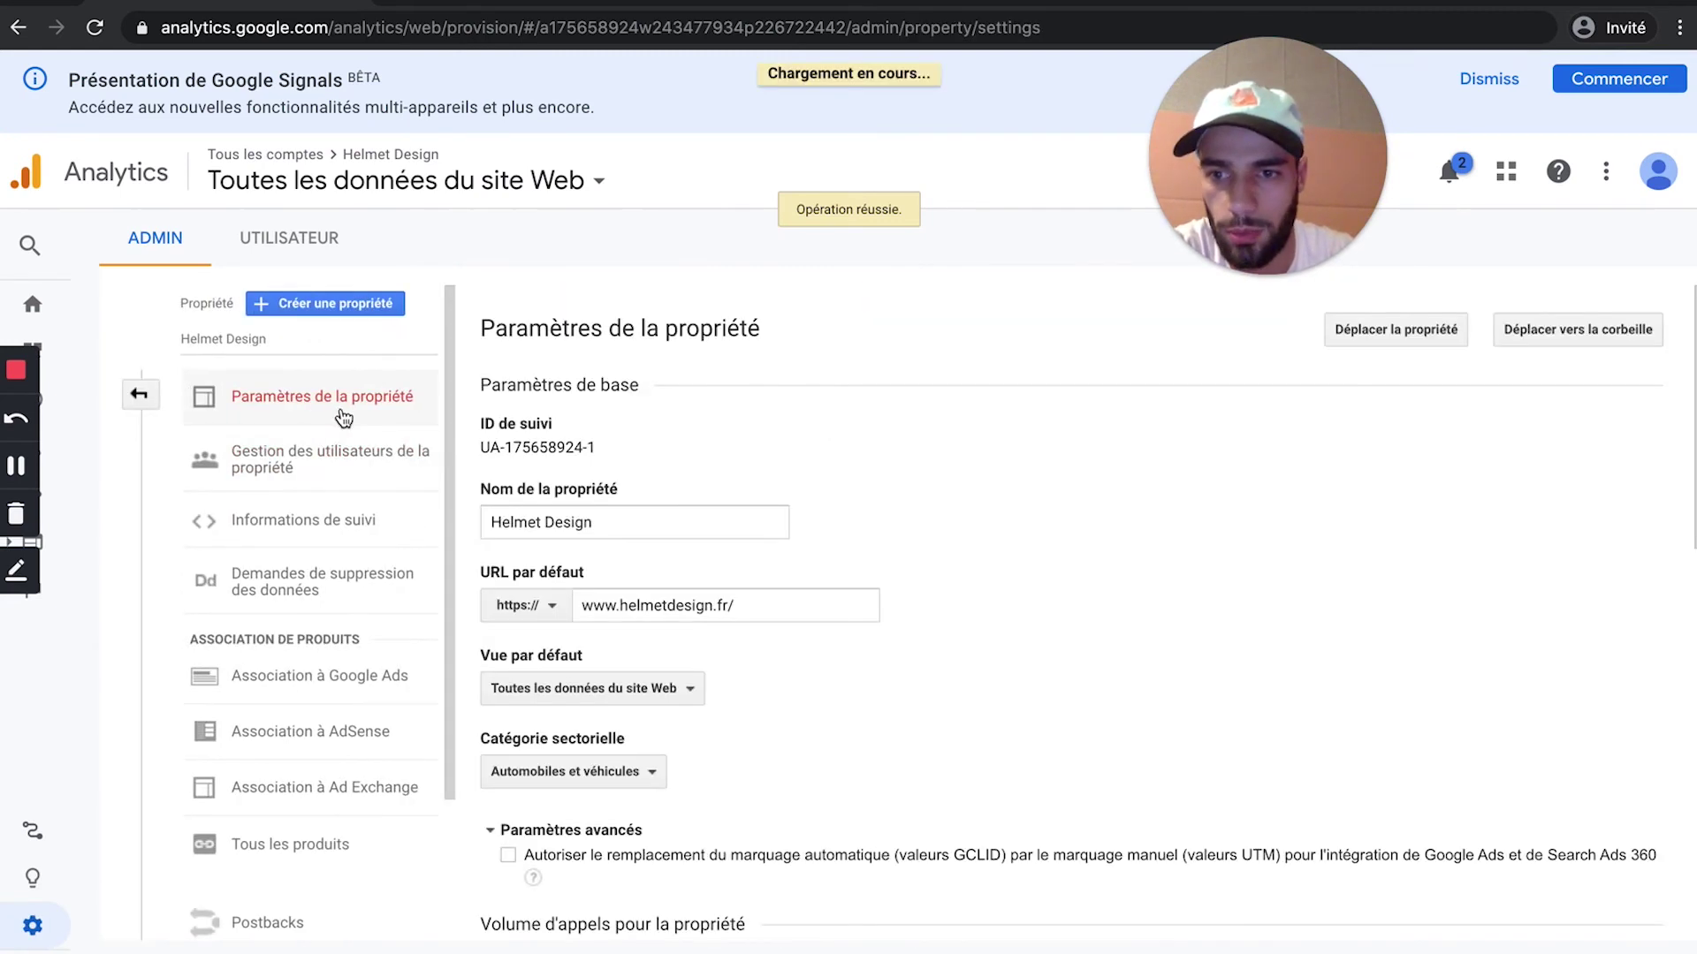
drag(601, 451, 480, 448)
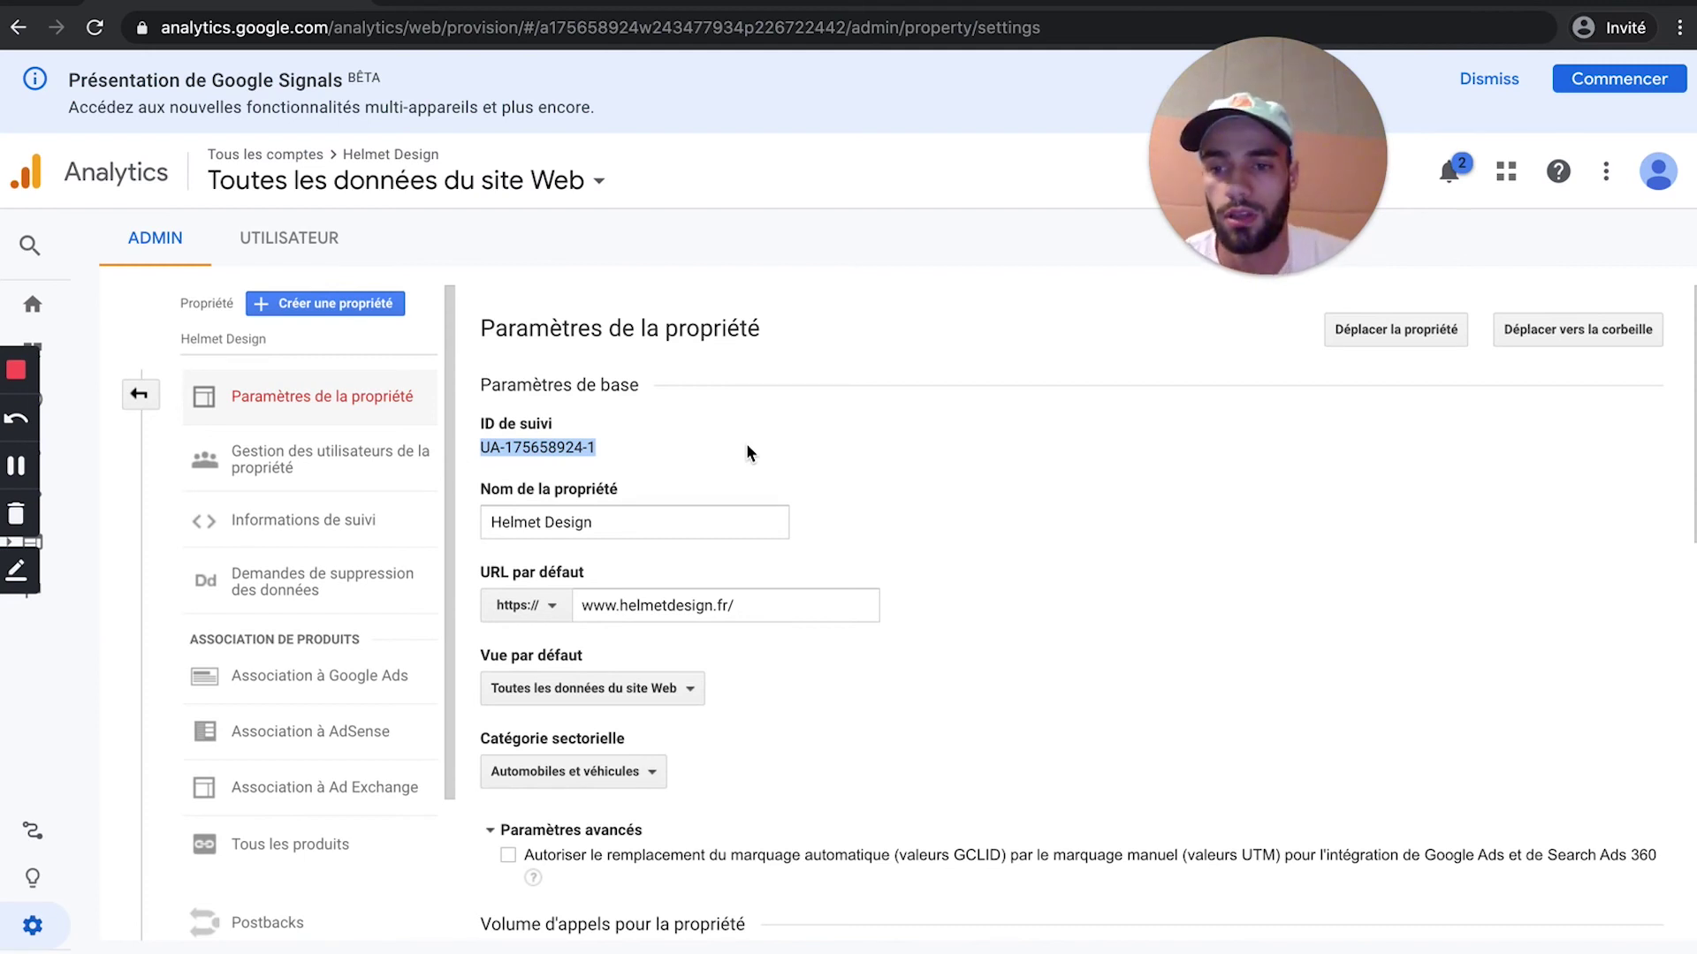
click(256, 520)
click(285, 570)
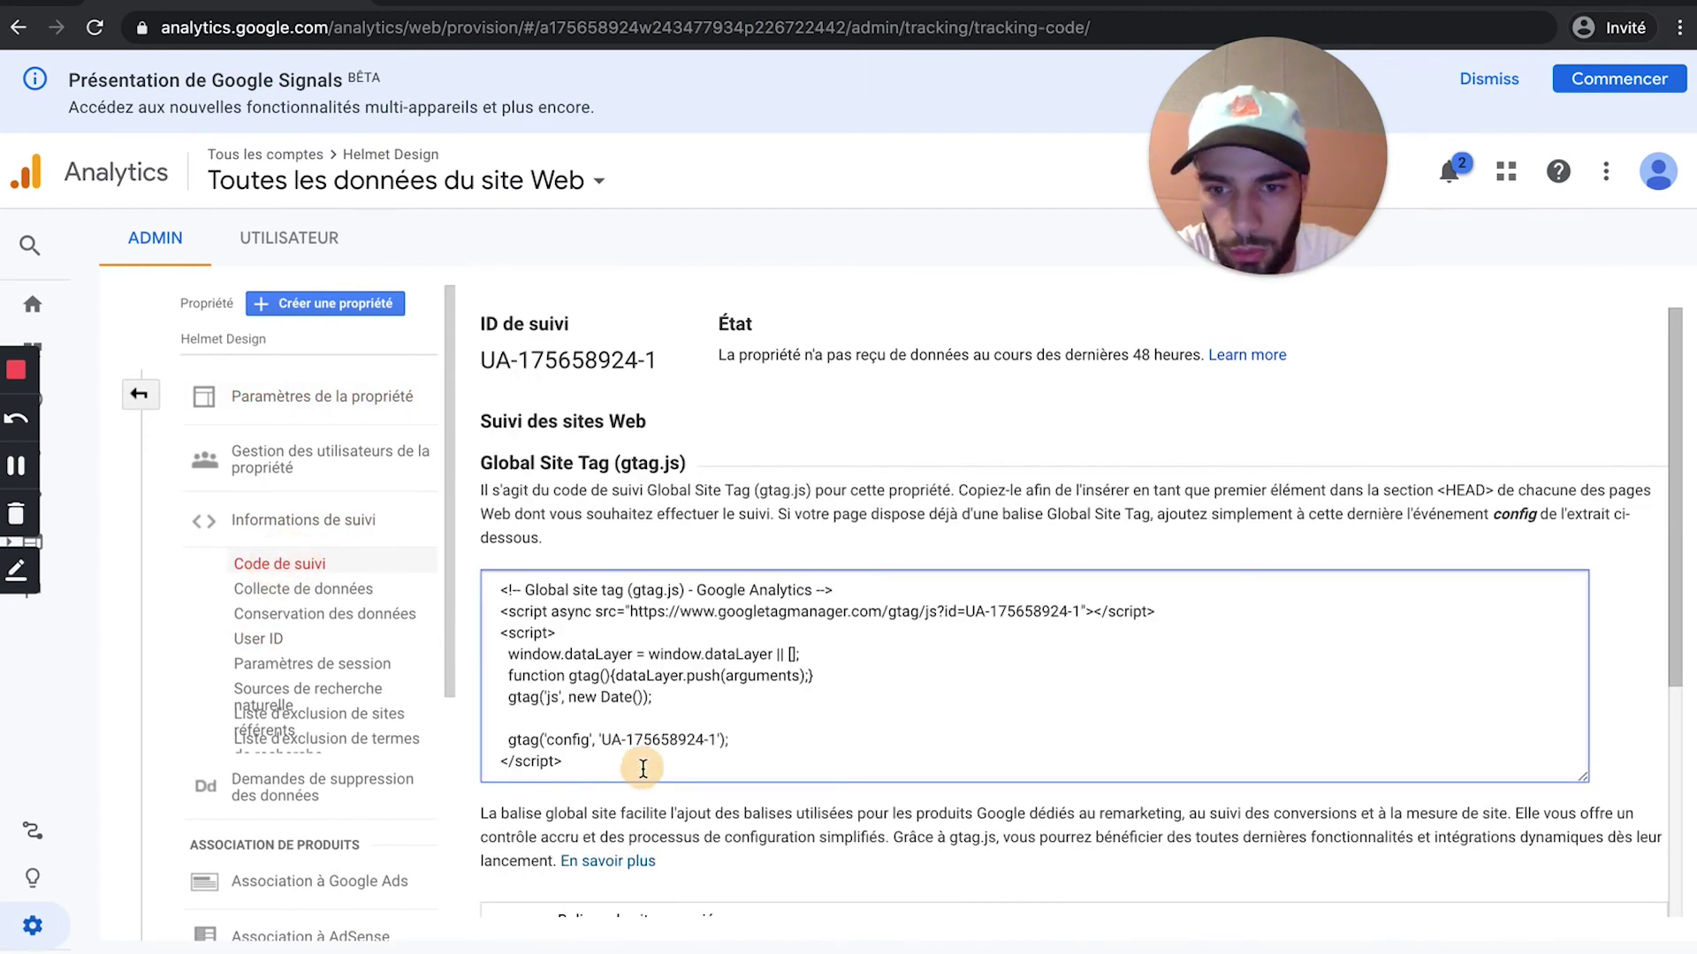
drag(643, 769, 492, 575)
drag(665, 360, 437, 334)
click(557, 365)
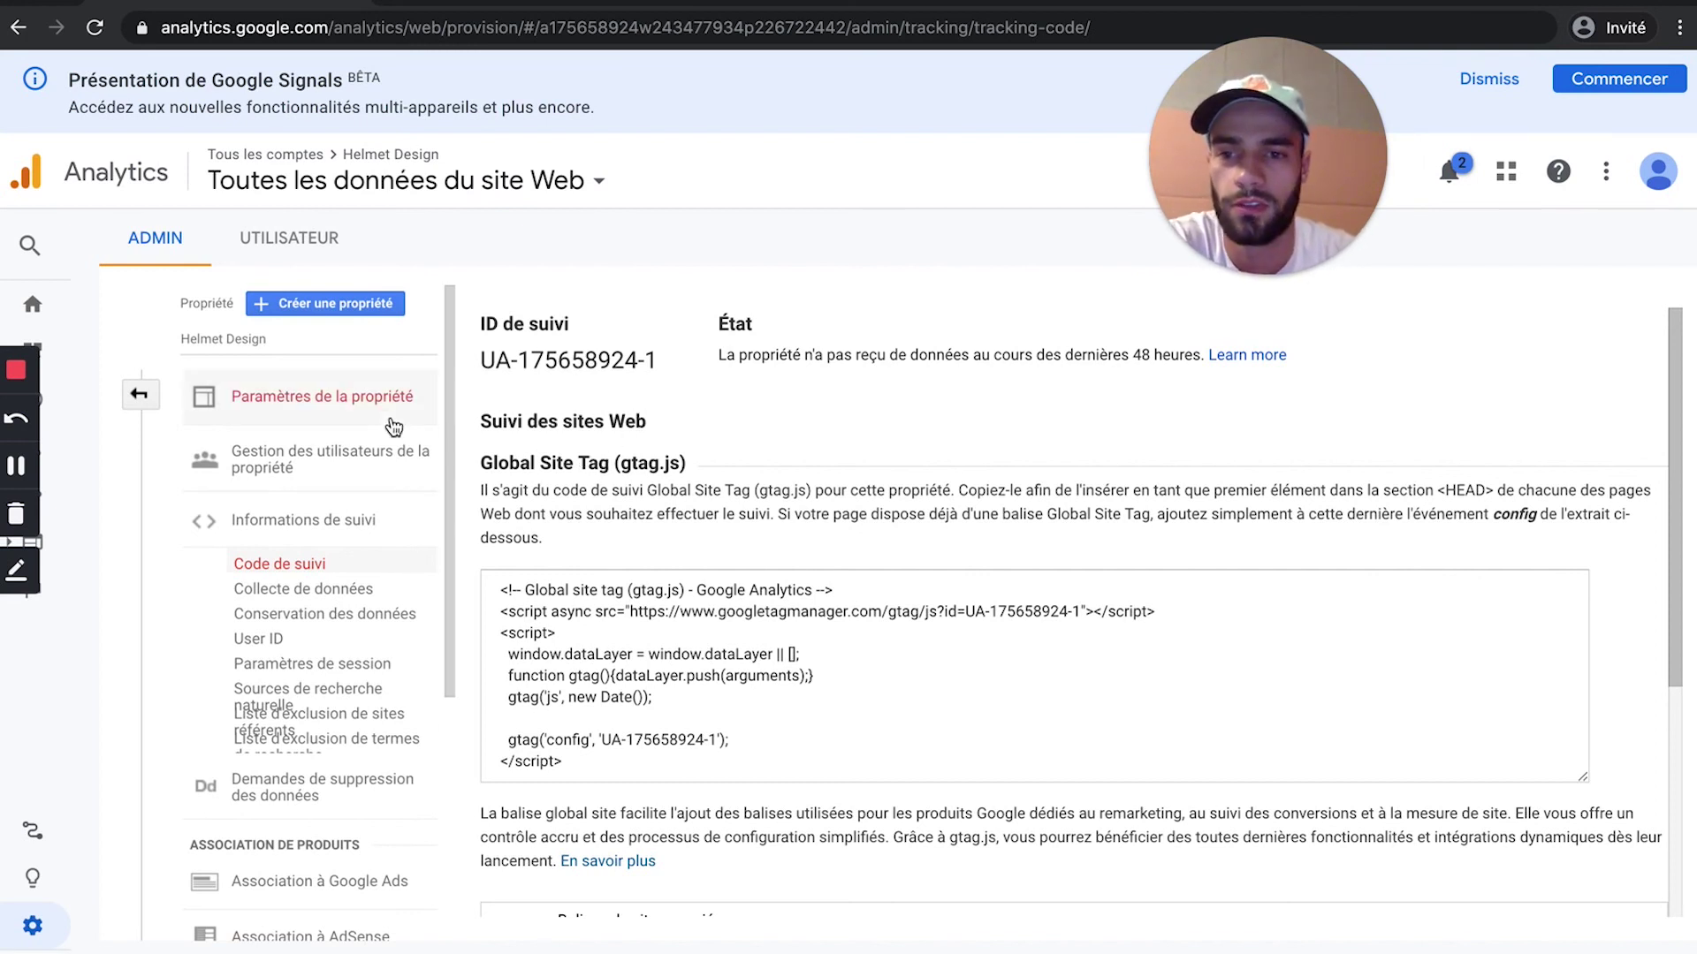
click(16, 380)
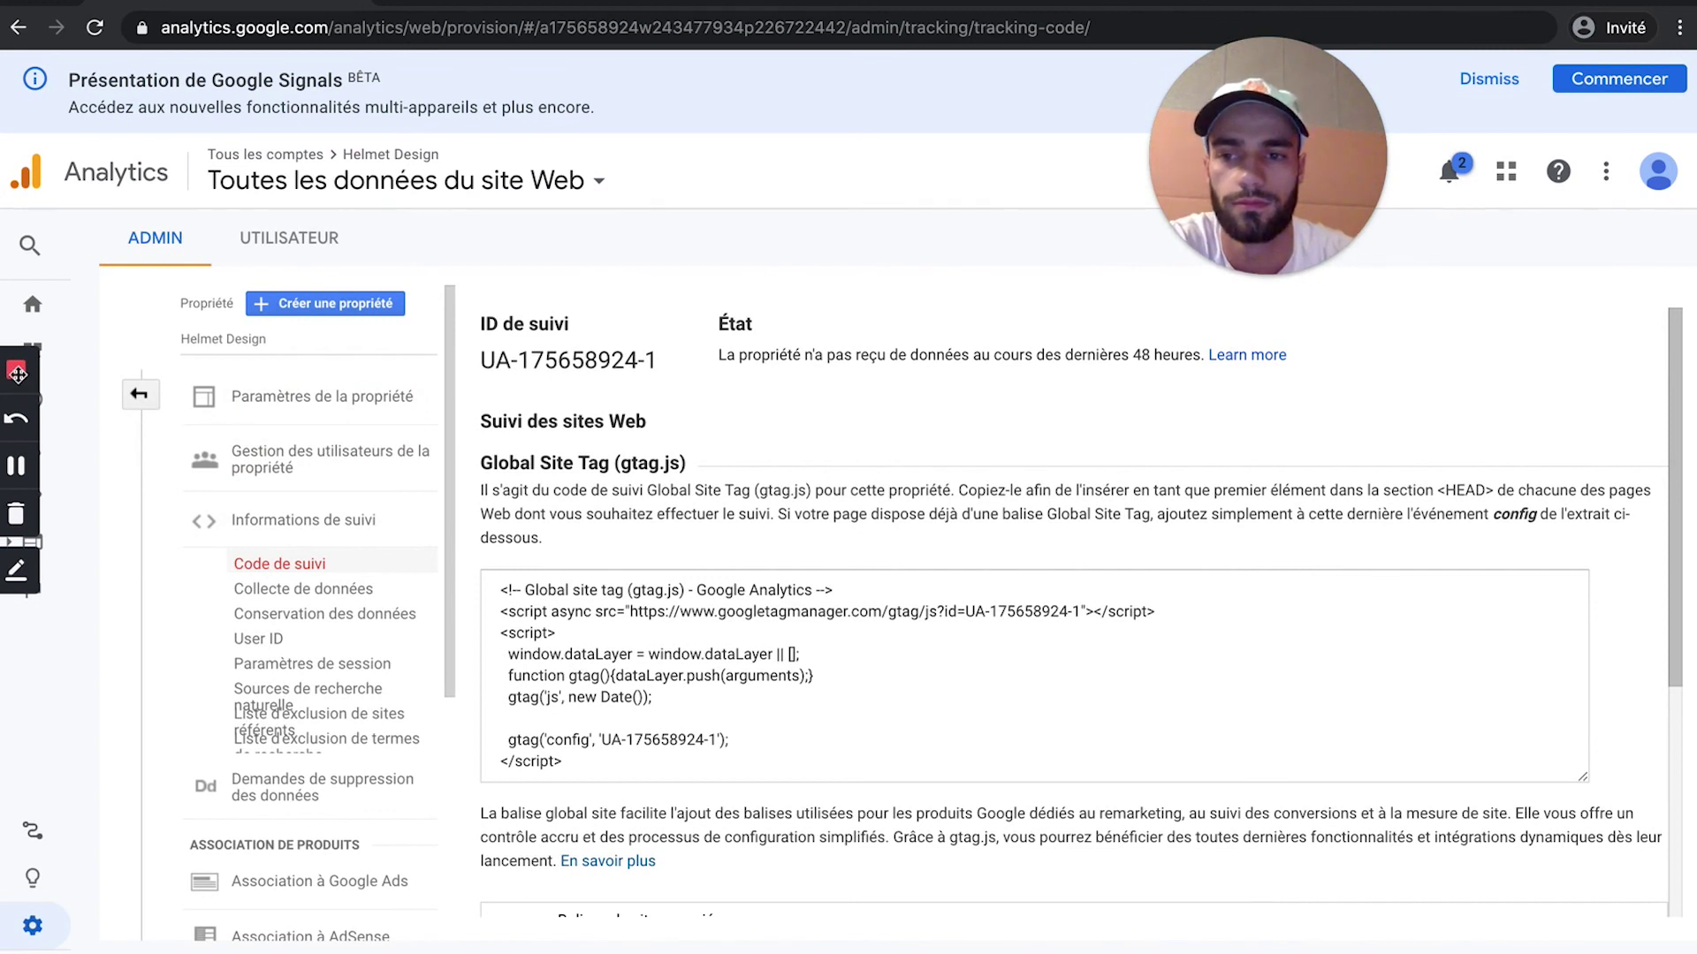